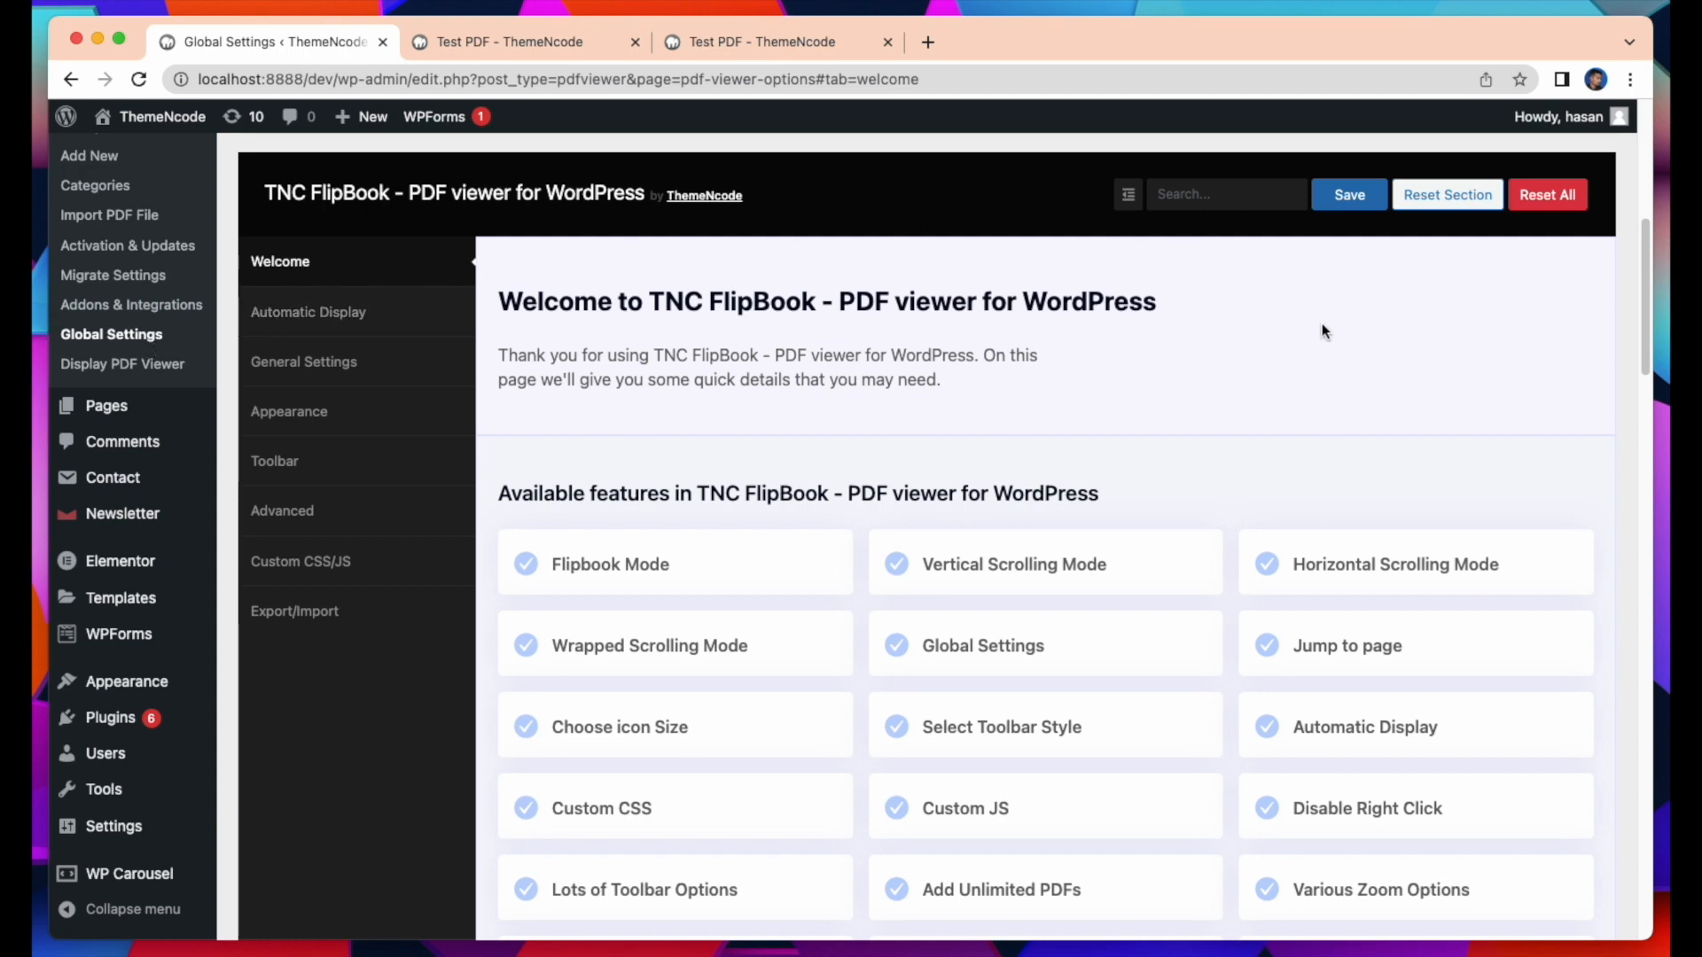
# - Examine the Welcome section's available features and installation instructions for the TNC FlipBook plugin
pyautogui.scroll(-1, 1322, 324)
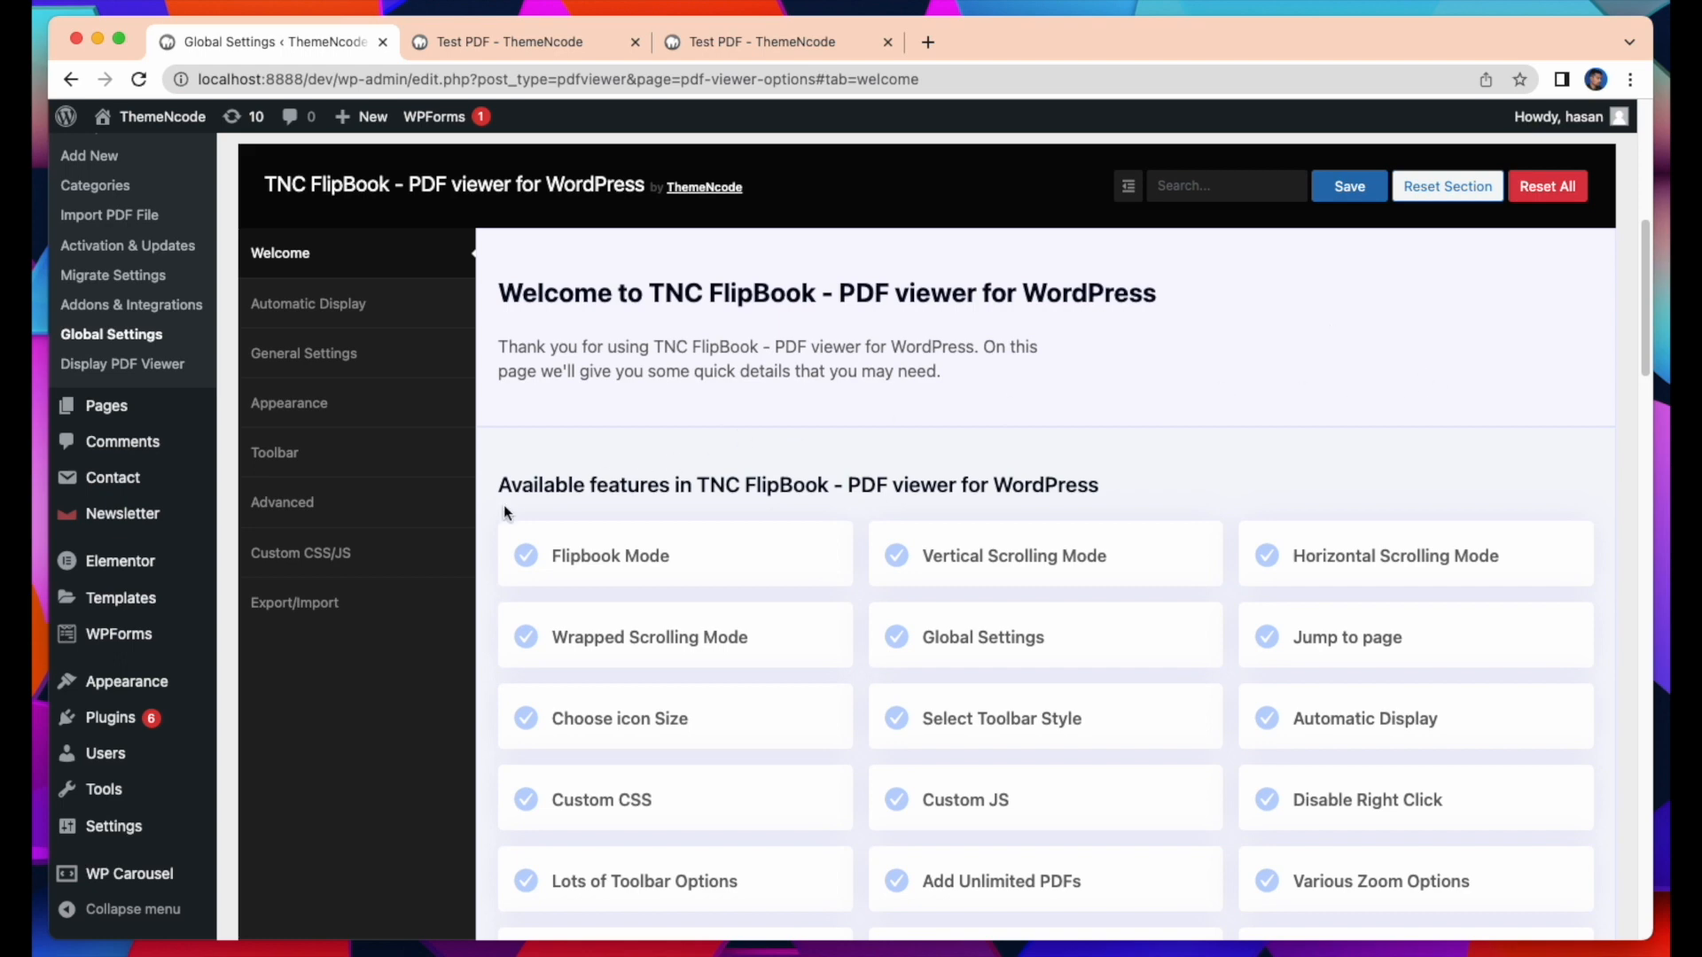
pyautogui.scroll(-2, 483, 523)
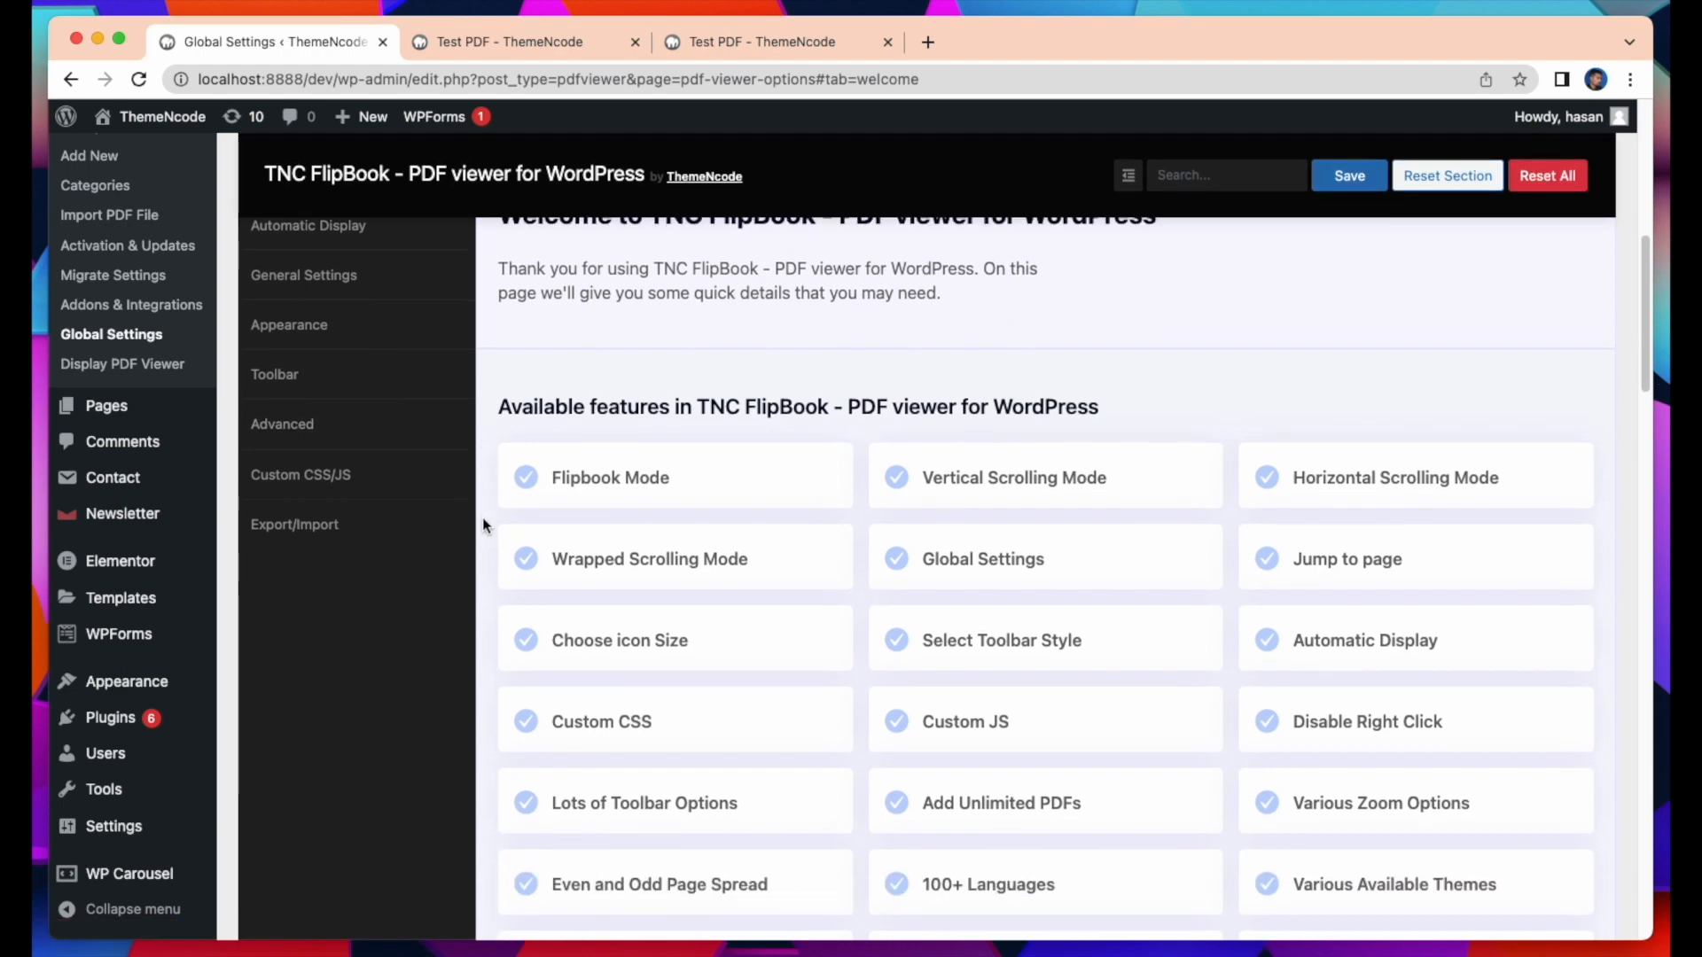
pyautogui.scroll(-1, 483, 524)
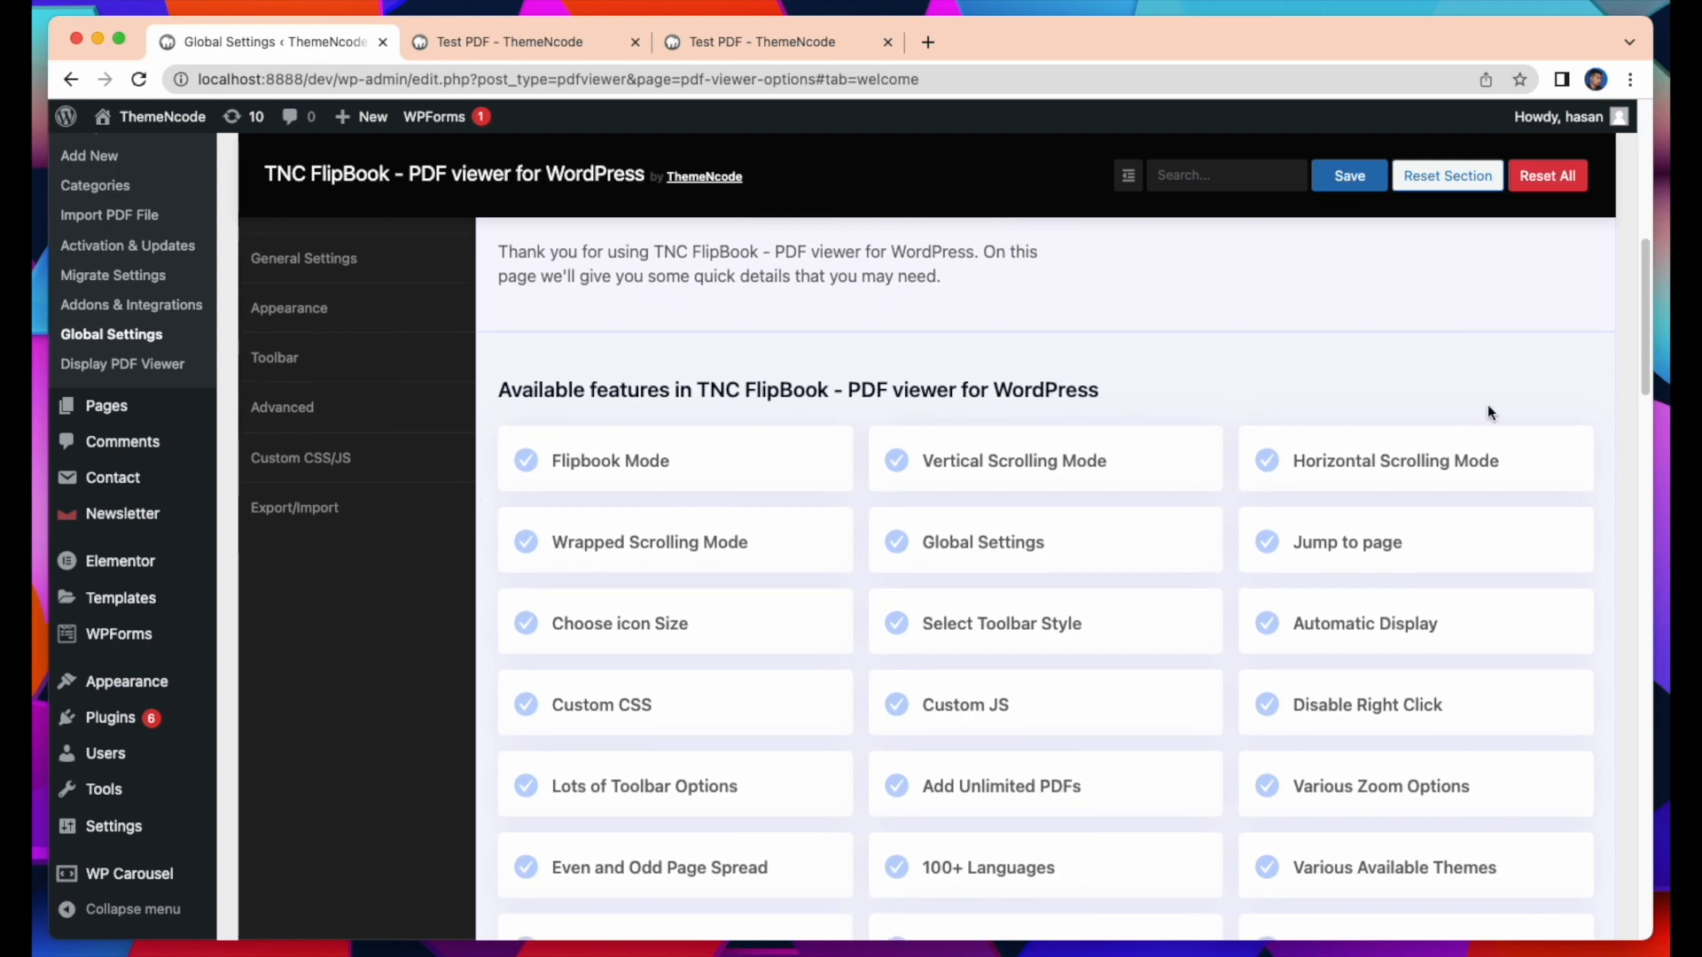
pyautogui.scroll(-5, 1610, 424)
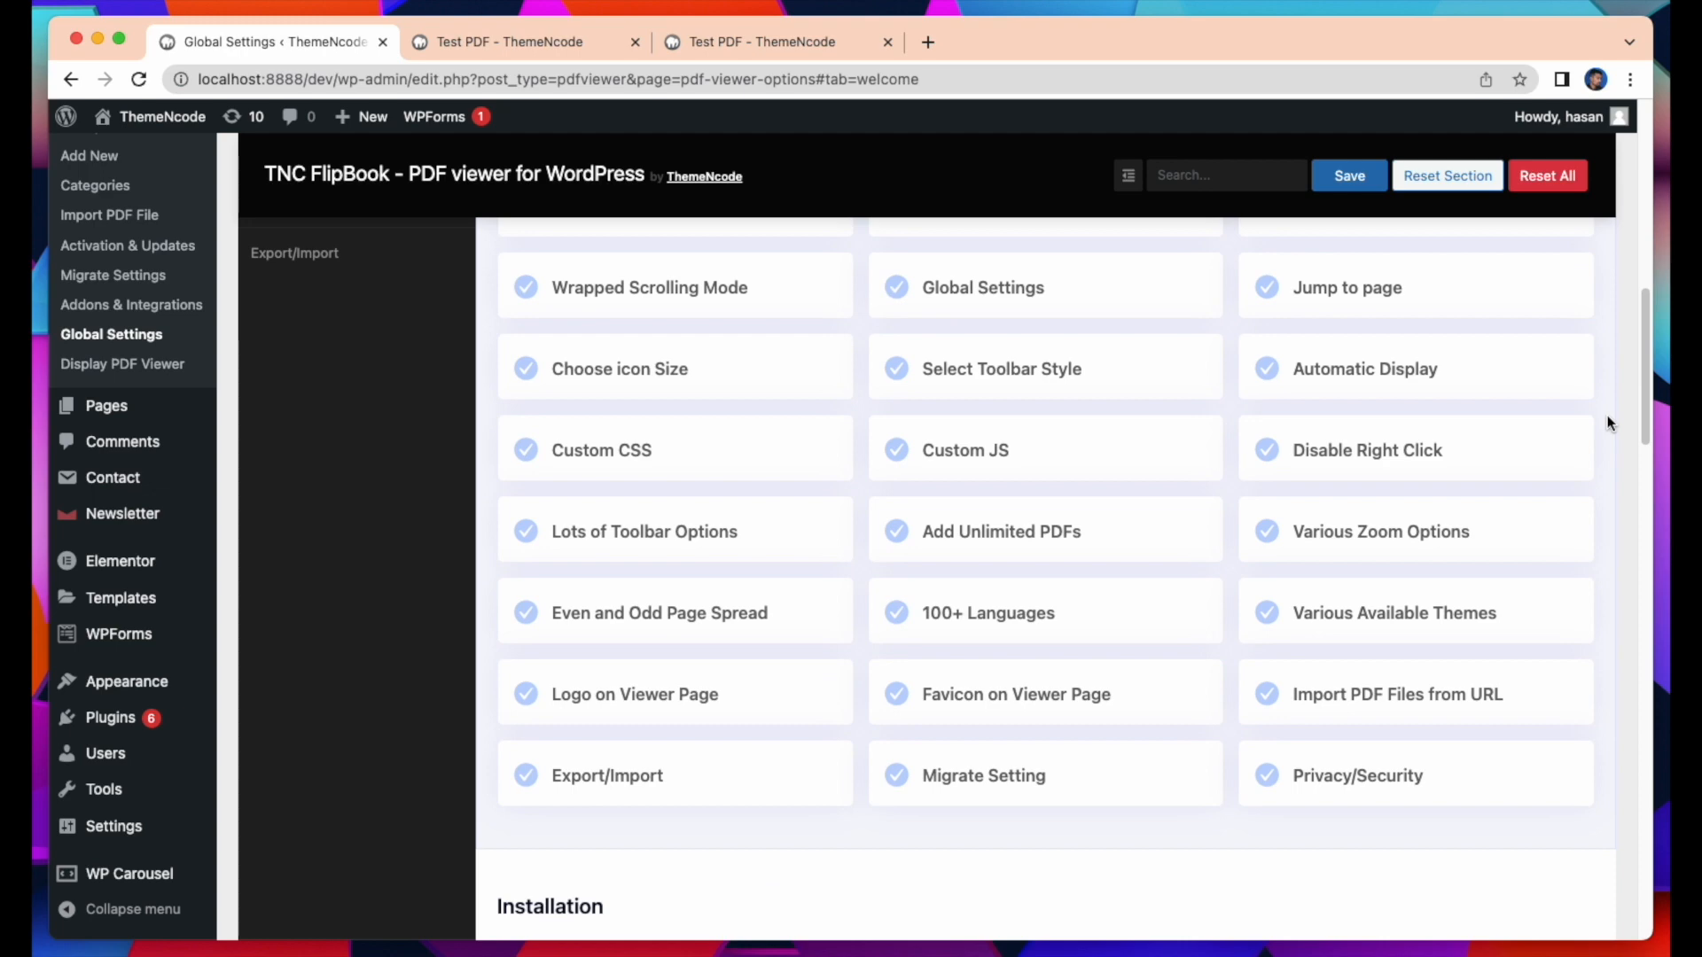
pyautogui.scroll(1, 1604, 424)
pyautogui.scroll(-5, 1603, 417)
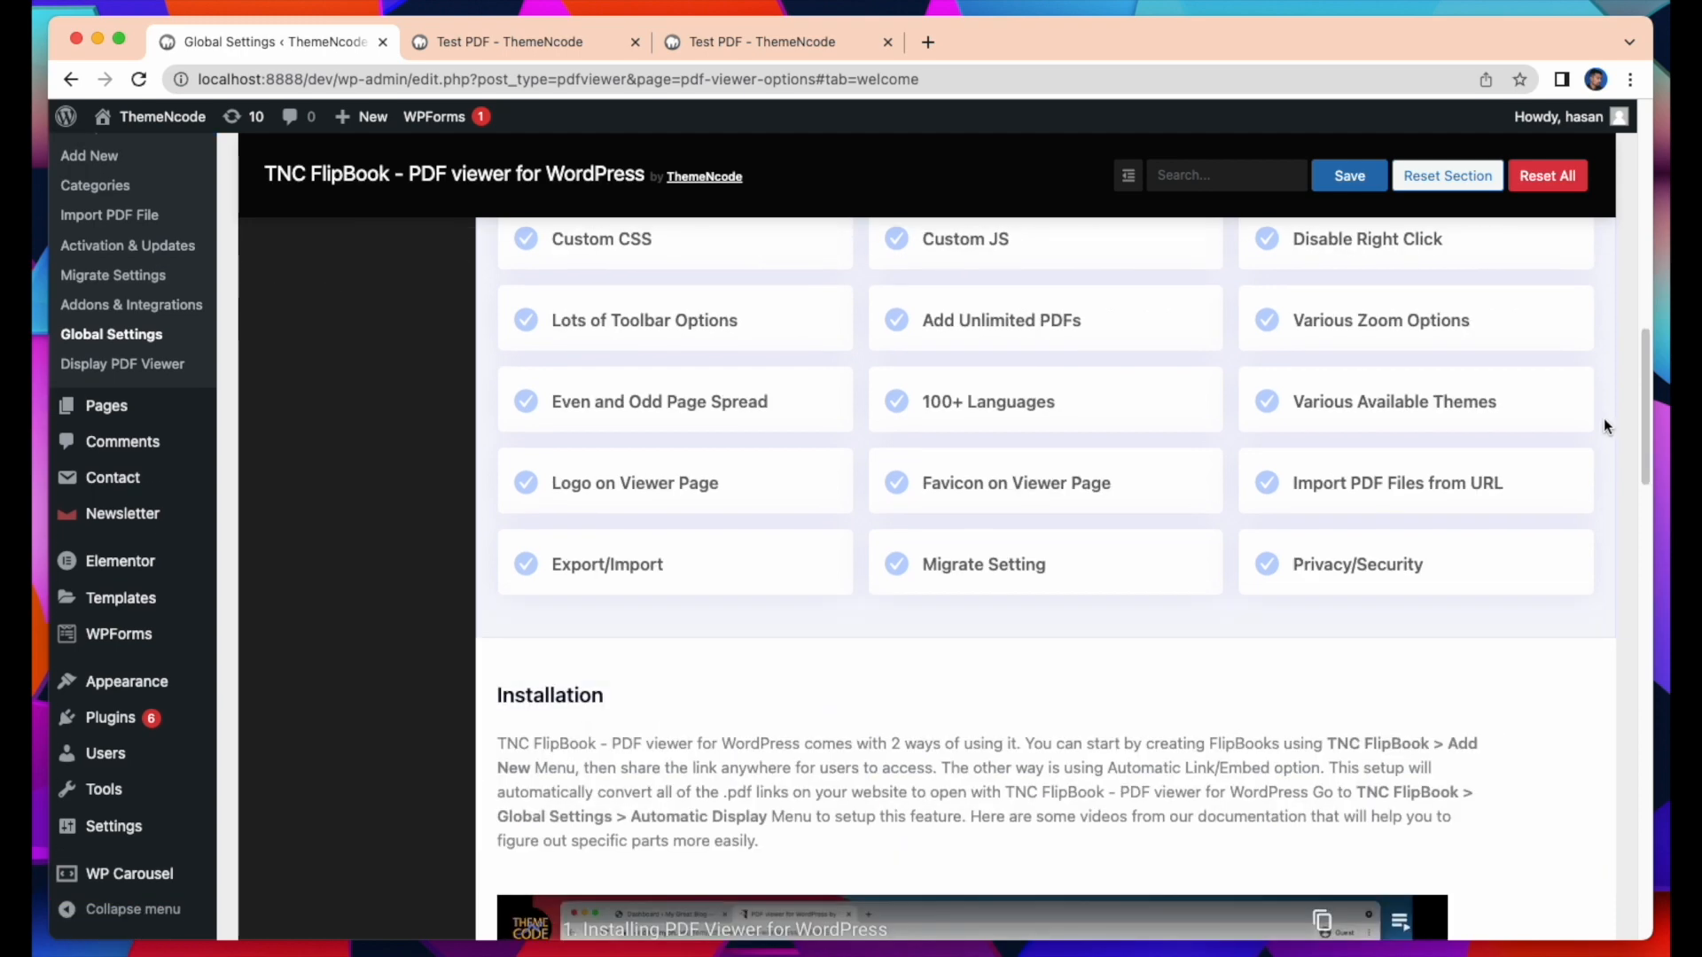
pyautogui.scroll(-2, 1604, 418)
pyautogui.scroll(-3, 1603, 417)
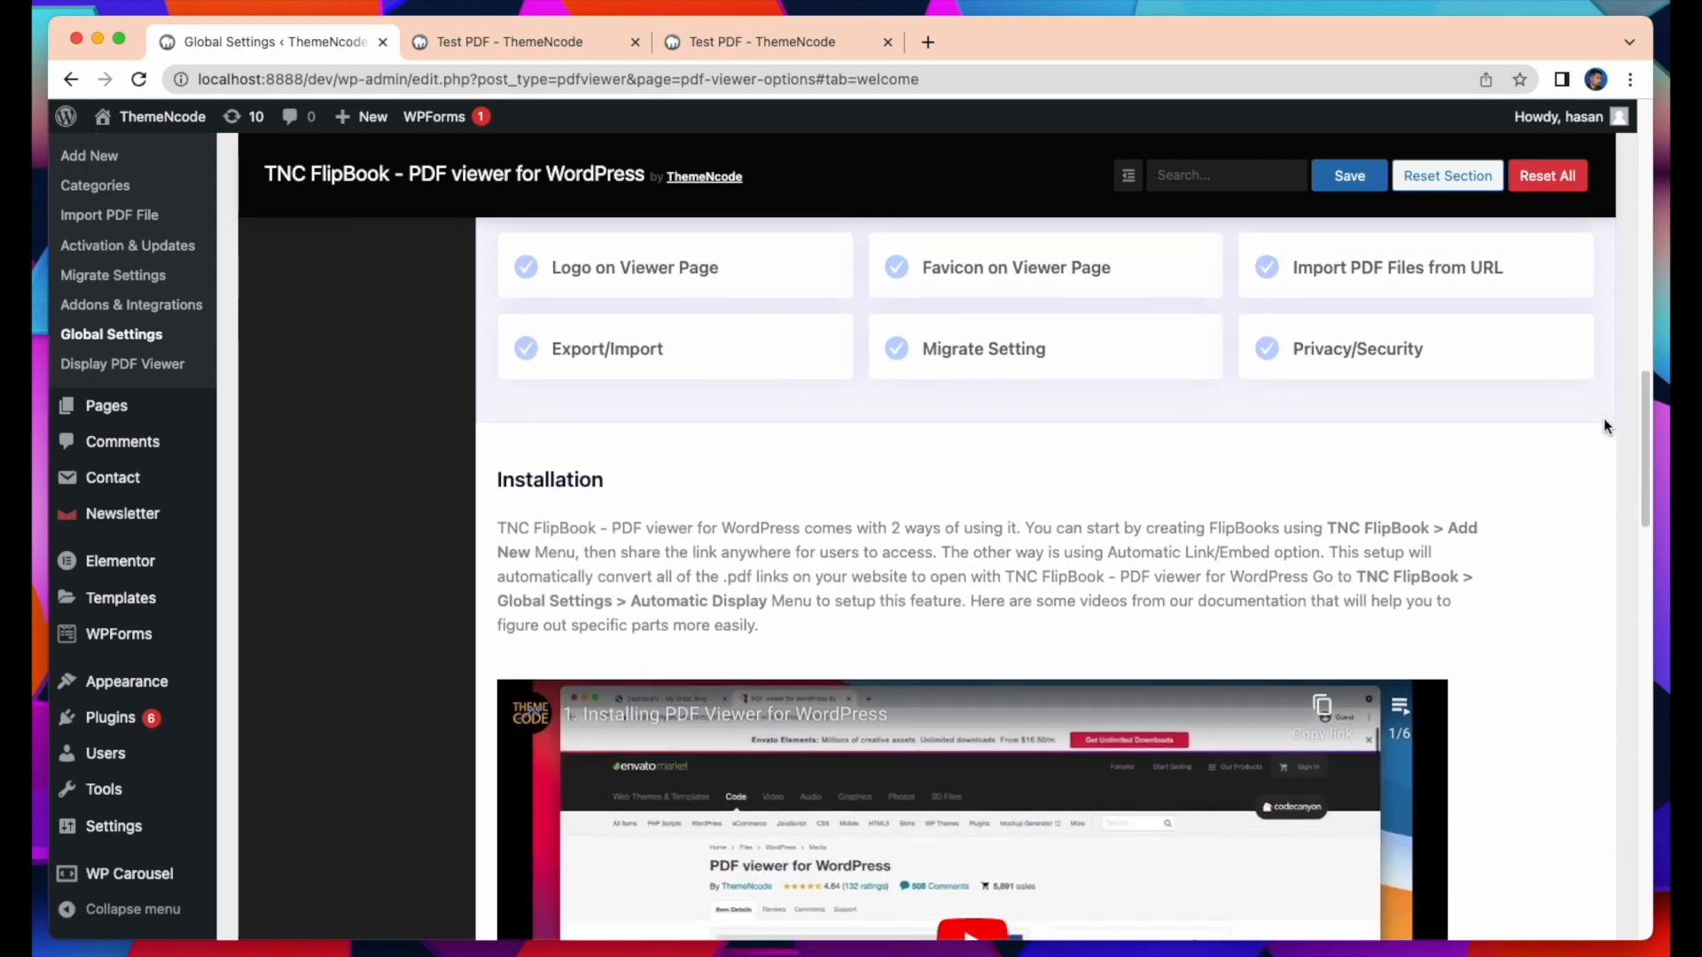
pyautogui.scroll(-2, 1603, 417)
pyautogui.scroll(-10, 1528, 710)
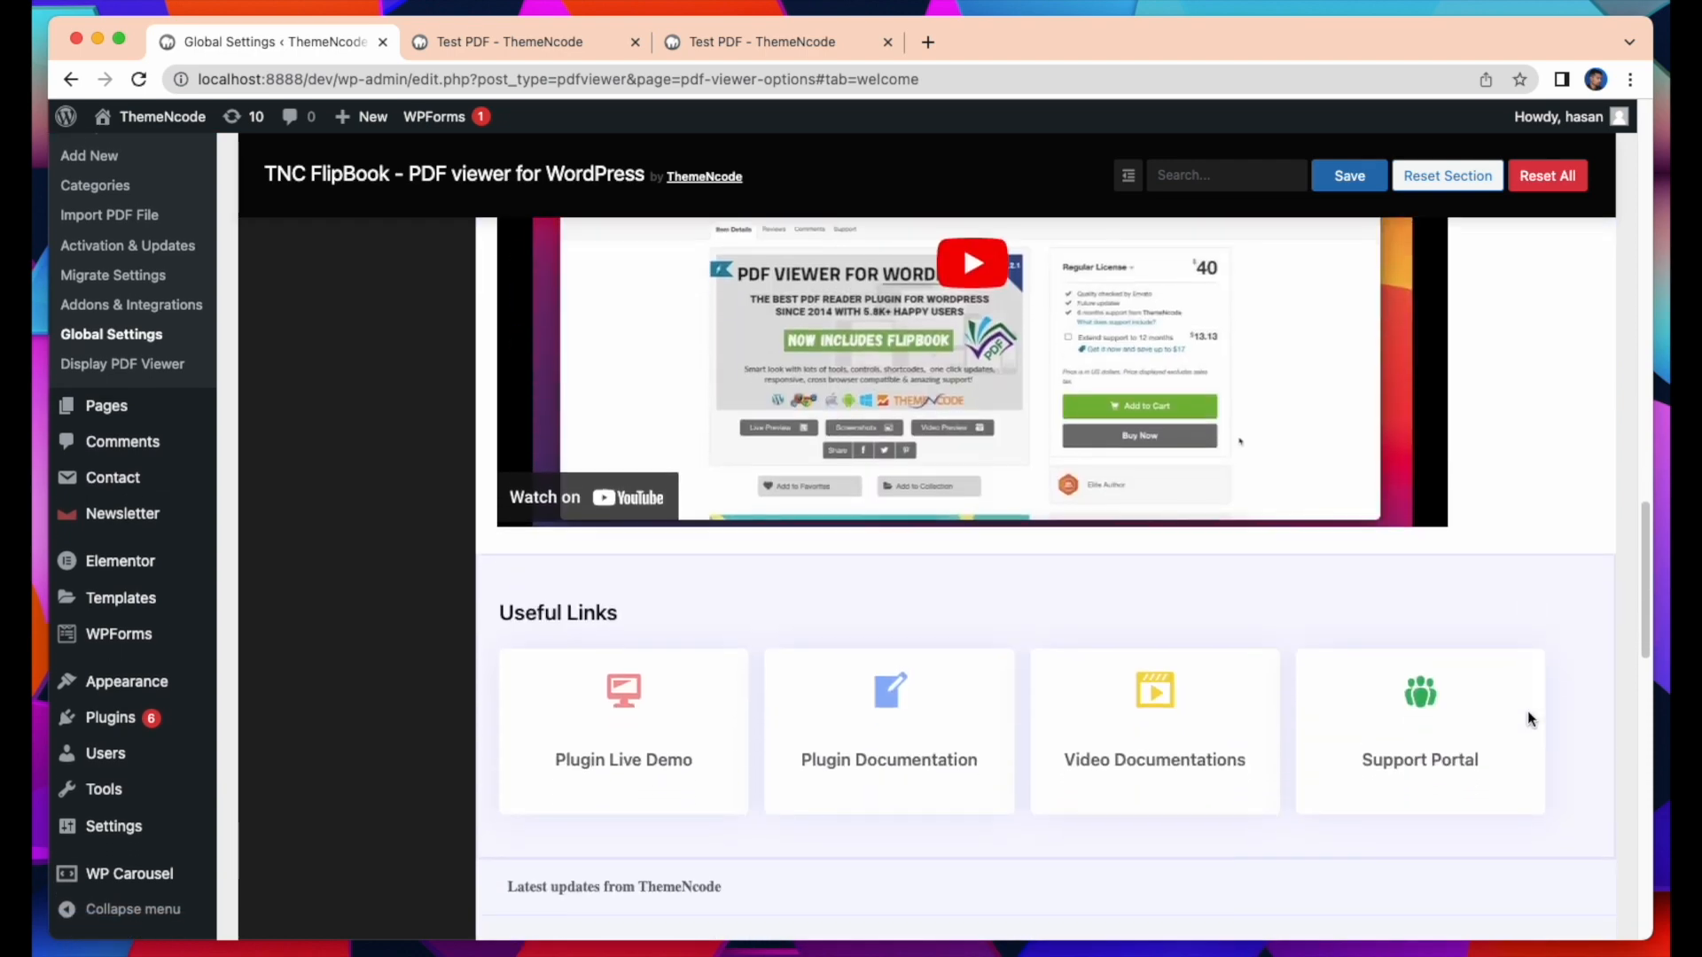
# - Examine the Welcome section's useful links, latest ThemeNcode updates and newsletter sign-up form
pyautogui.scroll(-1, 1531, 720)
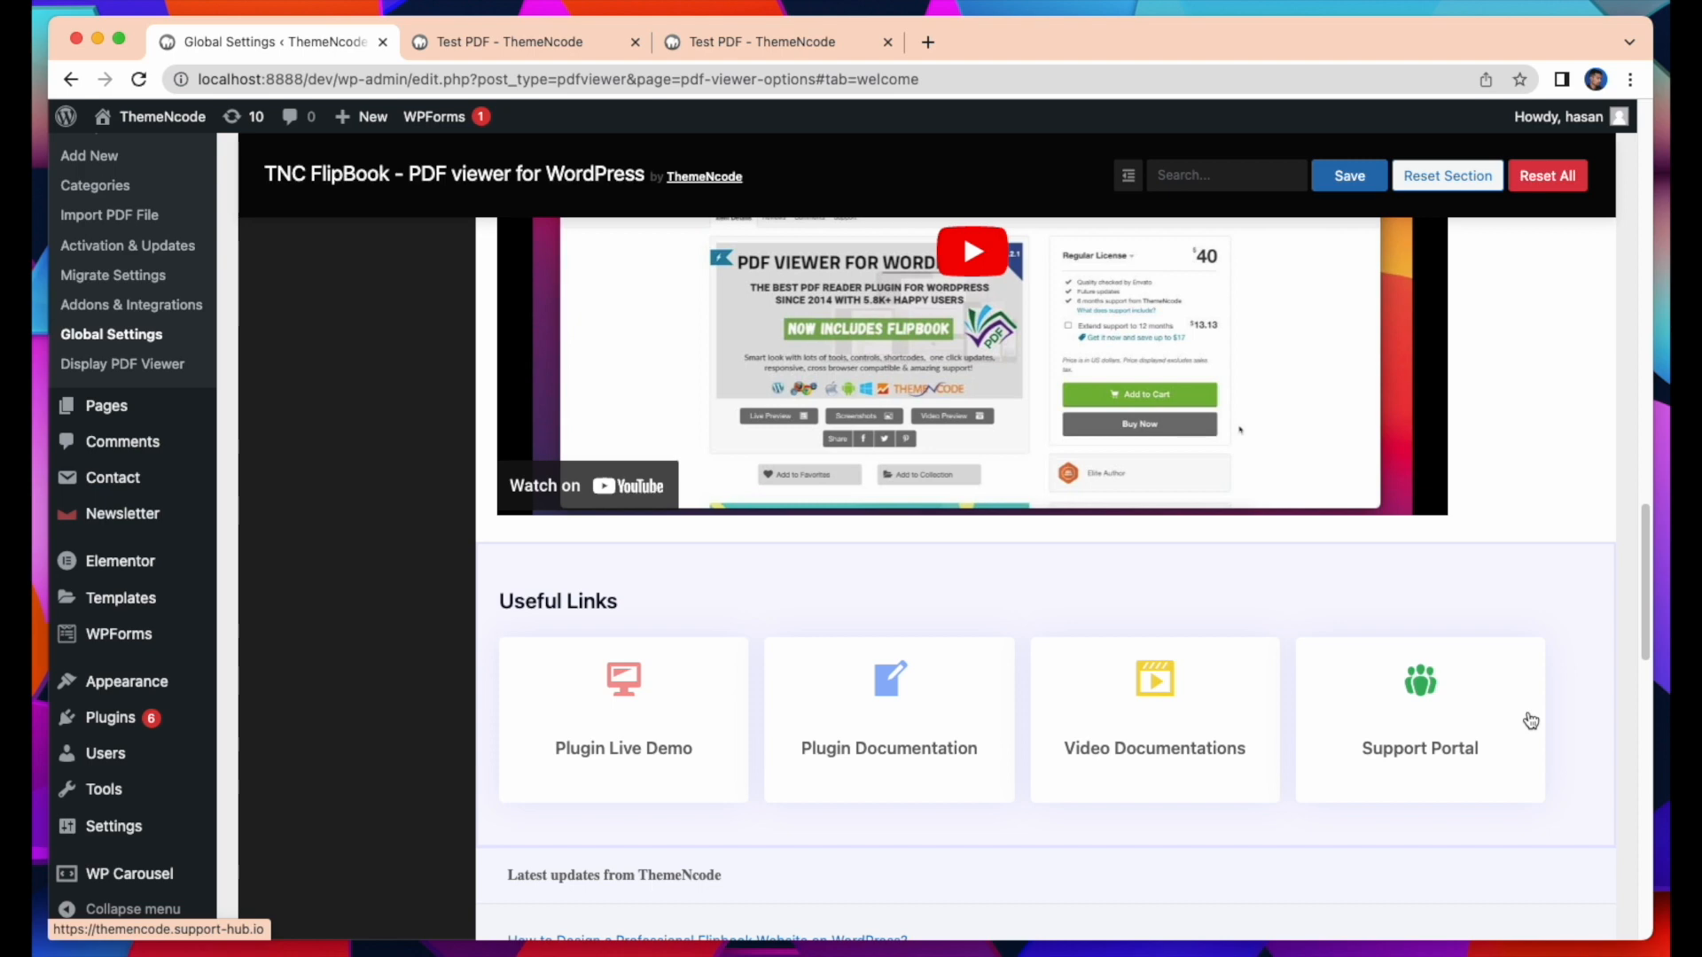
pyautogui.scroll(-6, 1014, 791)
pyautogui.scroll(-1, 1019, 798)
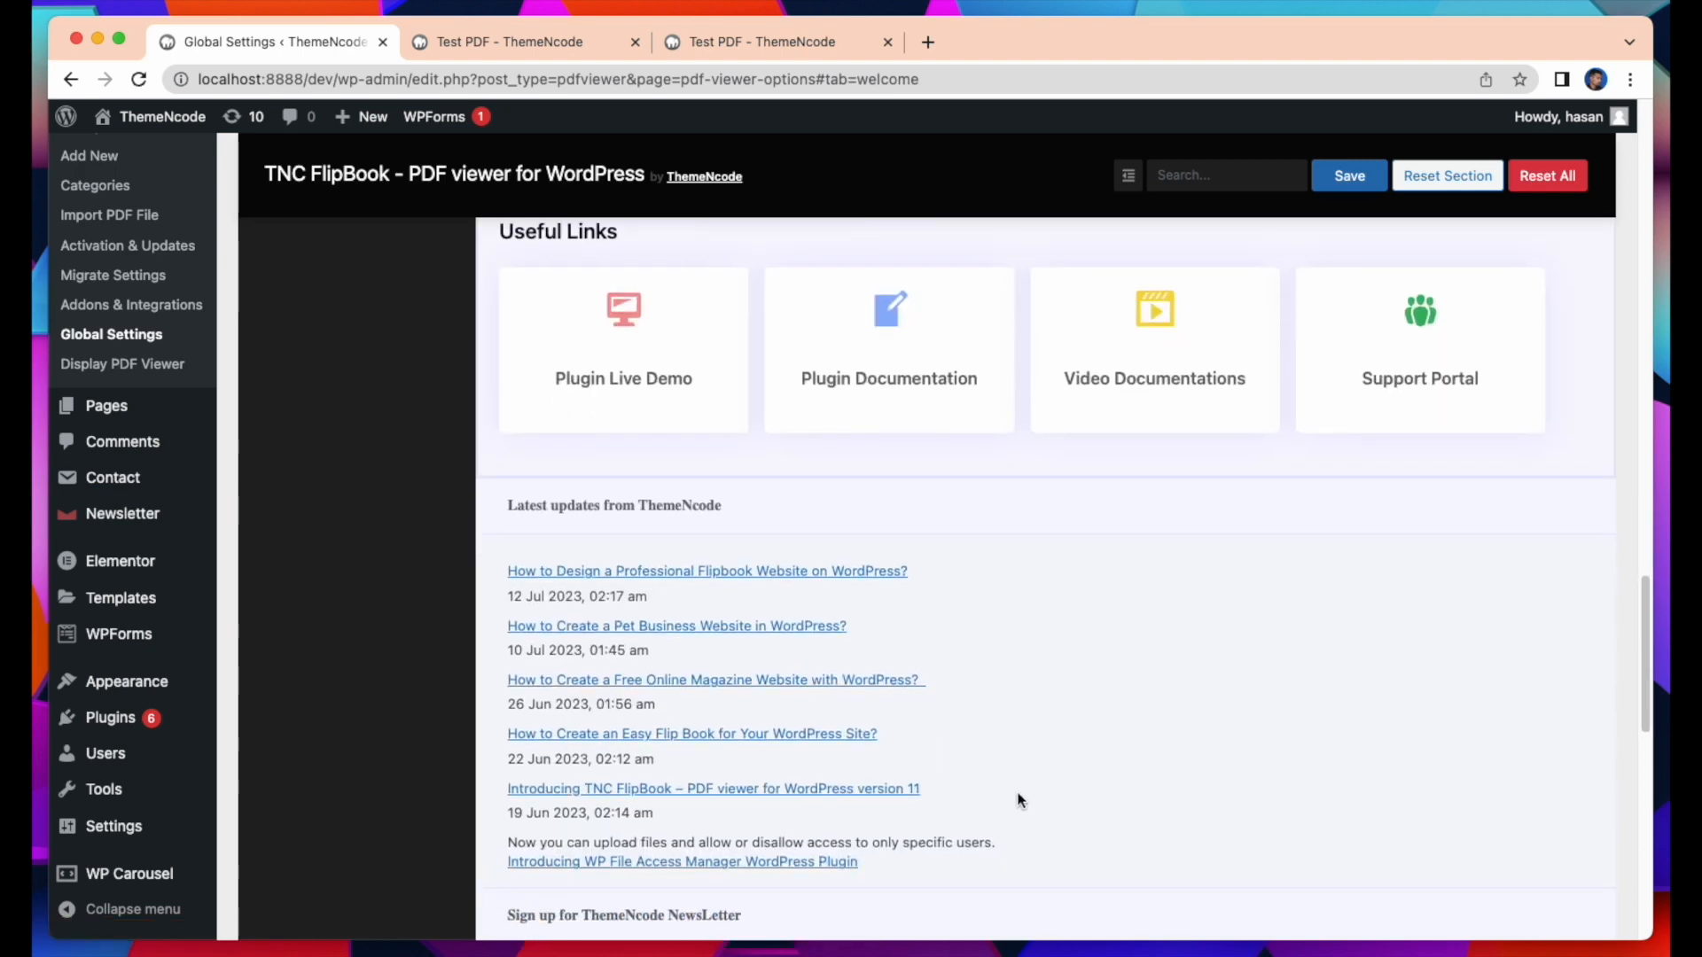
pyautogui.scroll(-1, 1019, 801)
pyautogui.scroll(-1, 1019, 800)
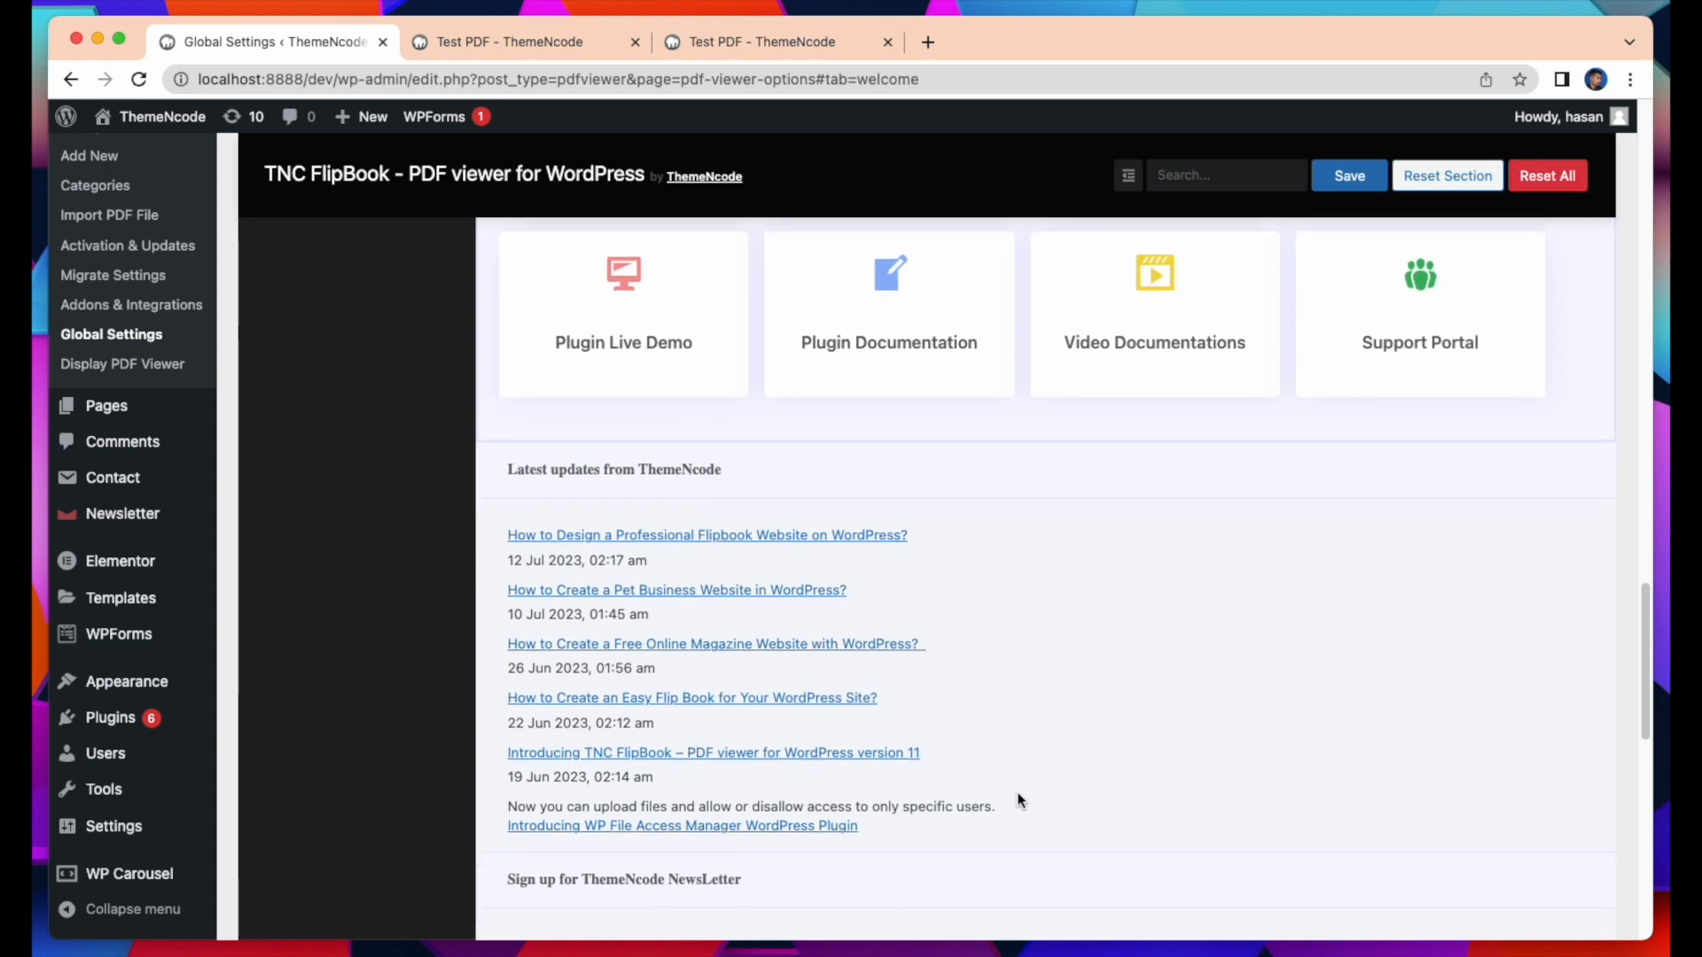
pyautogui.scroll(-4, 1020, 801)
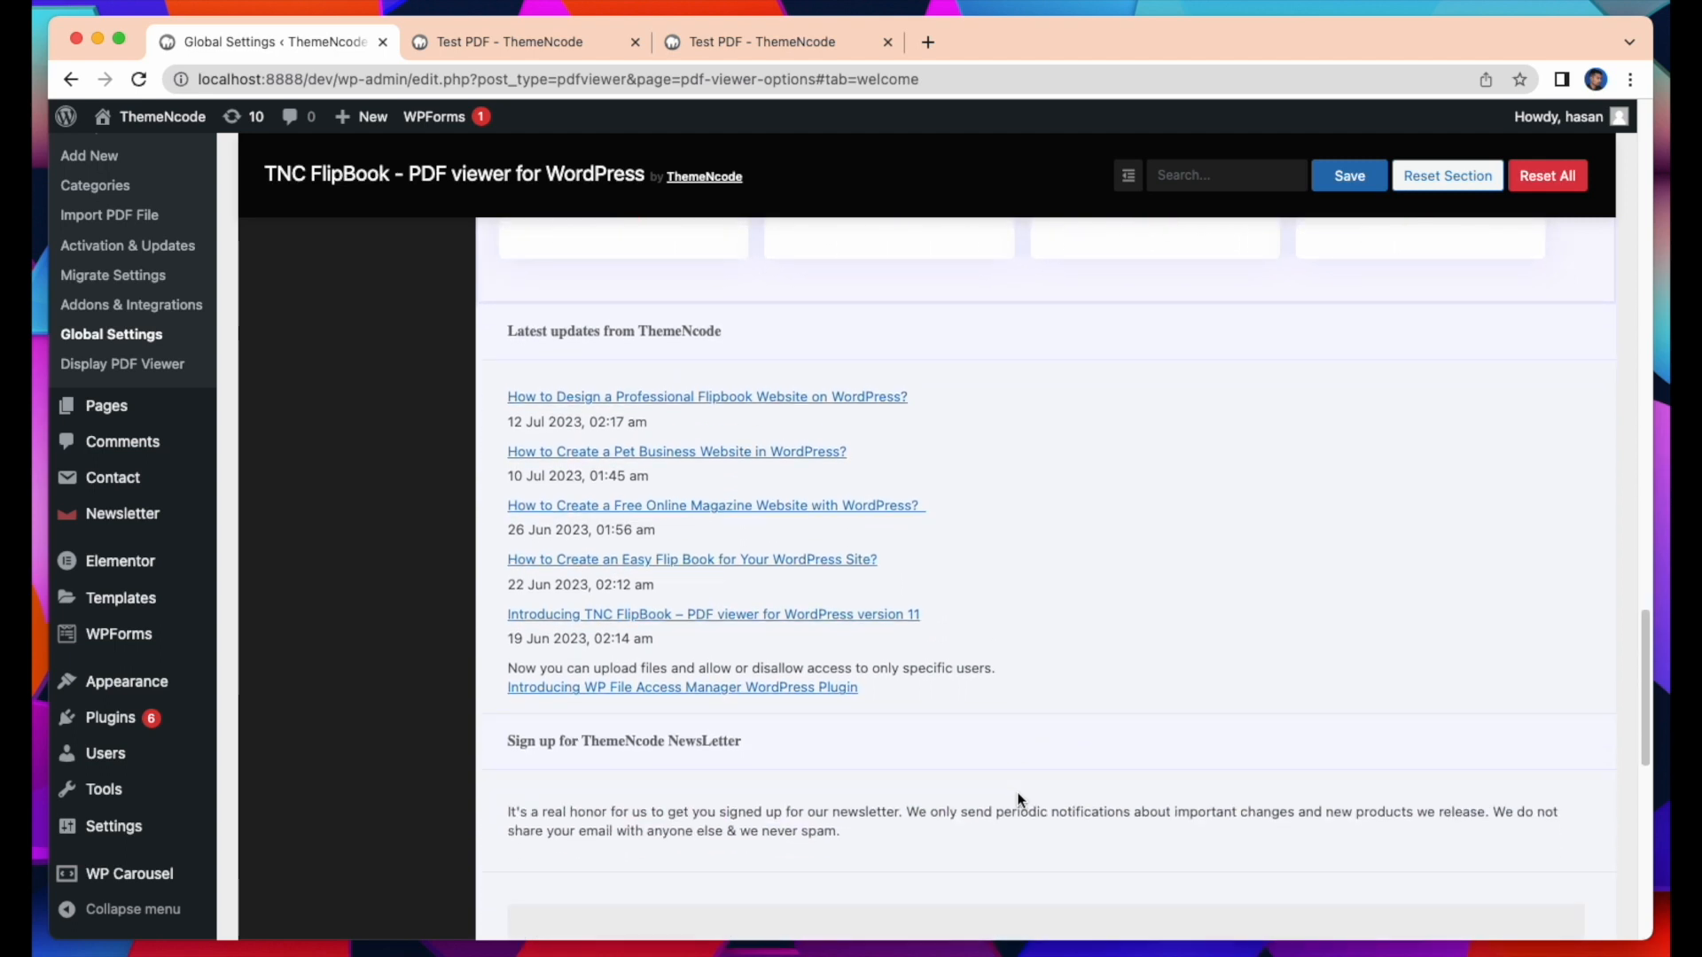
pyautogui.scroll(-1, 1019, 800)
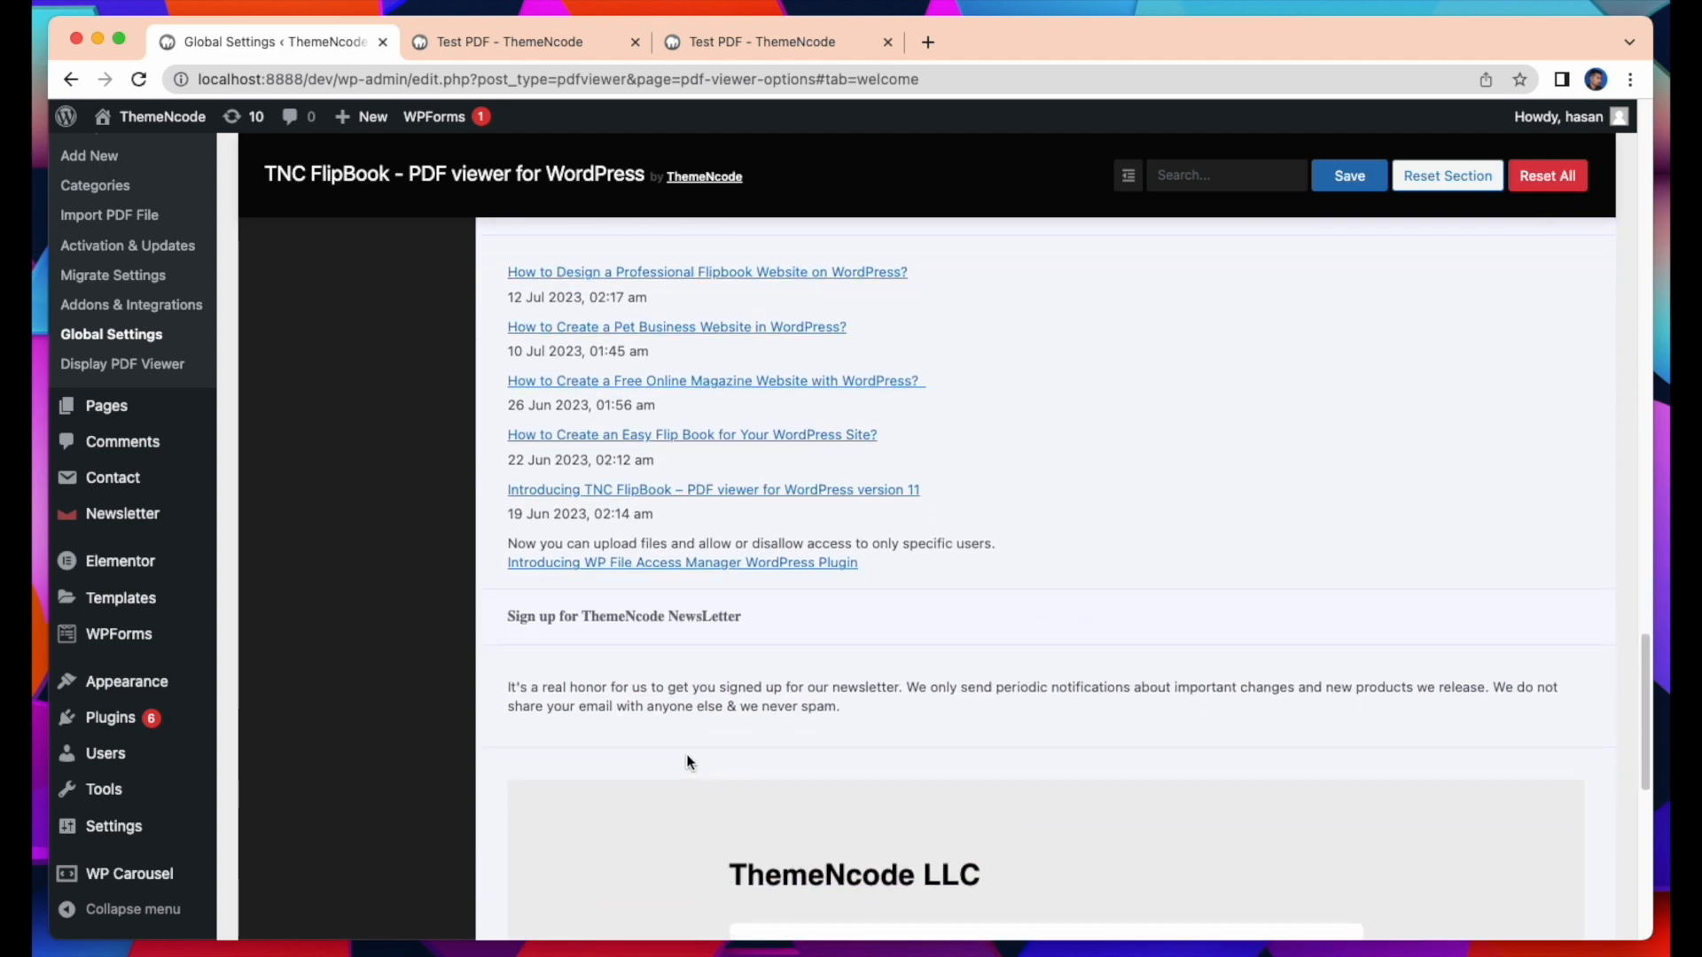
pyautogui.scroll(-5, 499, 786)
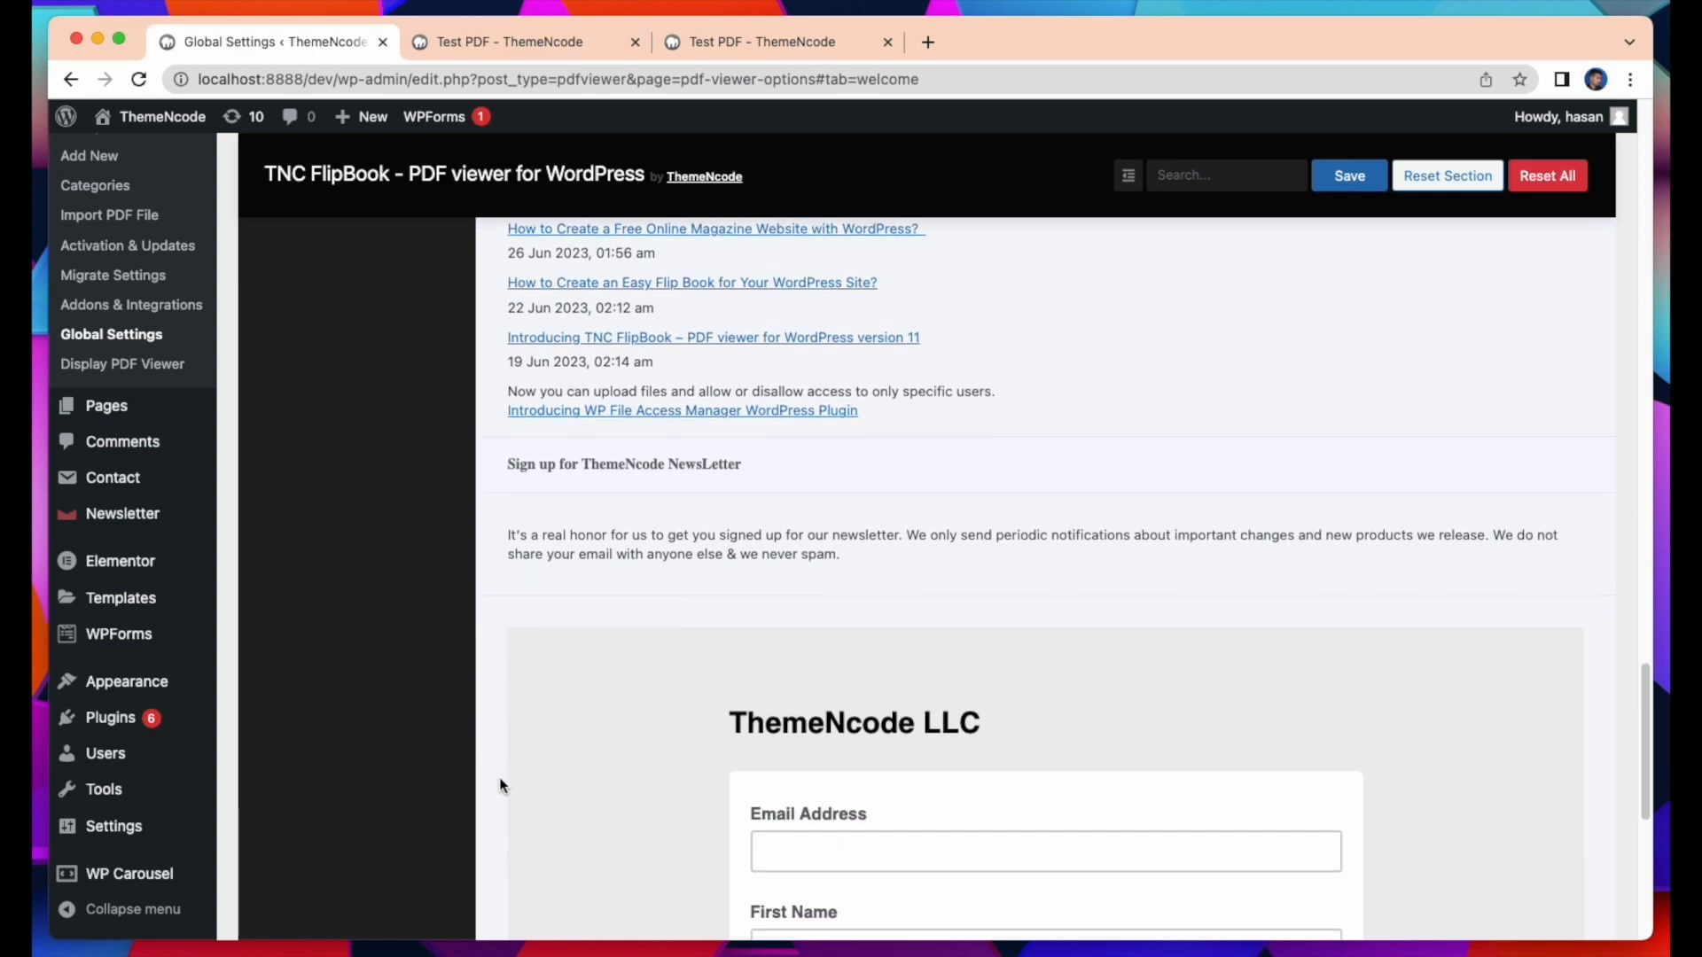
pyautogui.scroll(-1, 499, 786)
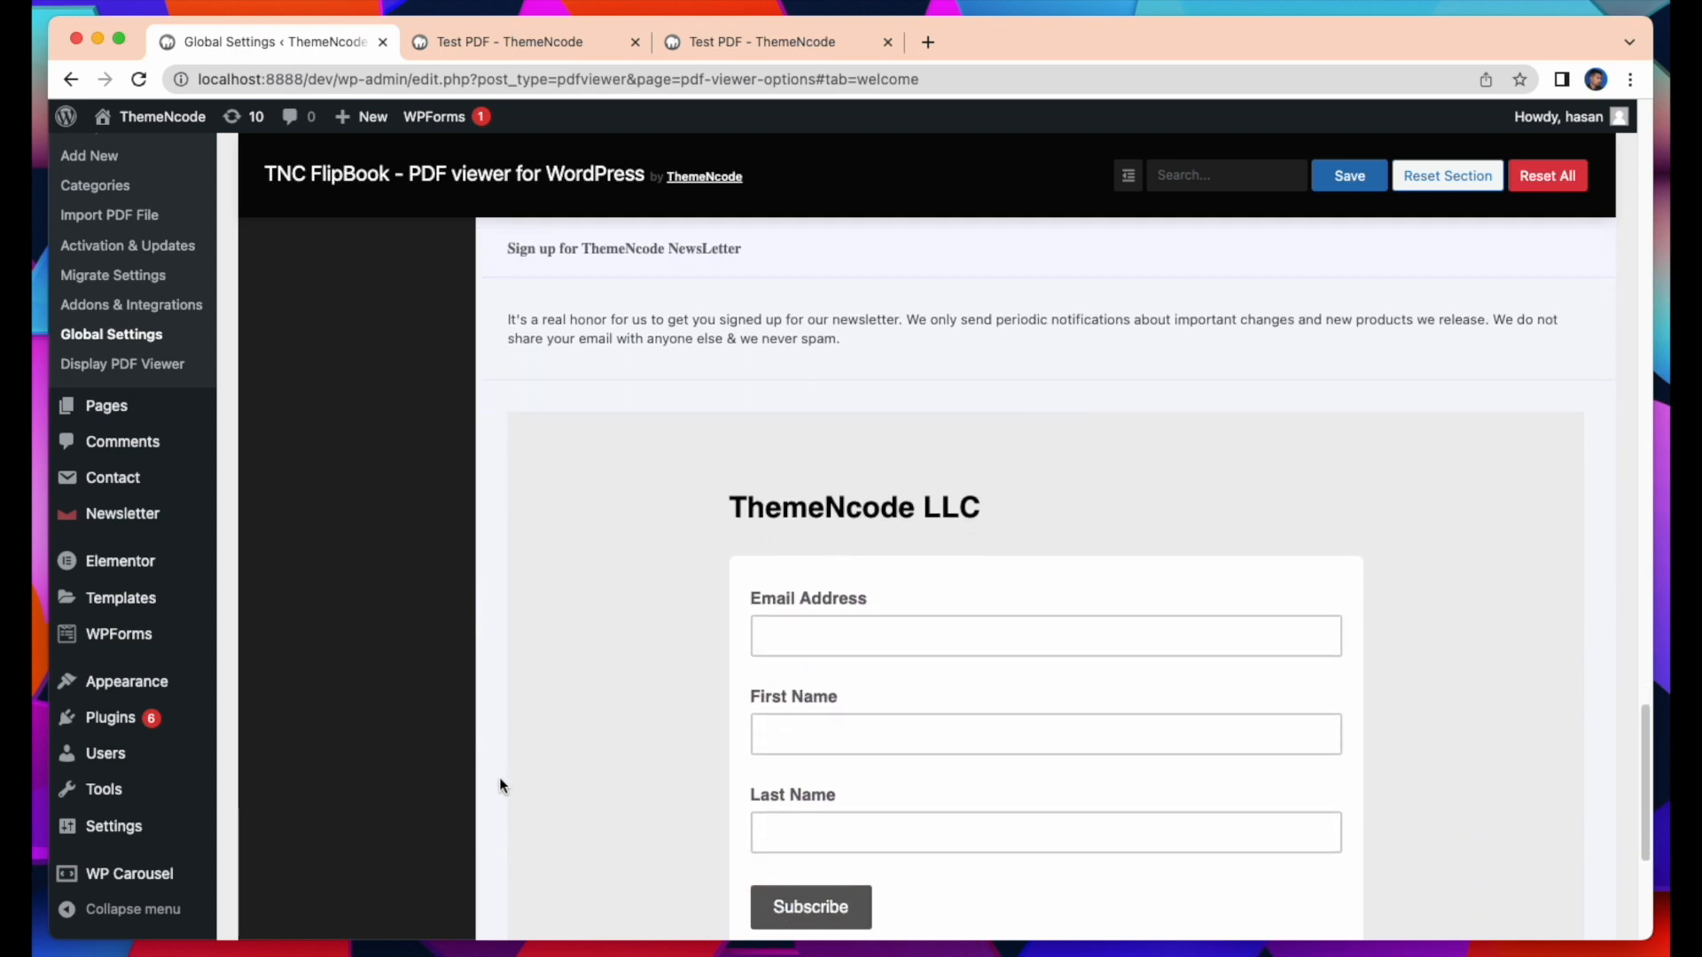
pyautogui.scroll(15, 498, 778)
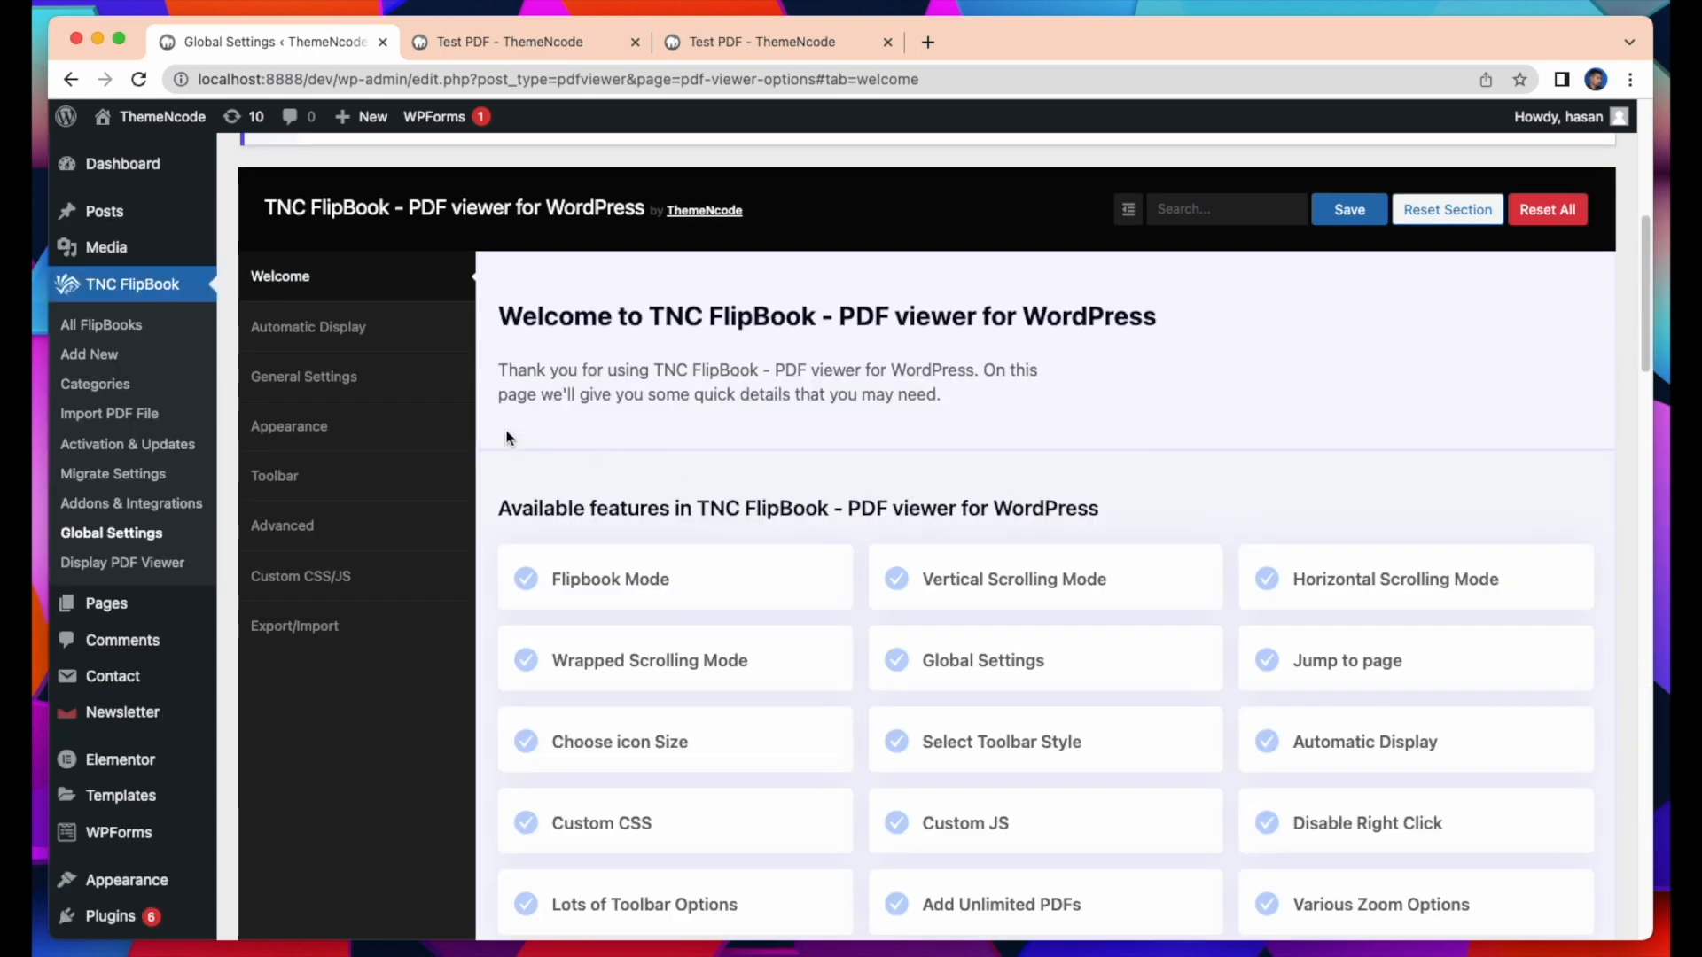
# - Open the Automatic Display settings, choose Automatic iFrame/Embed as the display option, and review the iFrame width and height fields
pyautogui.click(294, 344)
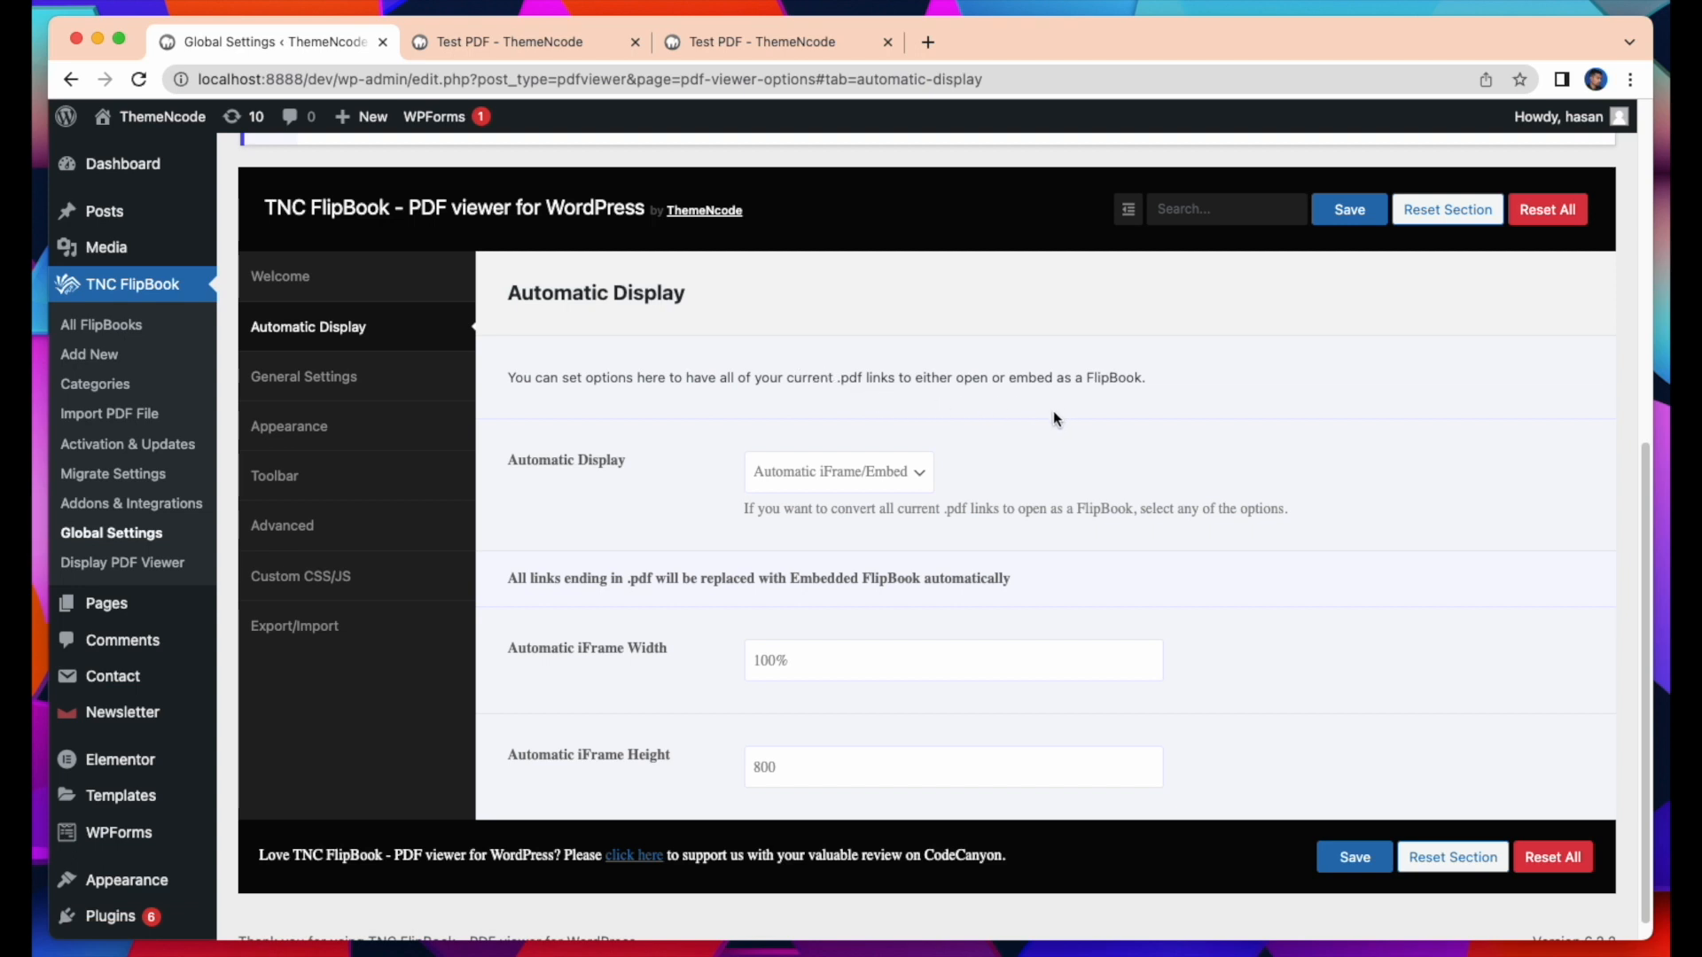
pyautogui.click(913, 477)
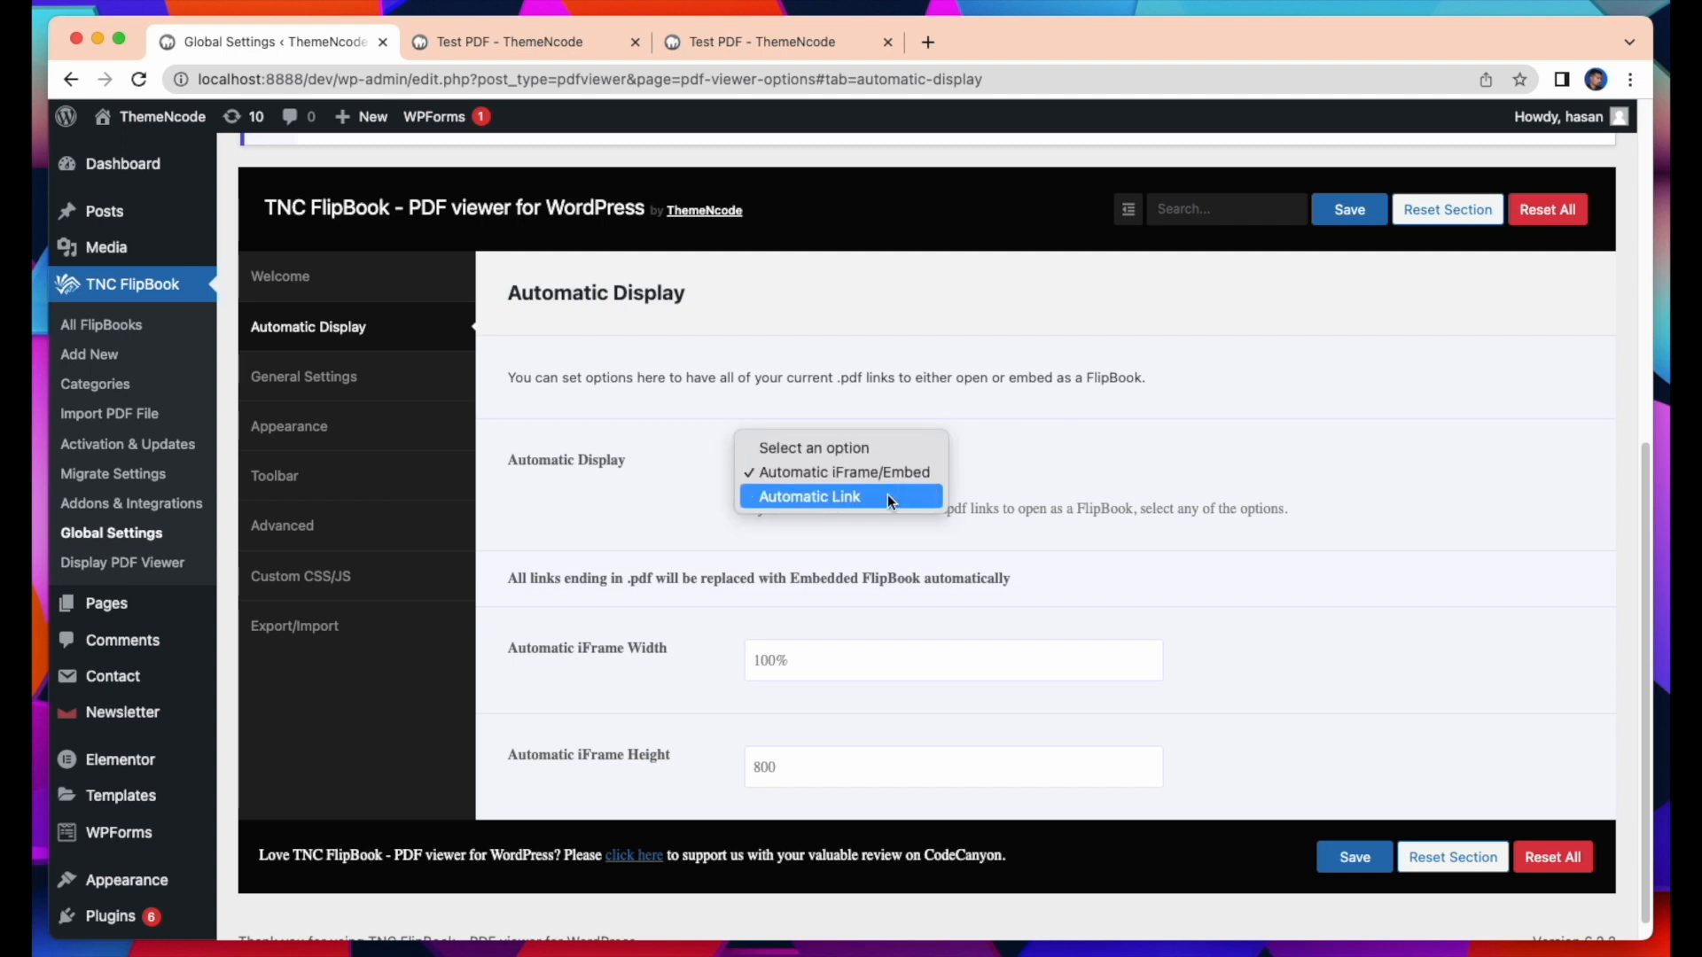
pyautogui.click(902, 476)
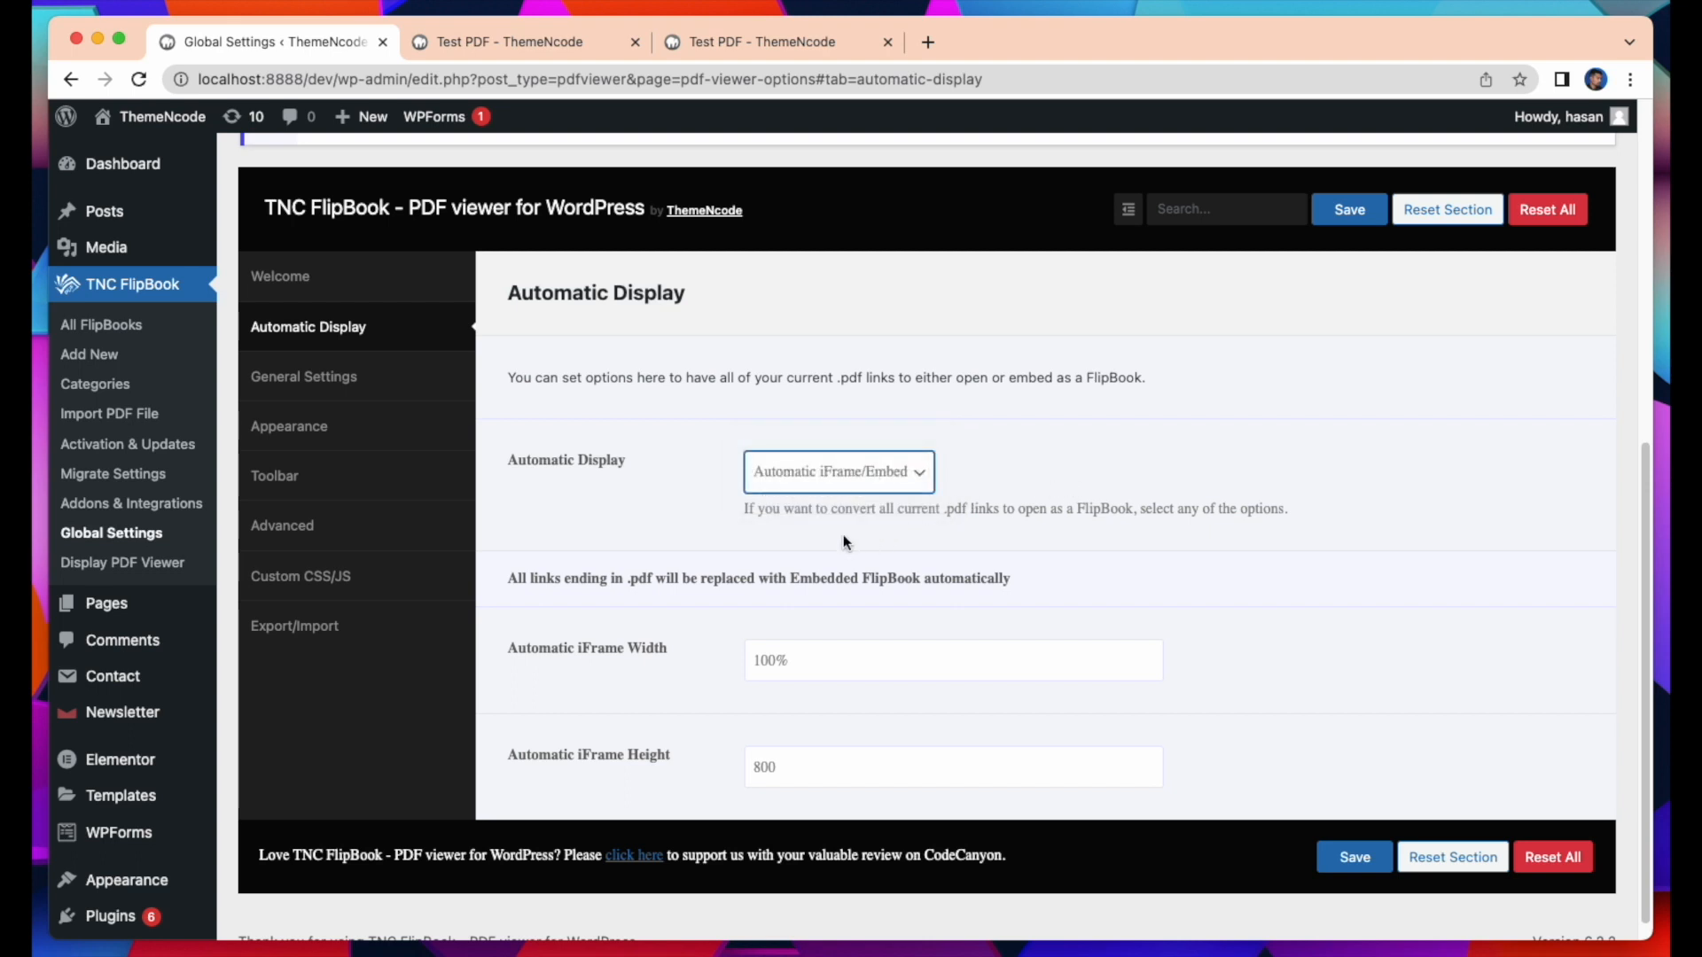
pyautogui.scroll(-1, 706, 558)
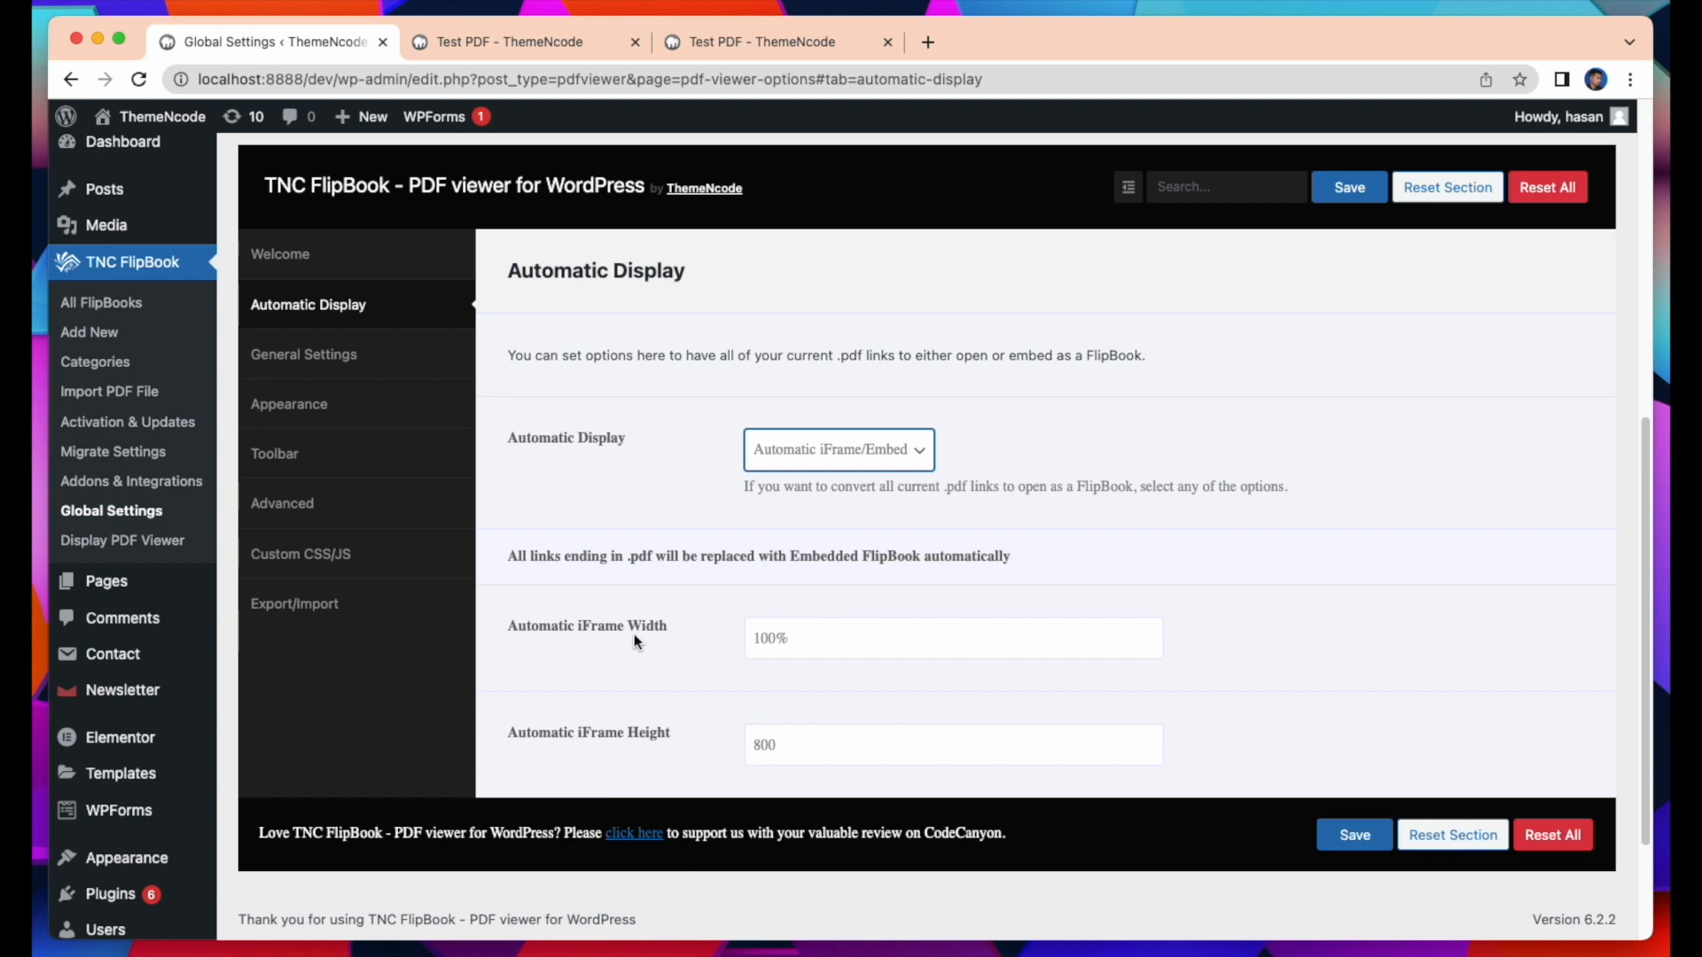
# - In the General Settings, choose the ThemeNcode logo g10.png from the media library as the FlipBook logo and save the settings
pyautogui.click(352, 363)
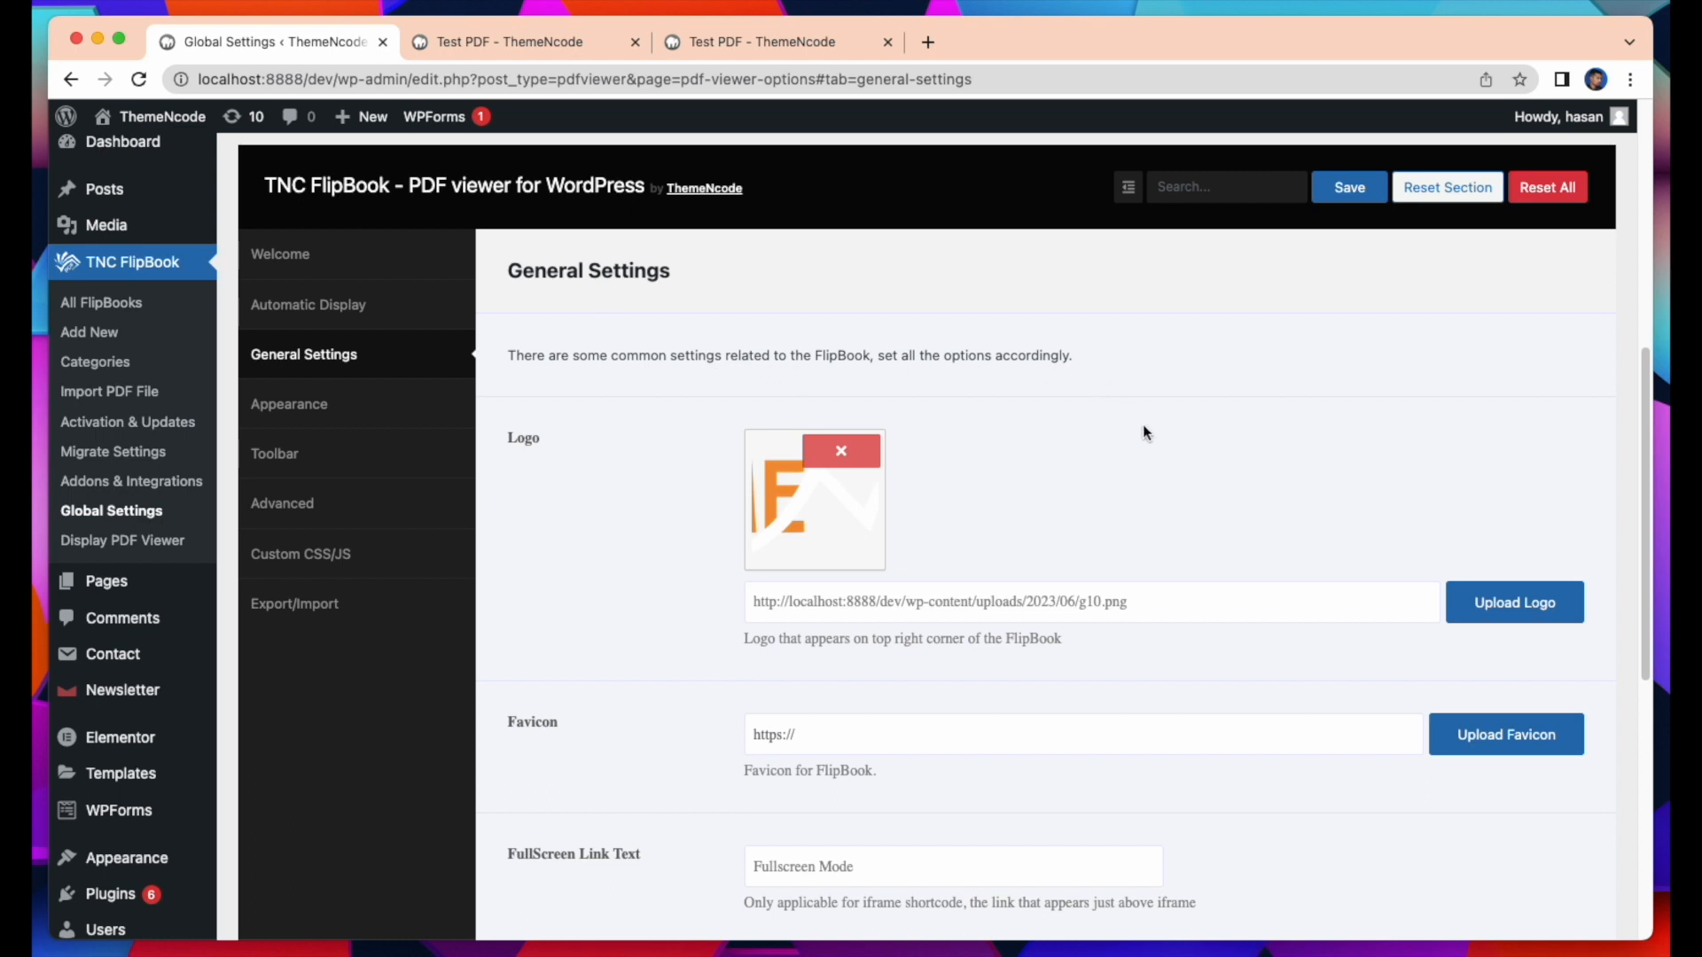
pyautogui.scroll(1, 1113, 499)
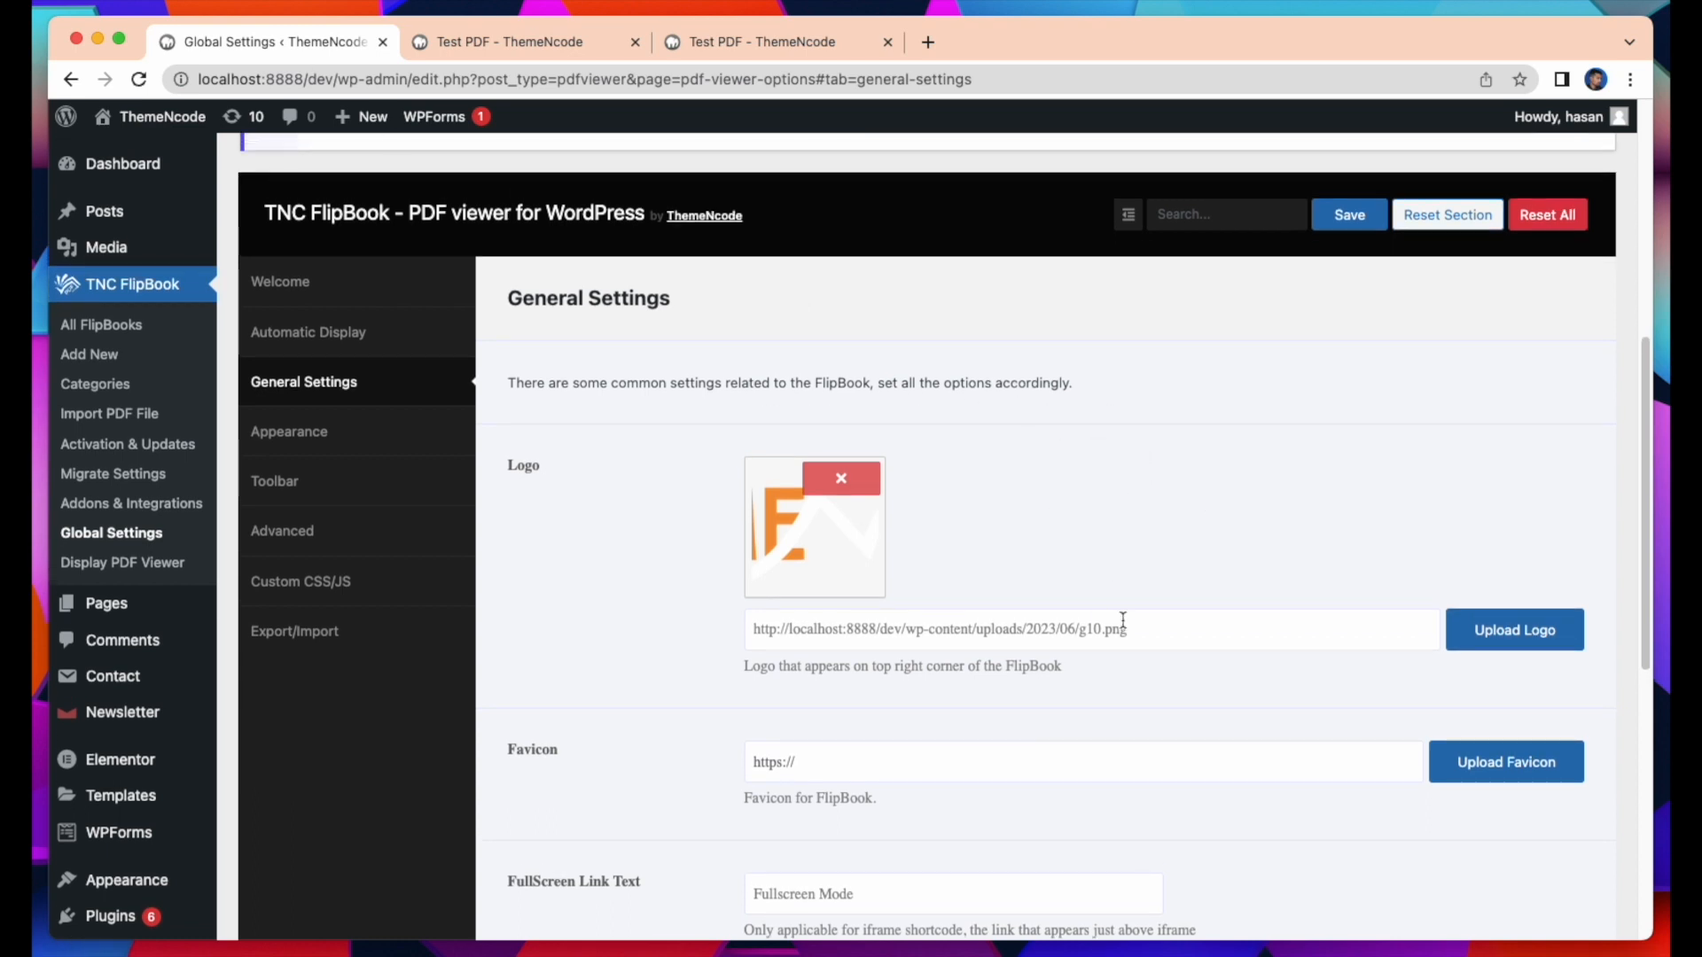
pyautogui.click(1467, 629)
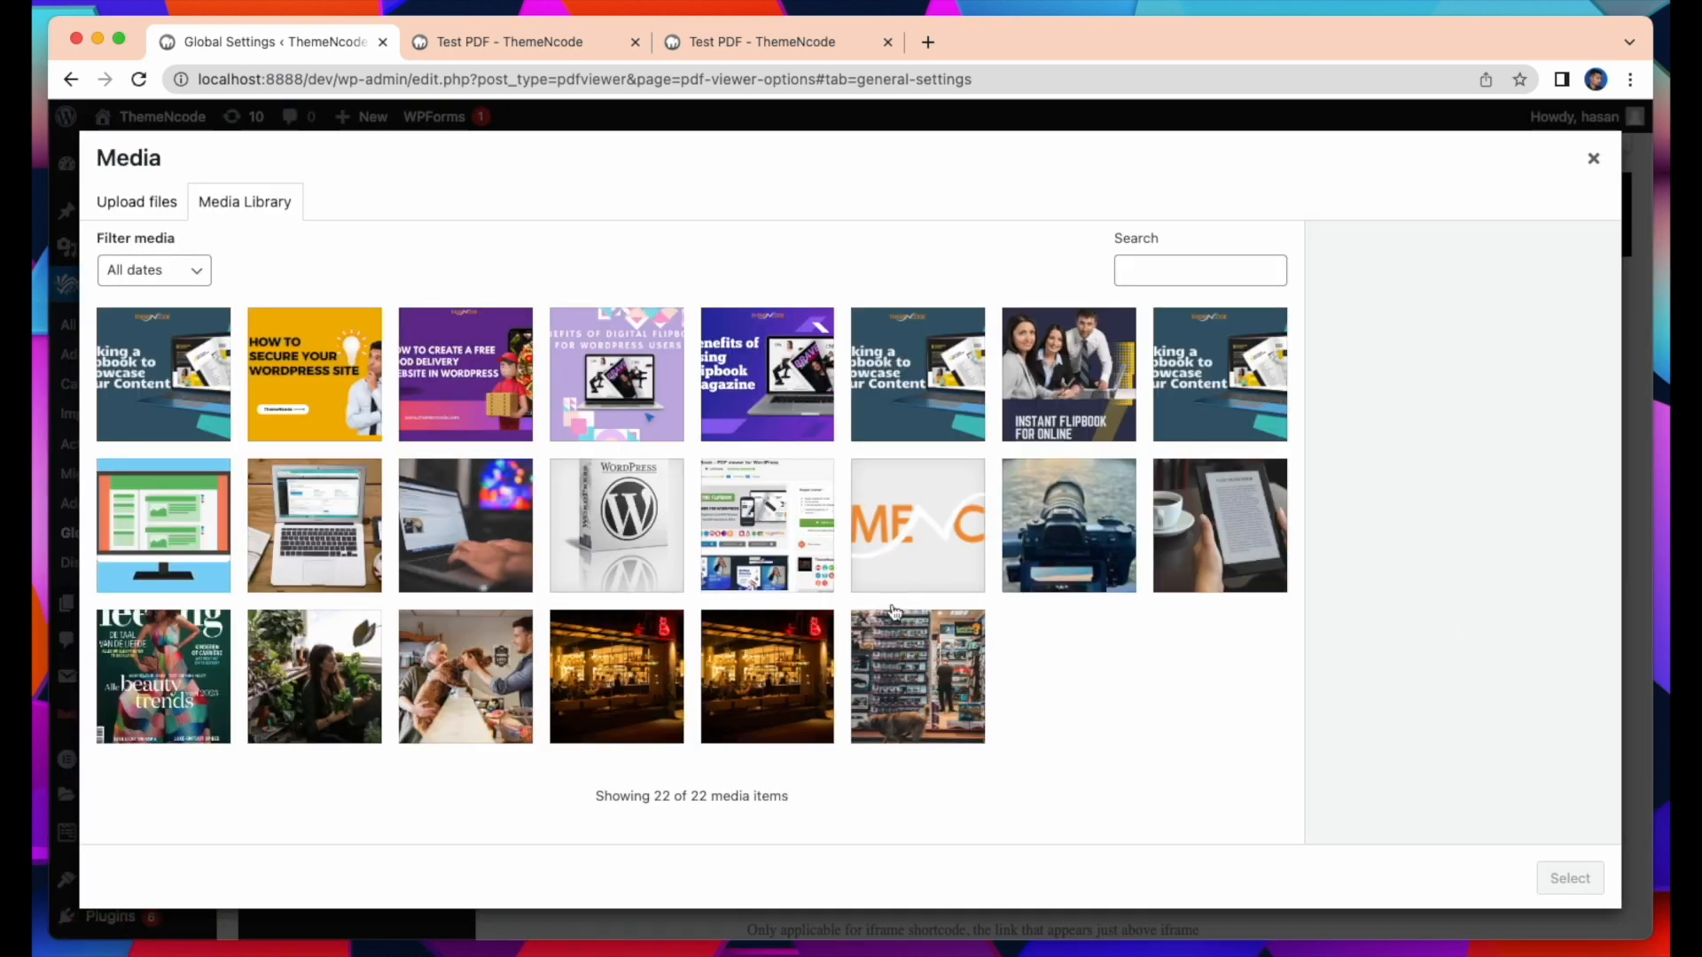
pyautogui.click(917, 580)
pyautogui.click(1570, 878)
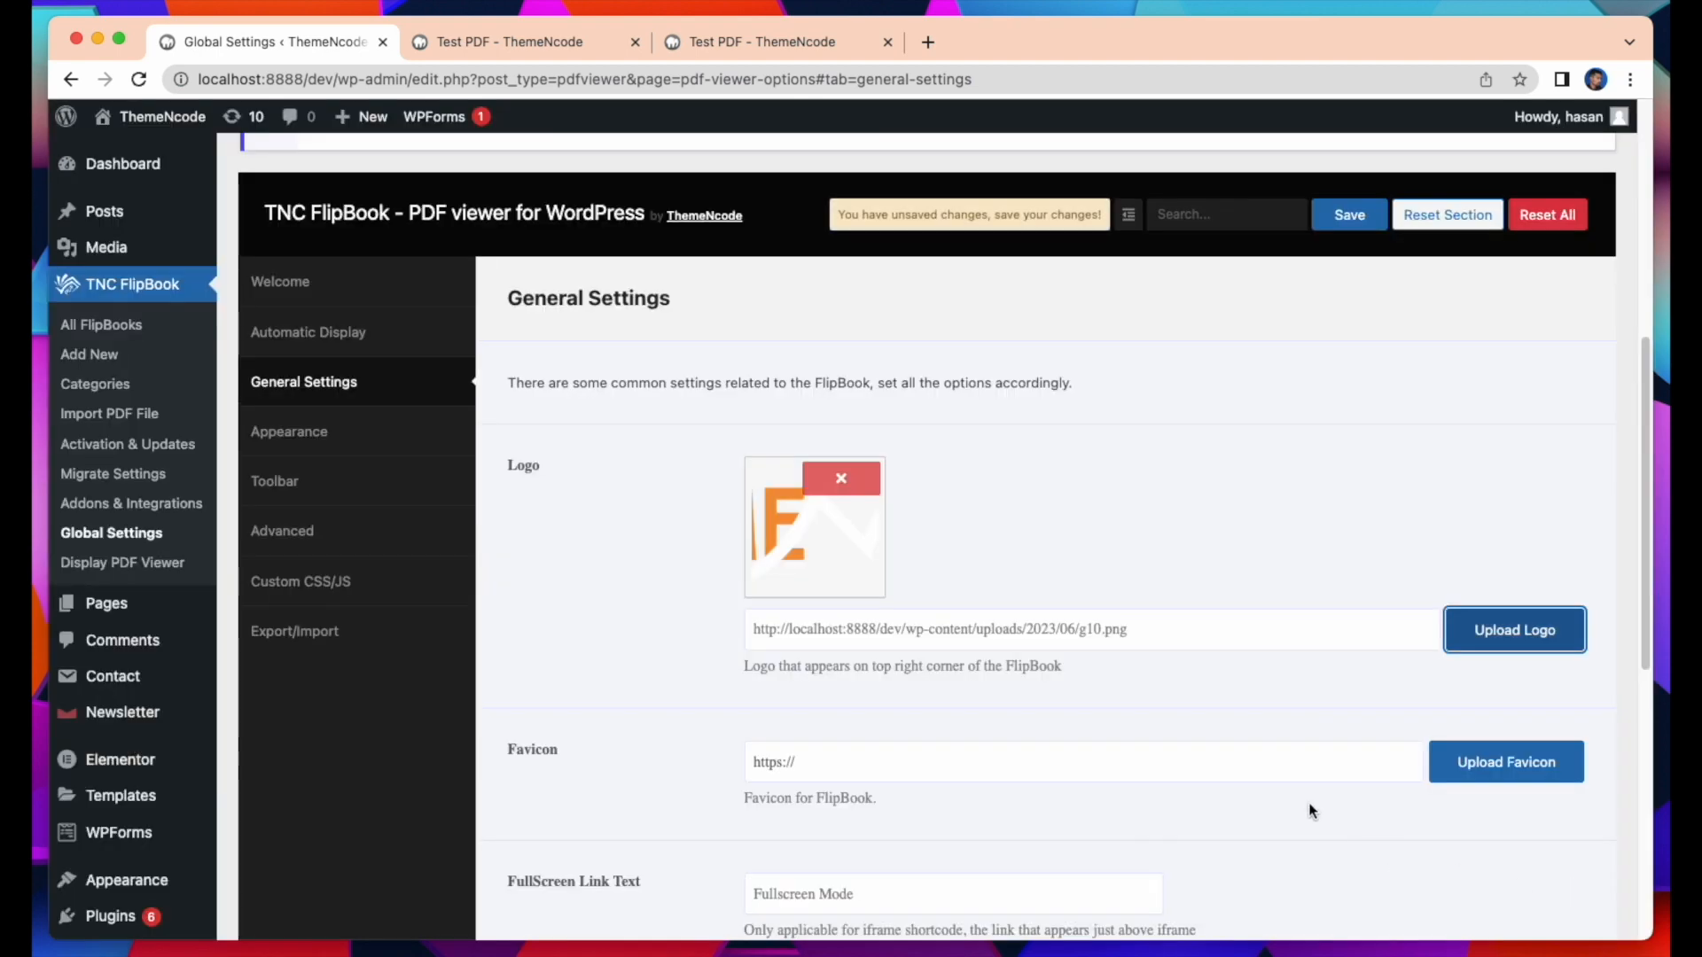
pyautogui.click(1343, 222)
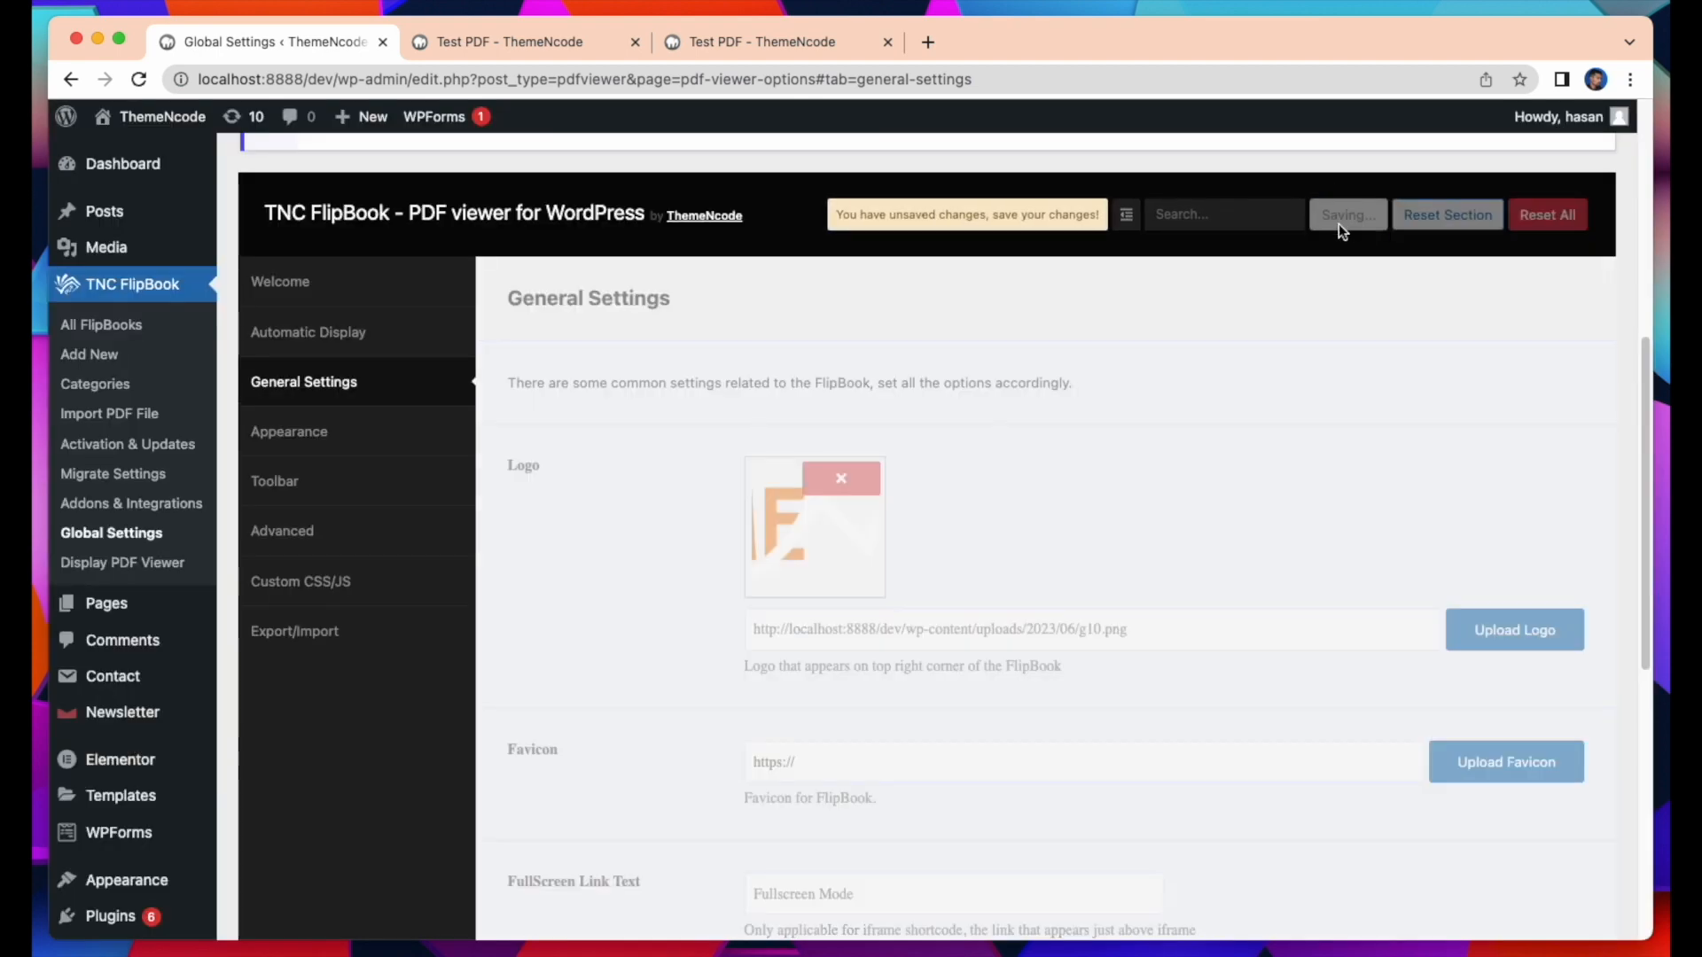
# - Check the logo in the Test PDF flipbook's toolbar, and return to the Global Settings page
pyautogui.click(754, 43)
pyautogui.click(505, 45)
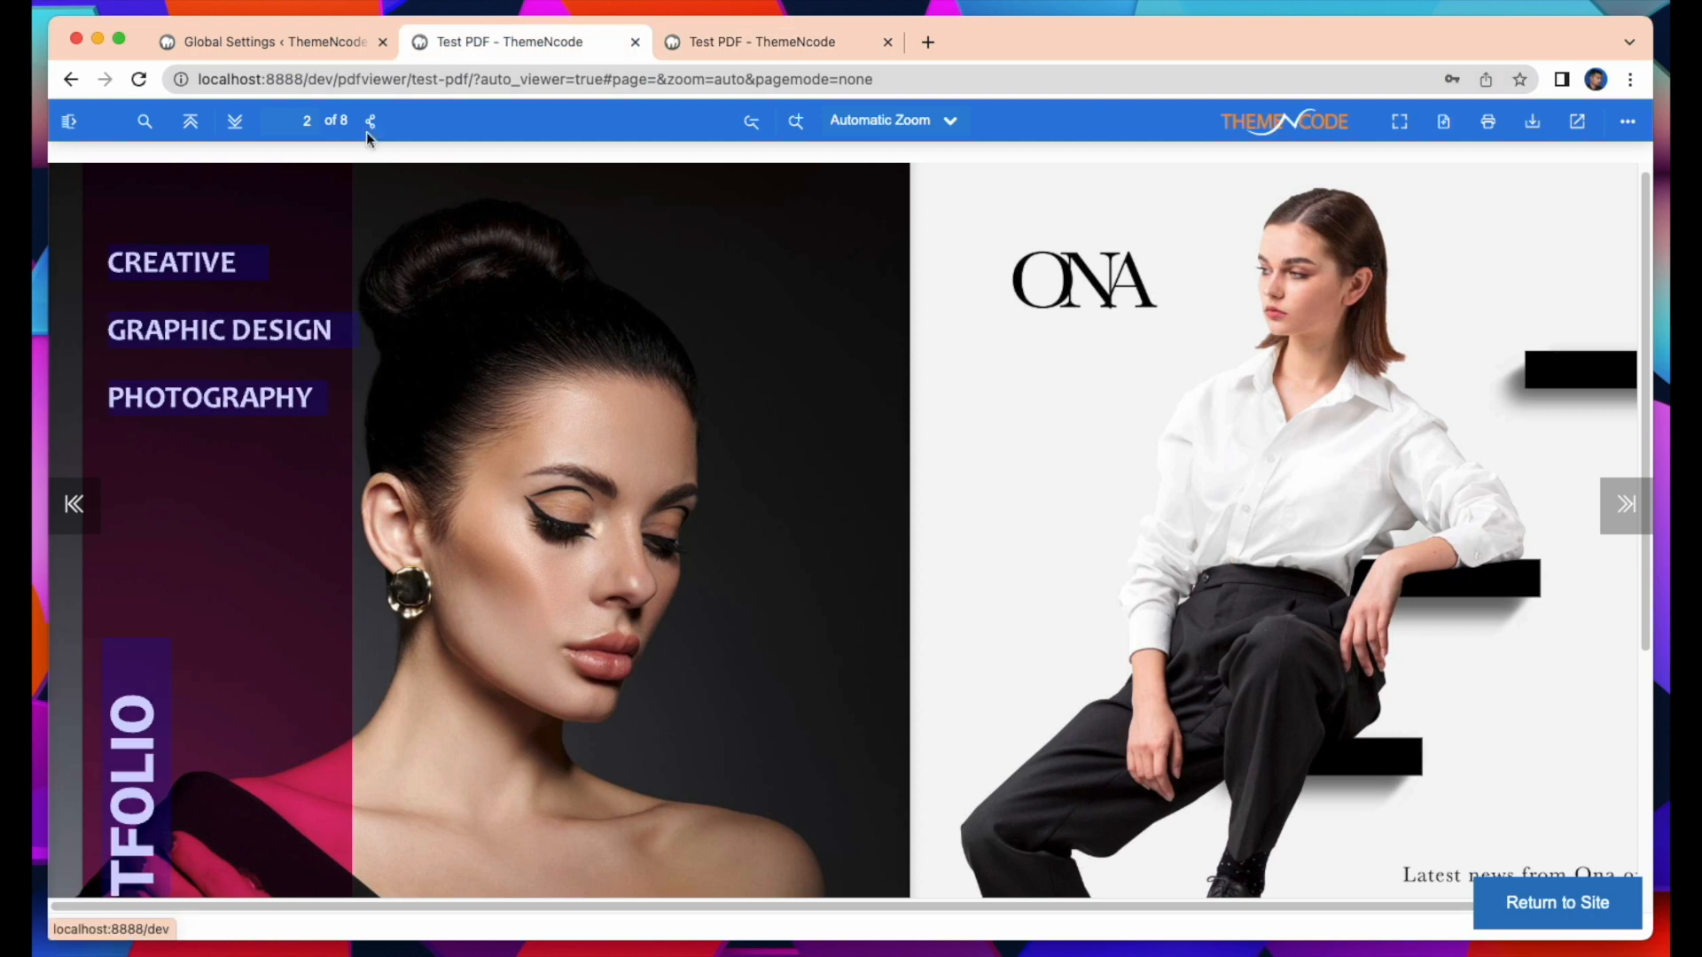
pyautogui.click(270, 44)
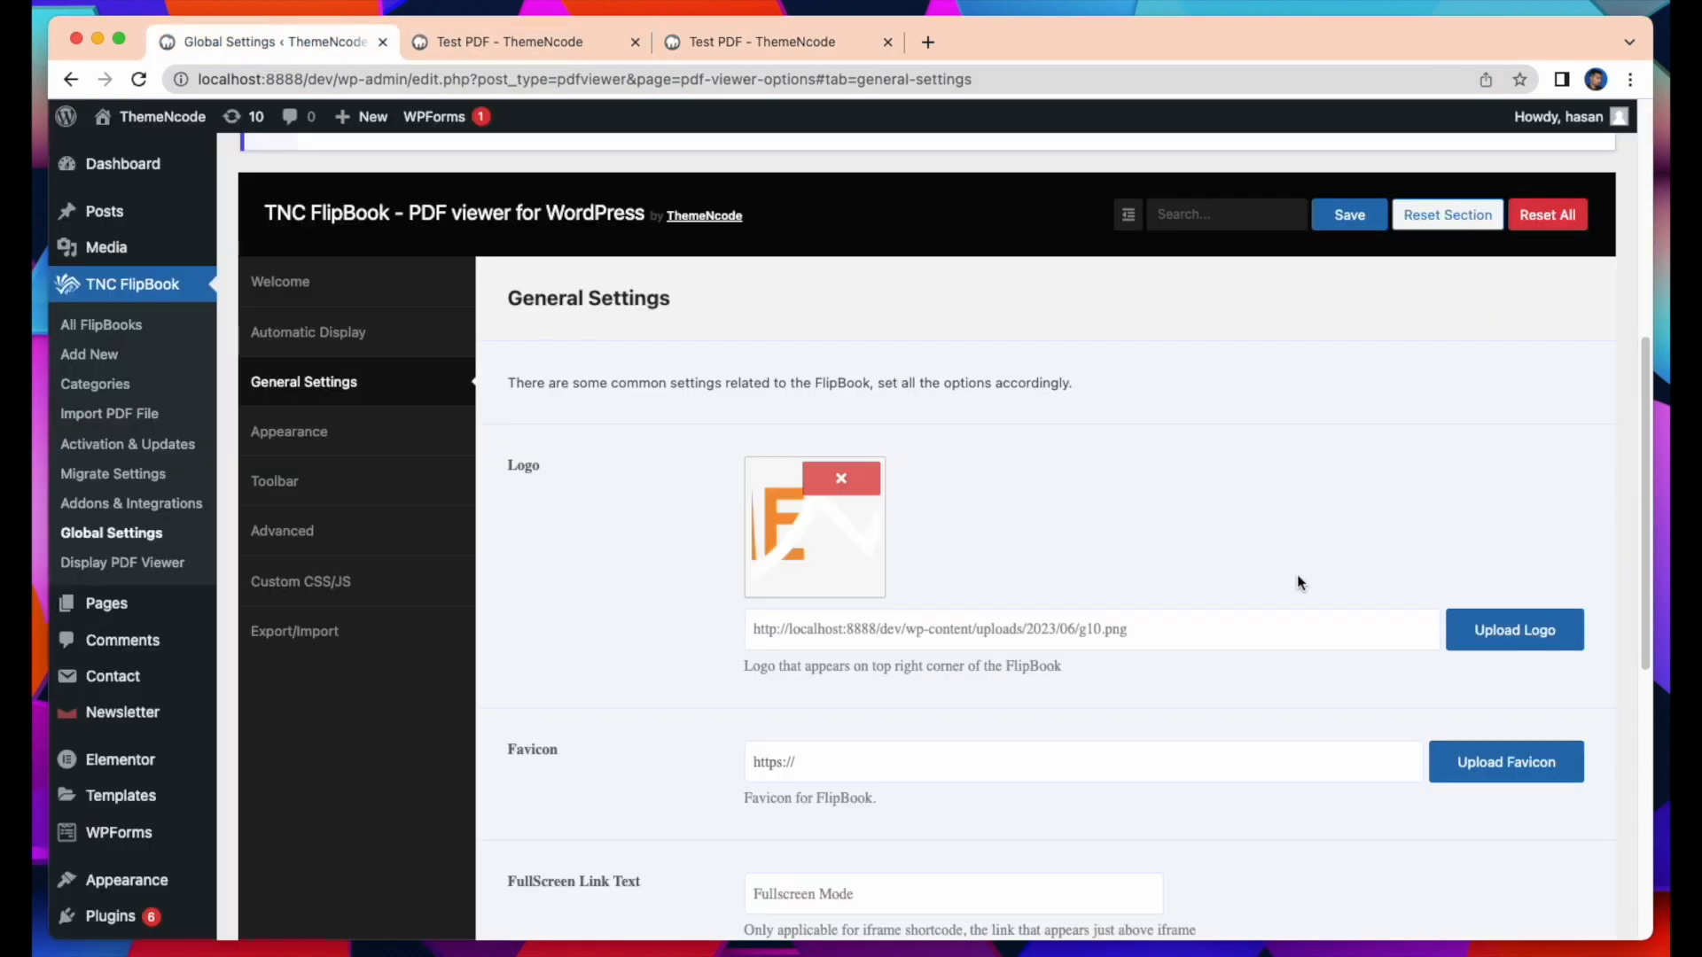
# - Review the Favicon and FullScreen Link Text options in the General Settings
pyautogui.scroll(-3, 1295, 575)
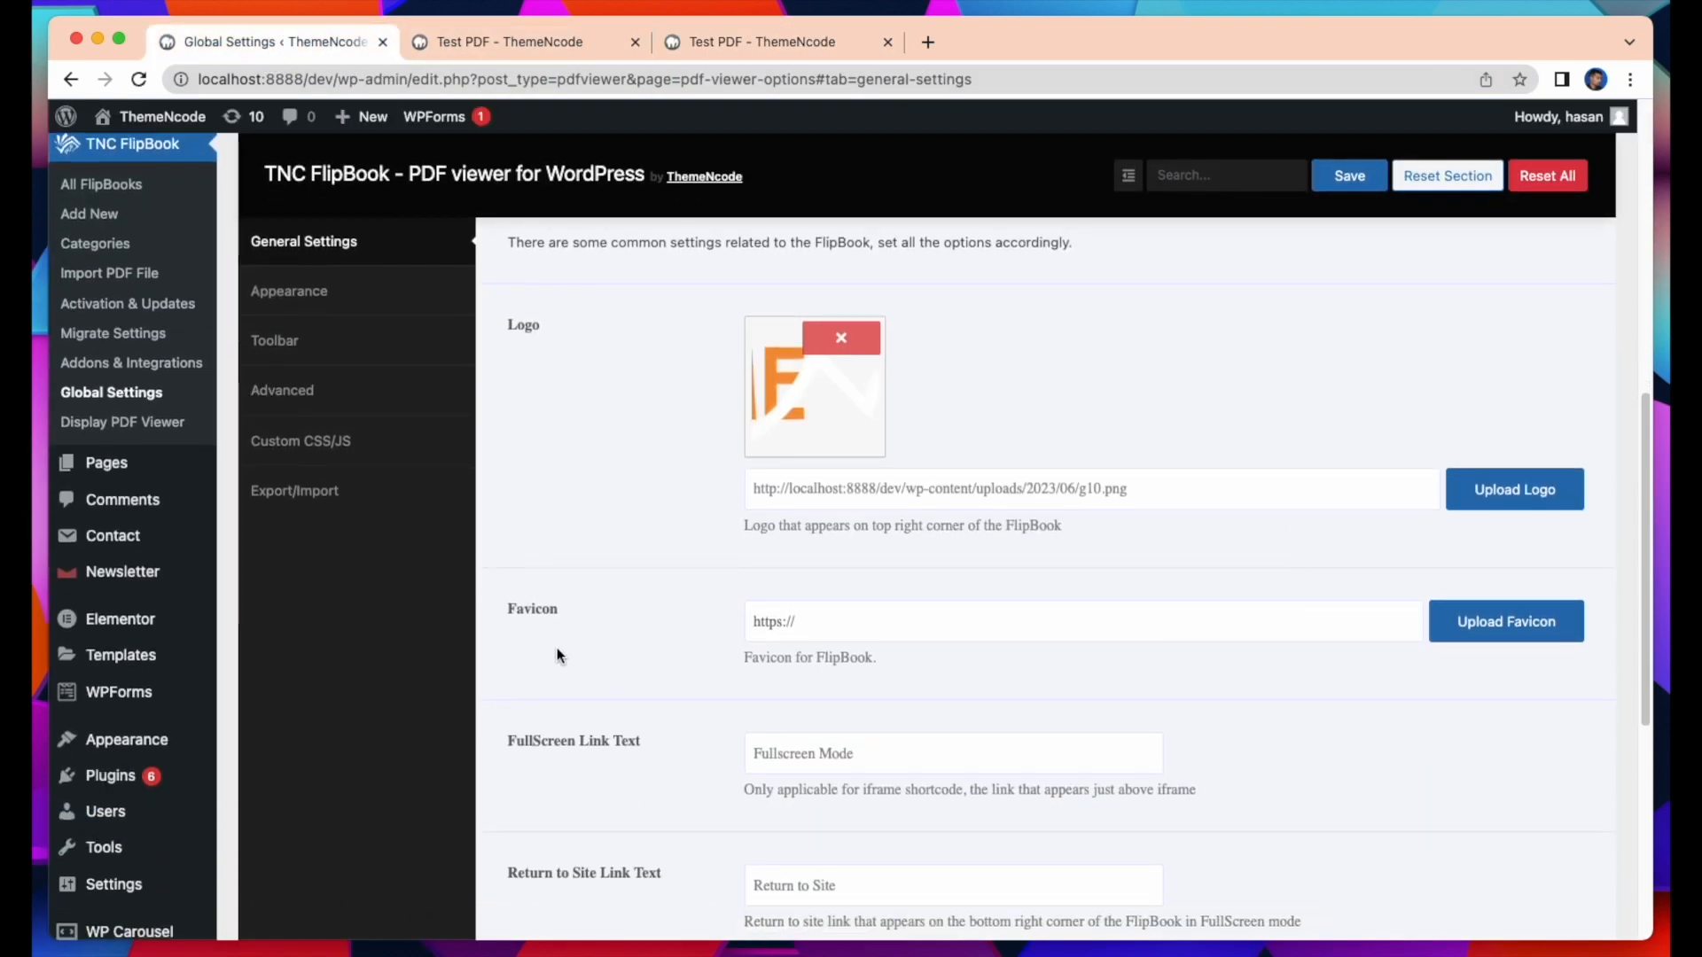
pyautogui.scroll(-4, 1246, 585)
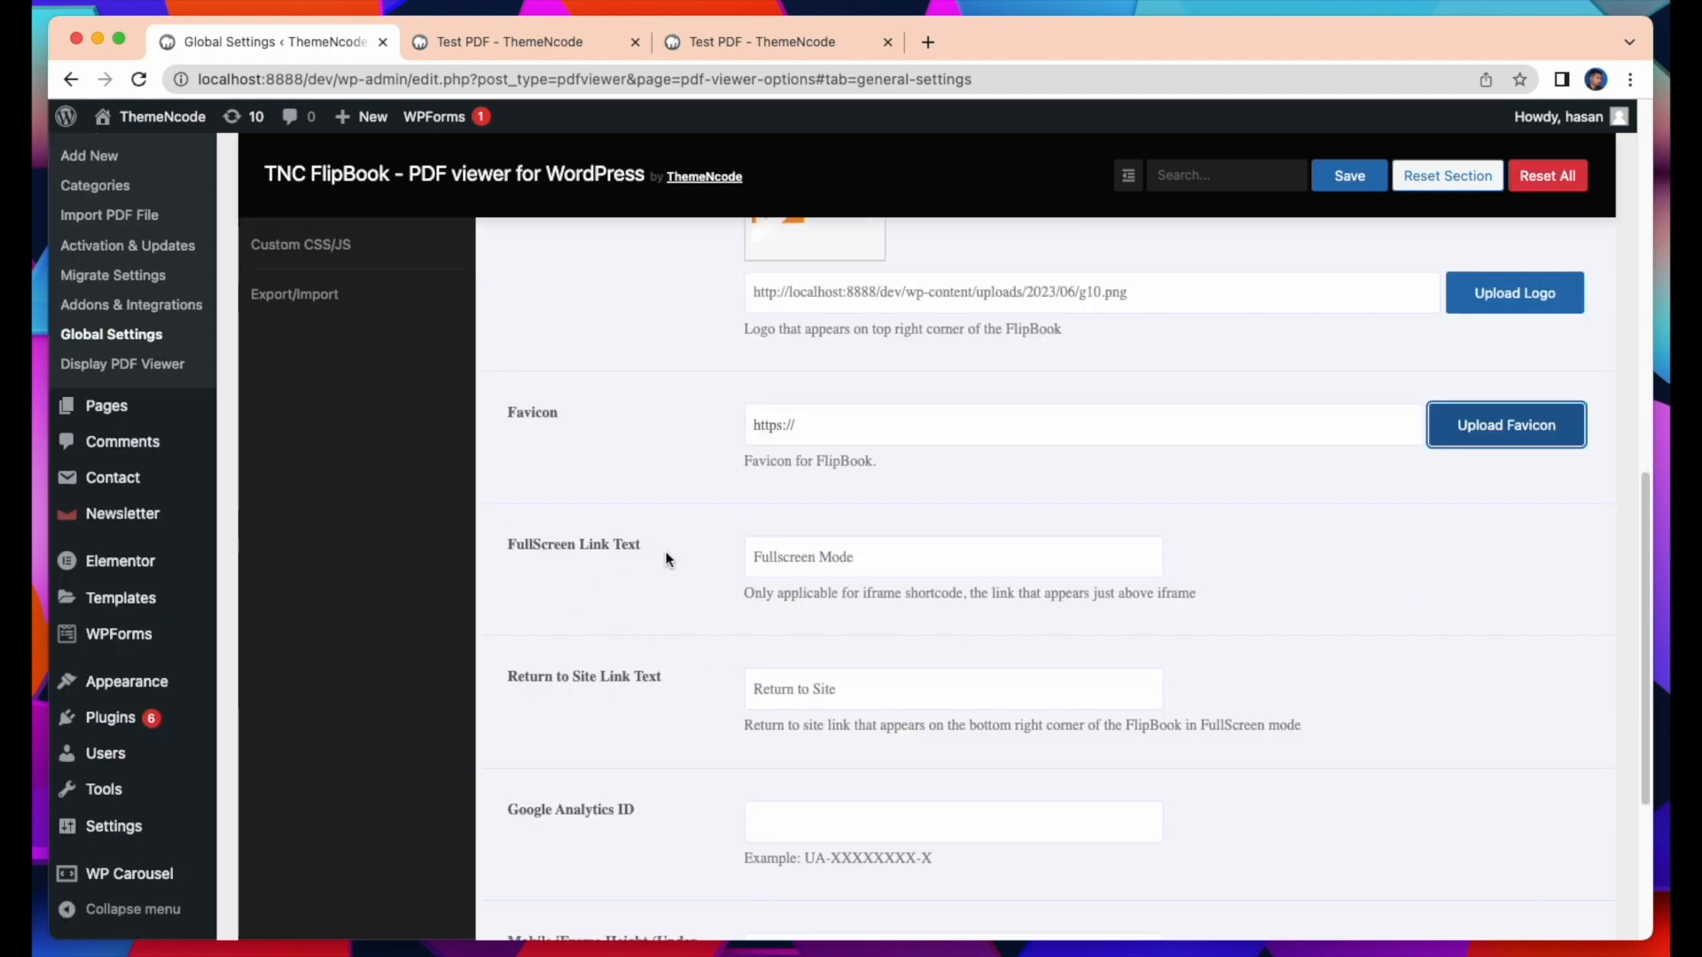
pyautogui.click(890, 563)
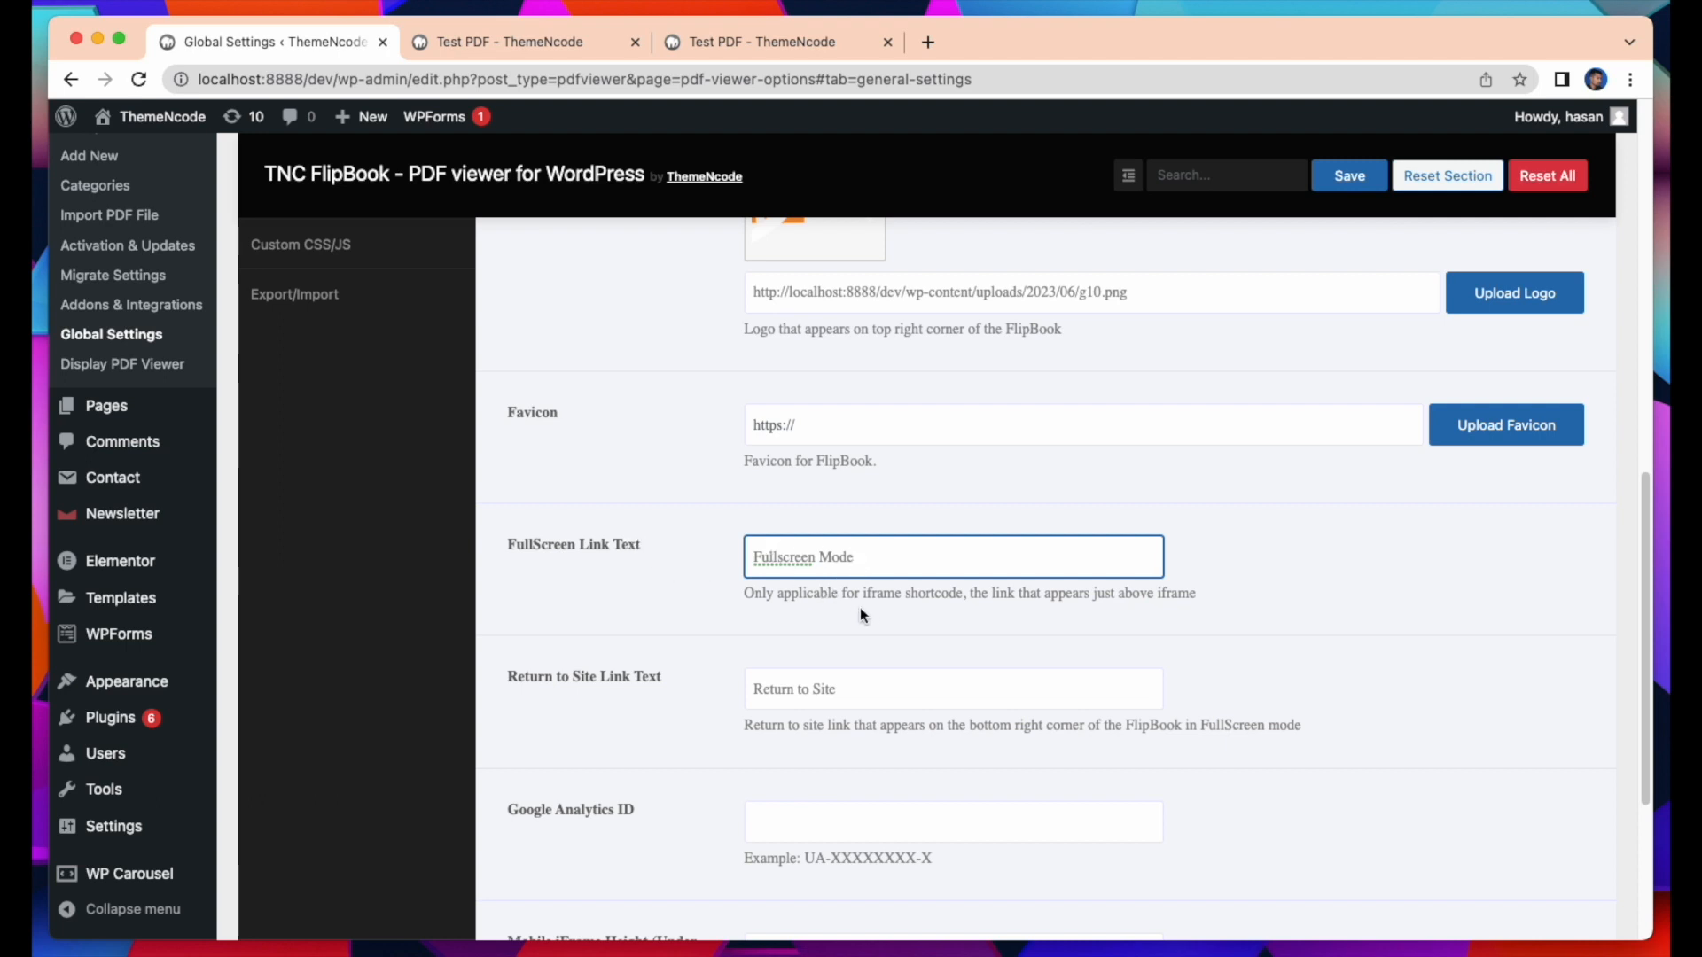
pyautogui.click(1015, 604)
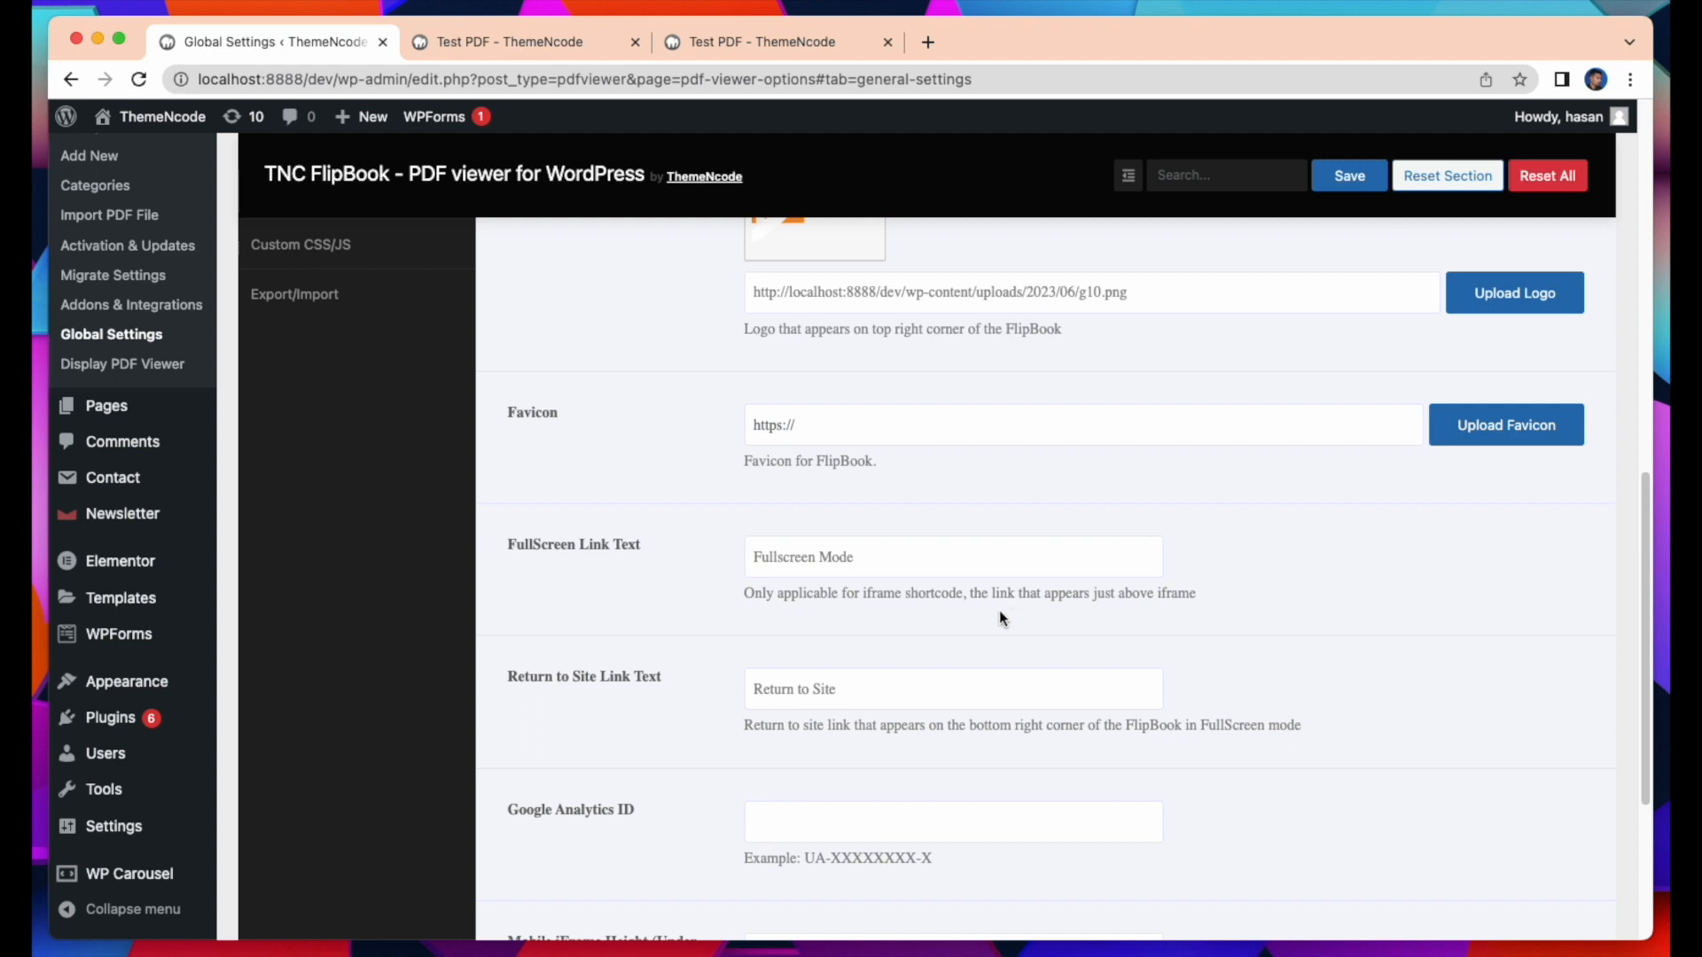
# - Review the Return to Site Link Text option and inspect the corresponding link in the Test PDF flipbook
pyautogui.scroll(-1, 1193, 589)
pyautogui.scroll(-3, 1193, 589)
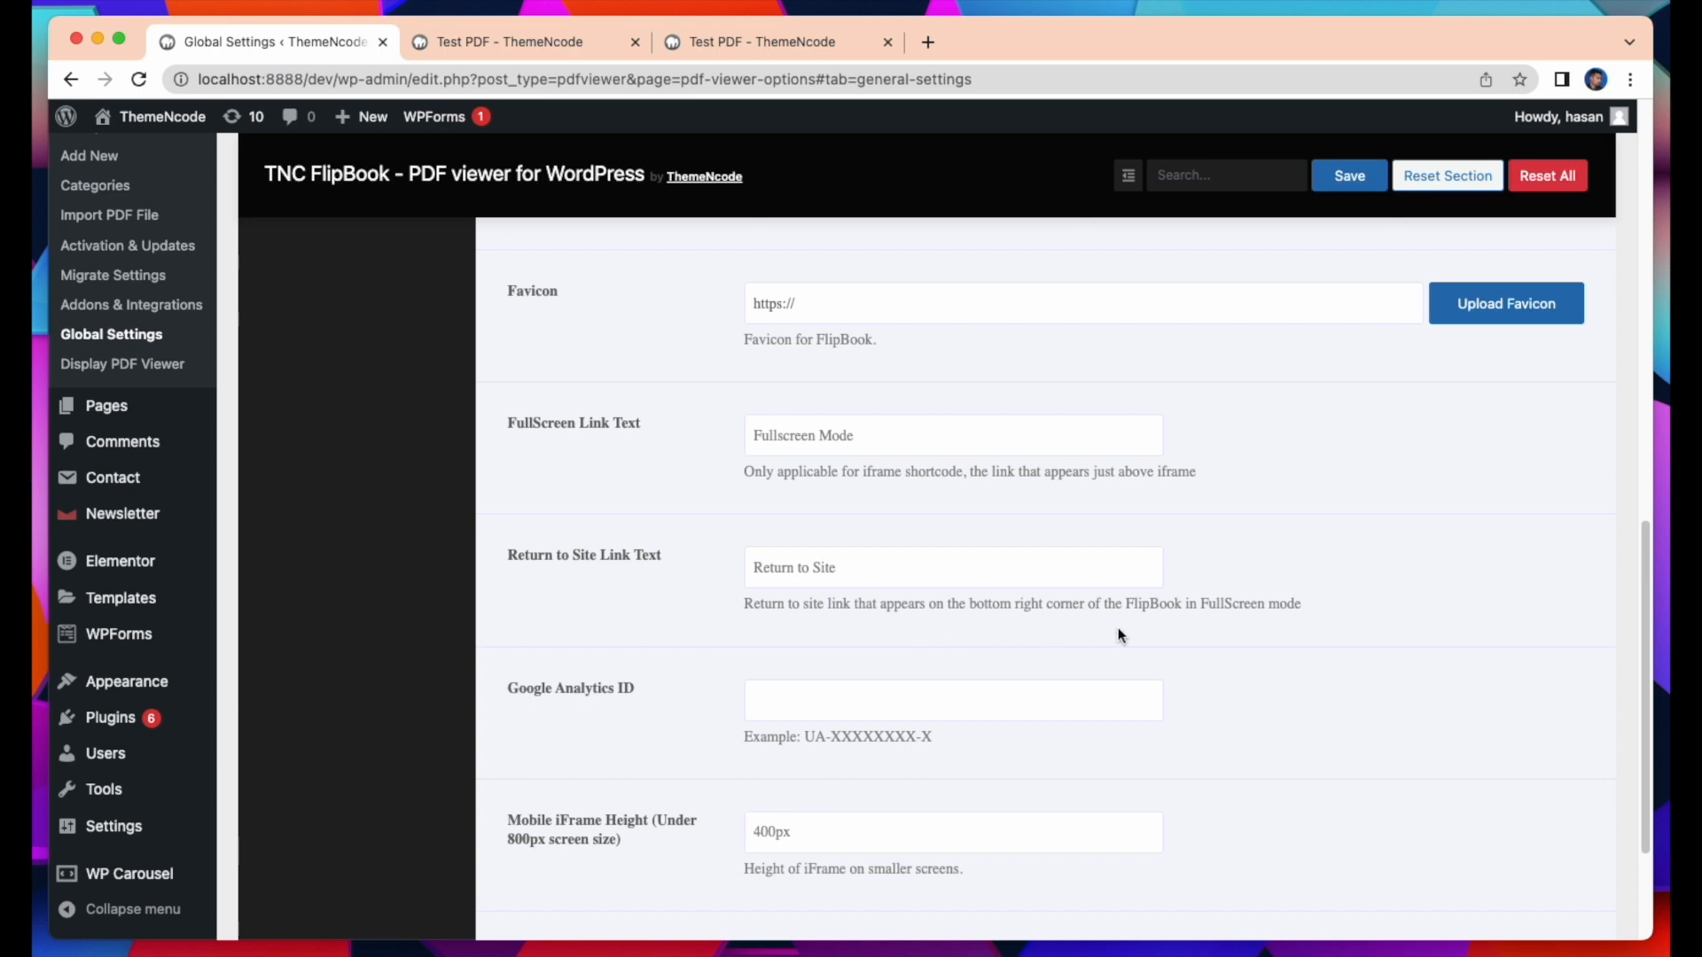
pyautogui.click(550, 41)
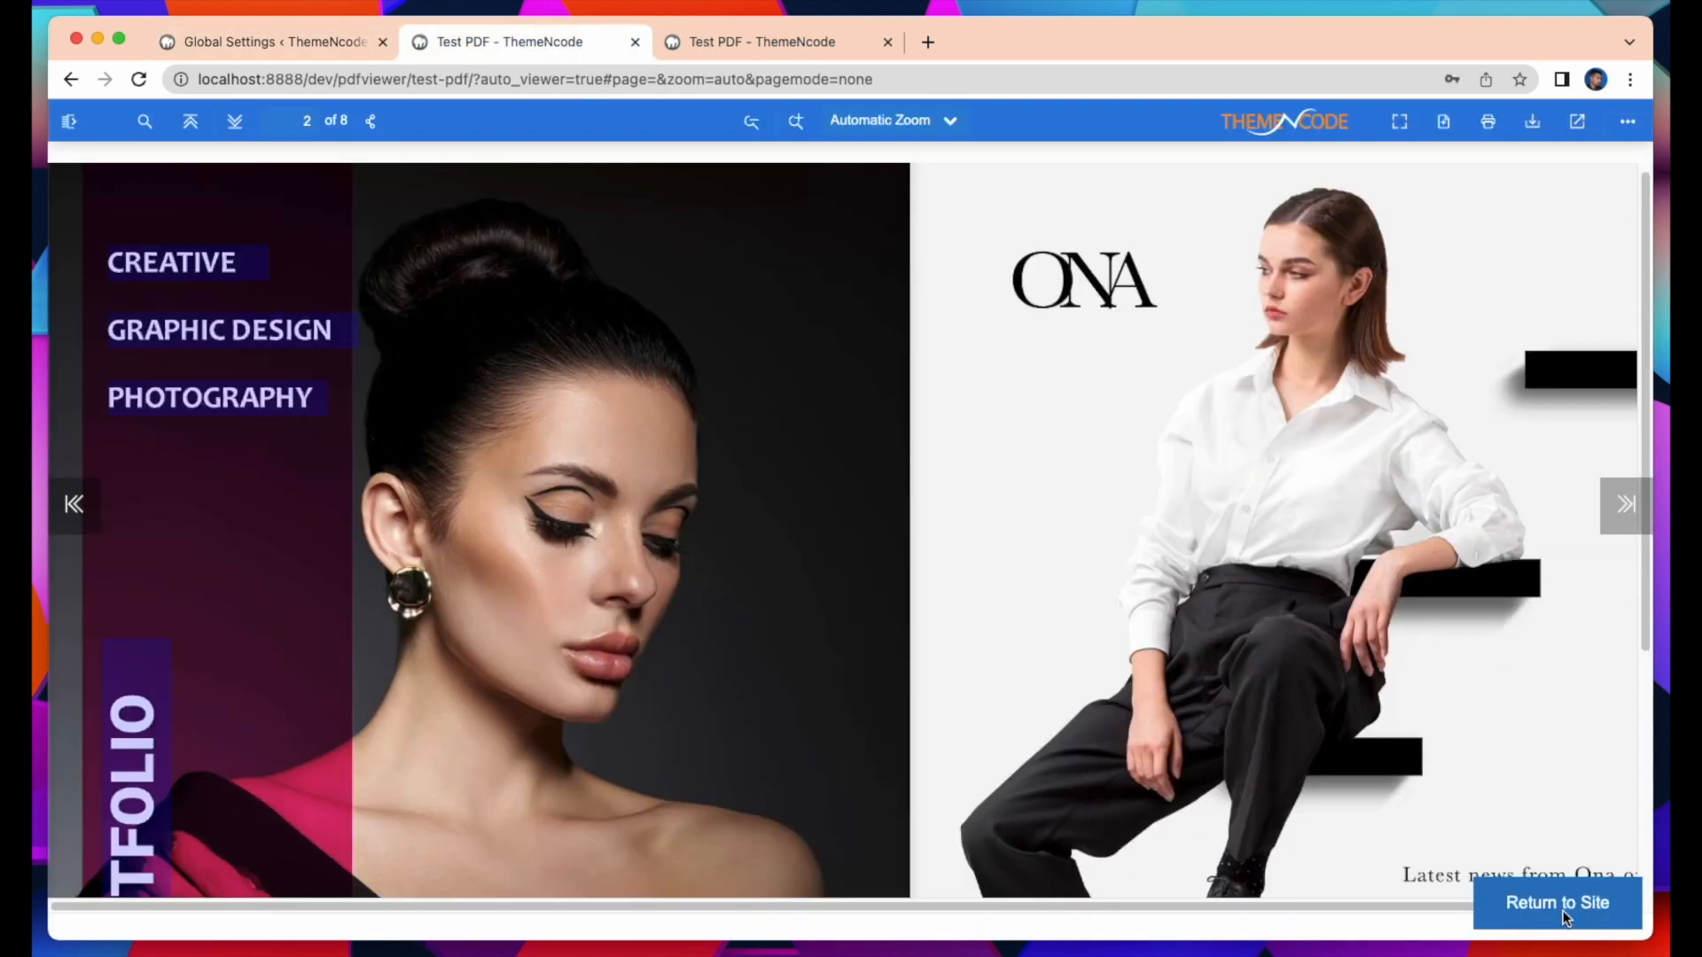
pyautogui.click(260, 40)
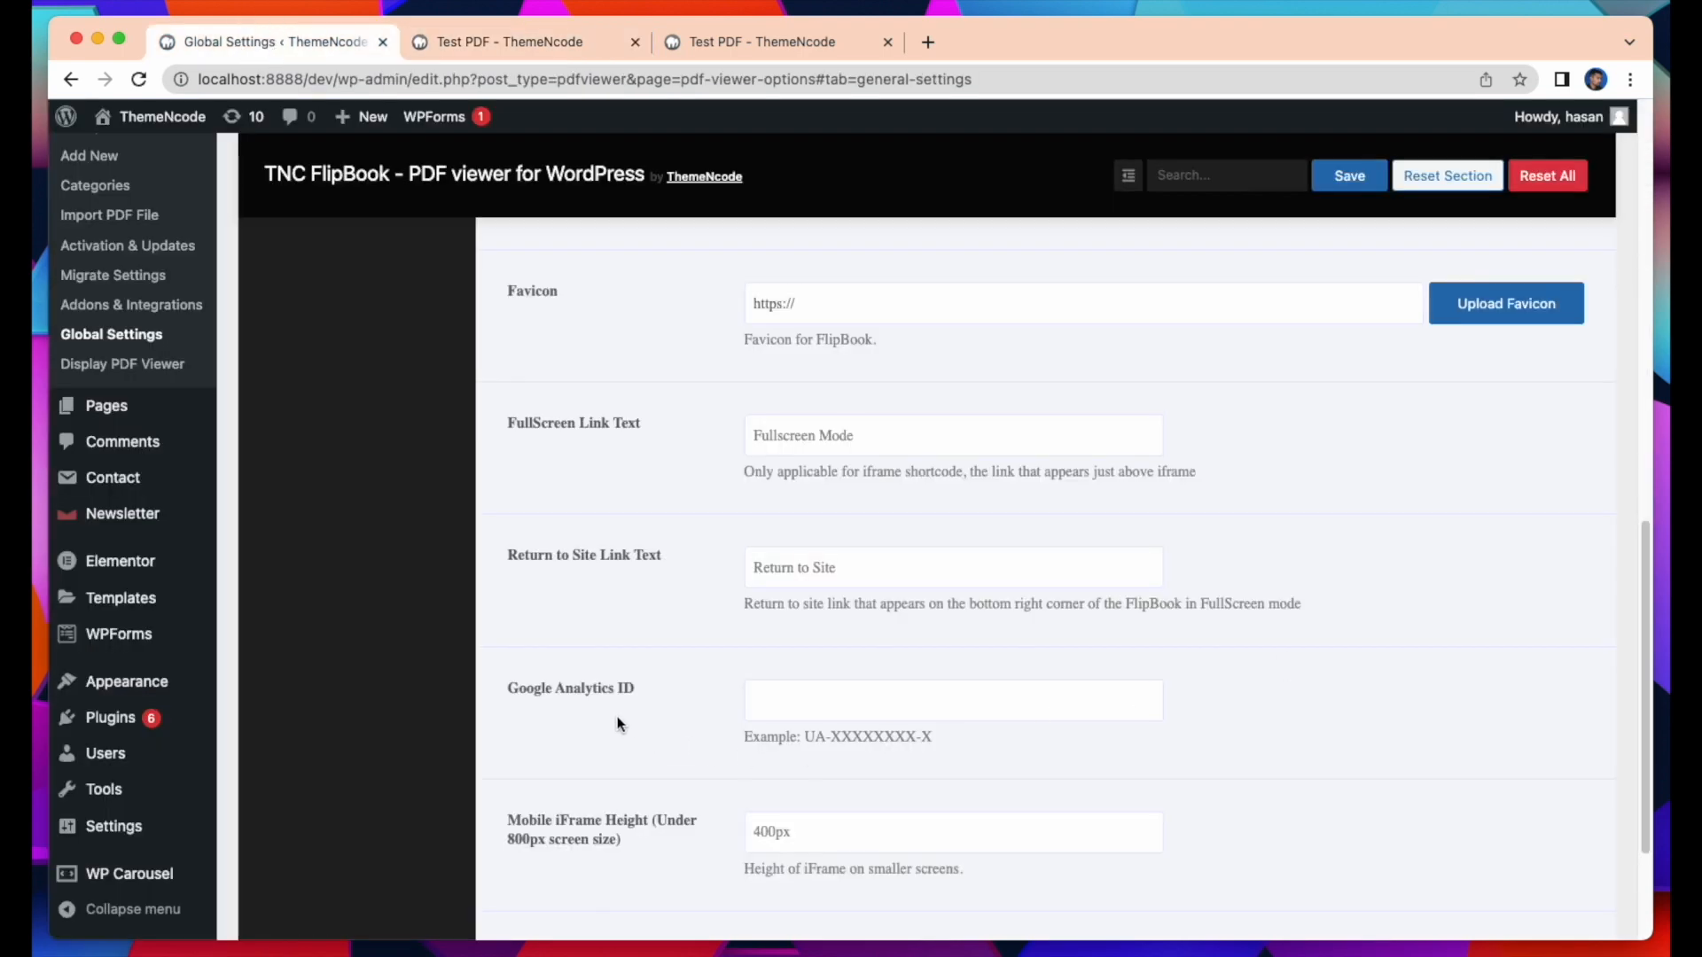
# - Review the Google Analytics ID, Mobile iFrame Height and iFrame Responsive Fix options in the General Settings
pyautogui.scroll(-2, 669, 720)
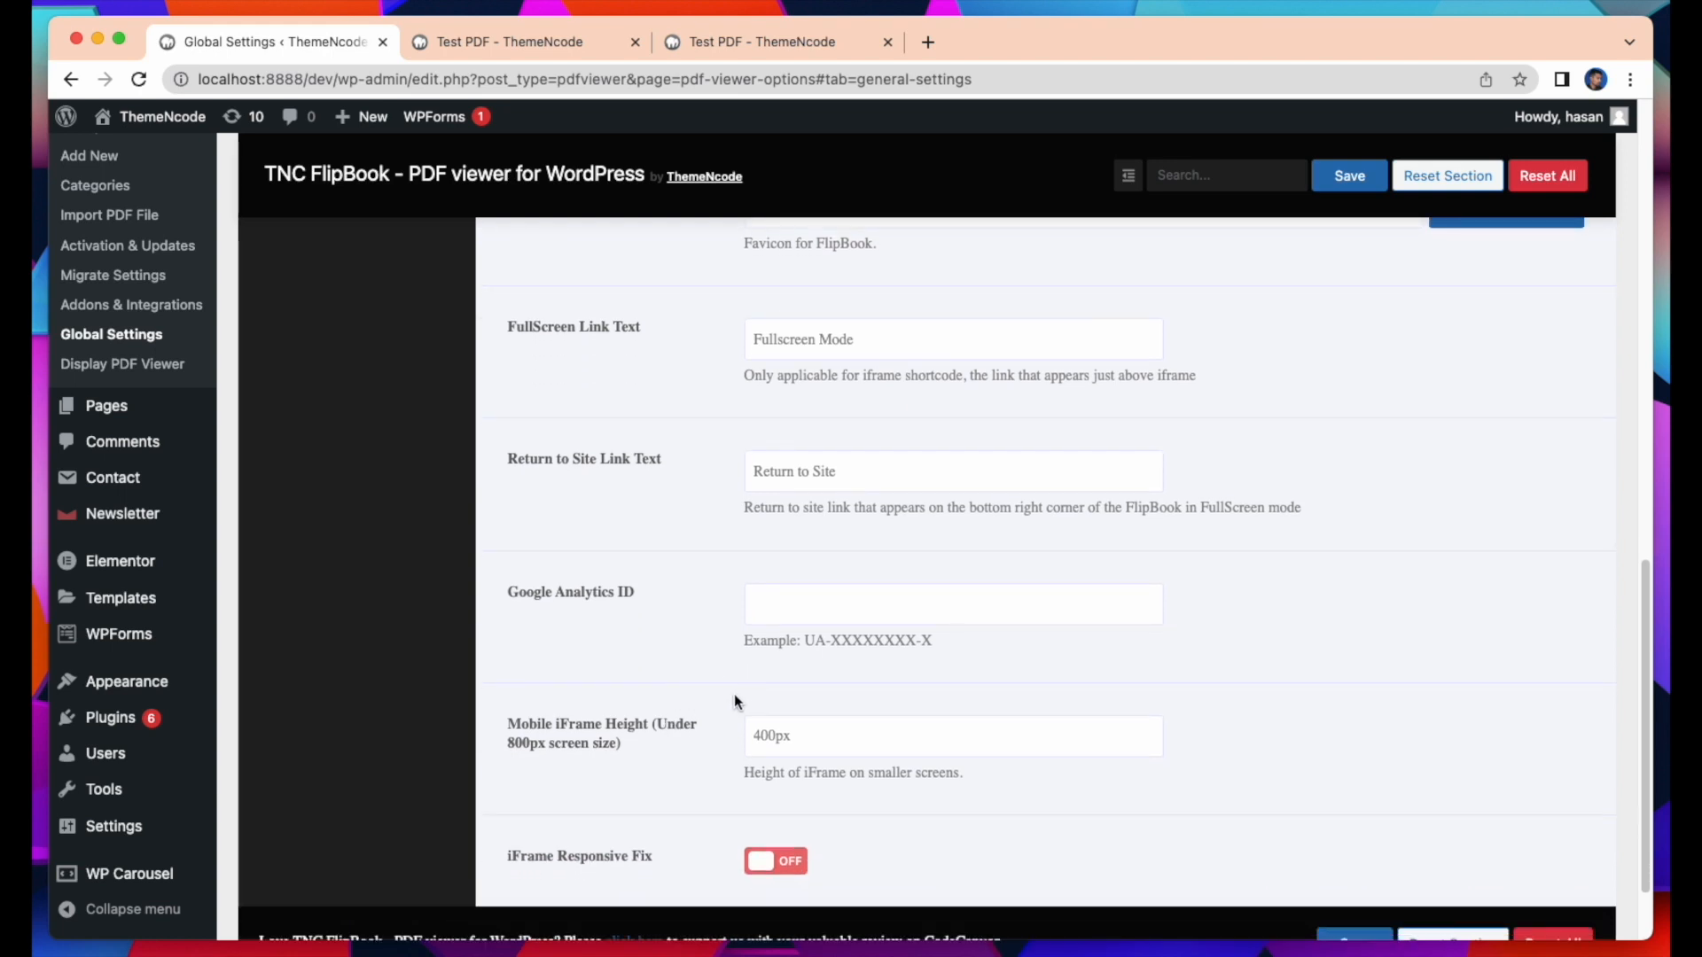
pyautogui.click(786, 736)
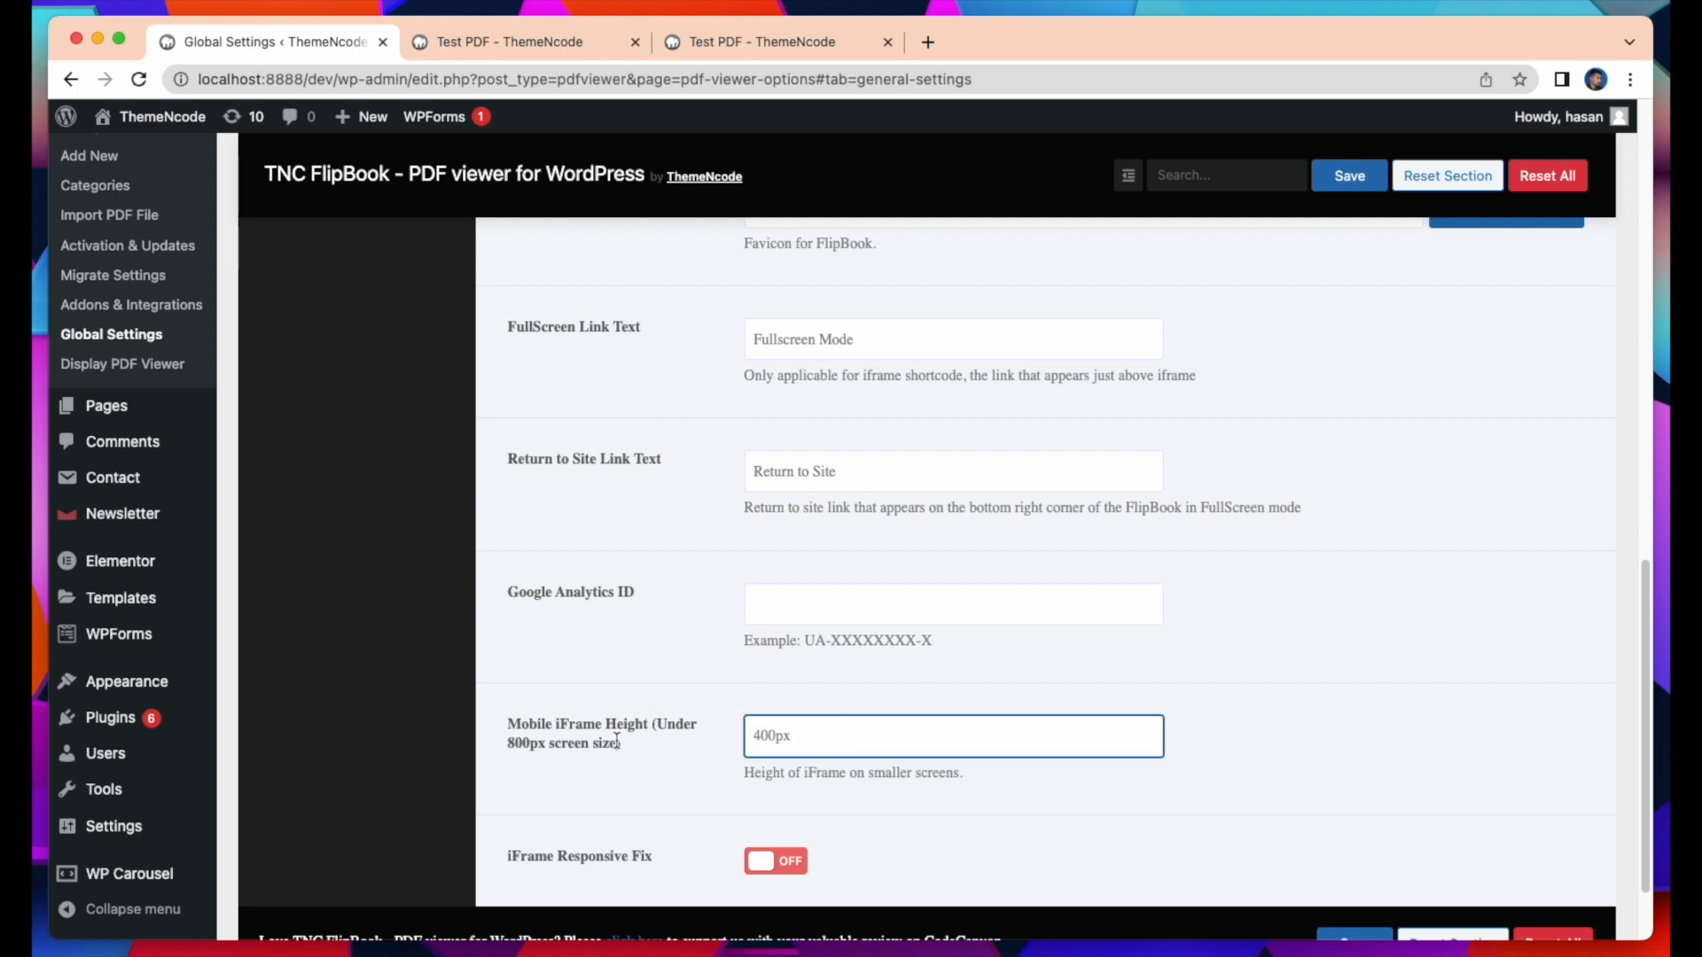
pyautogui.scroll(-2, 657, 752)
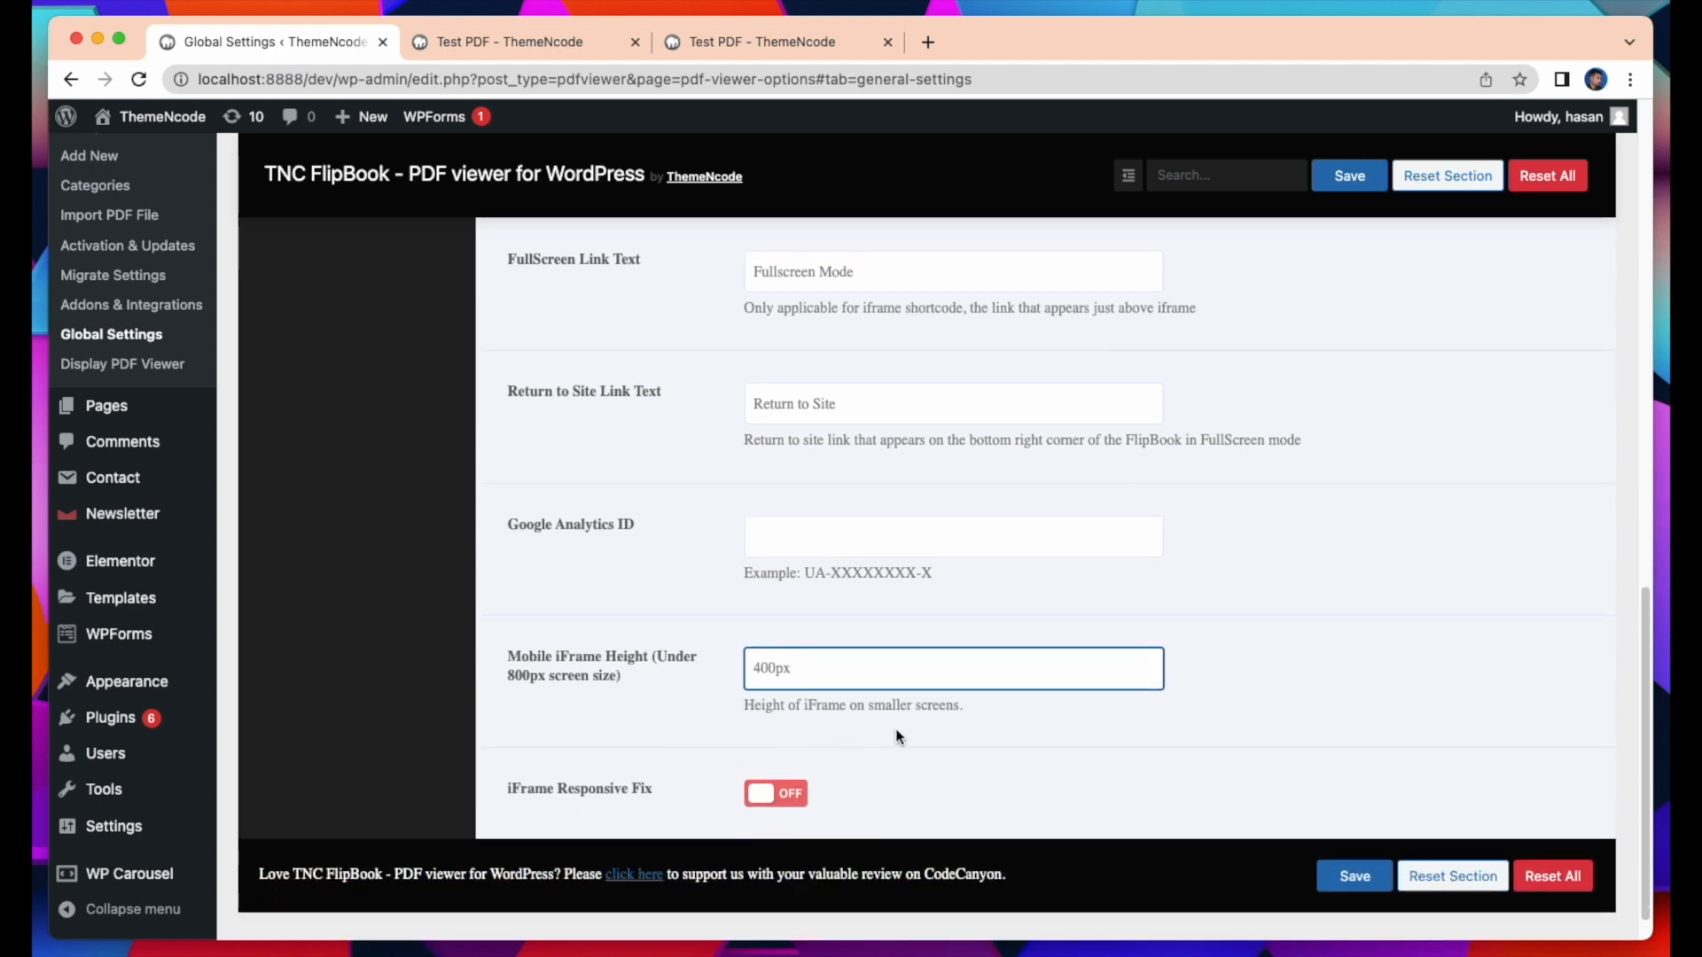
pyautogui.scroll(-1, 899, 735)
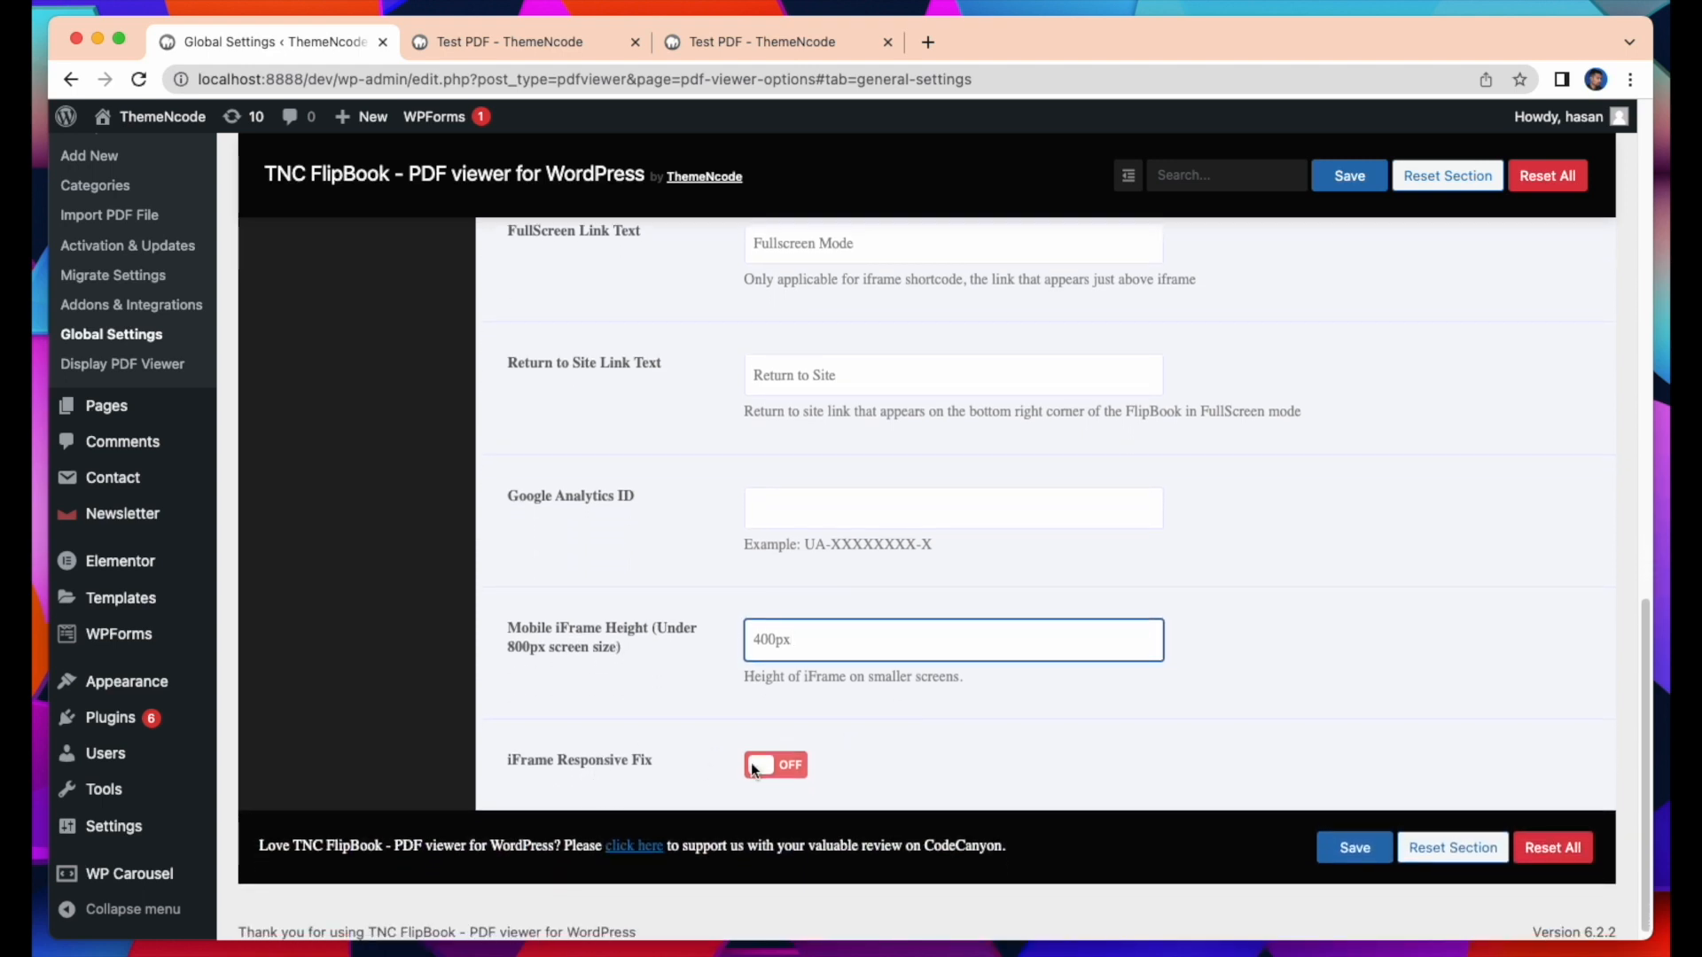
pyautogui.scroll(-1, 798, 764)
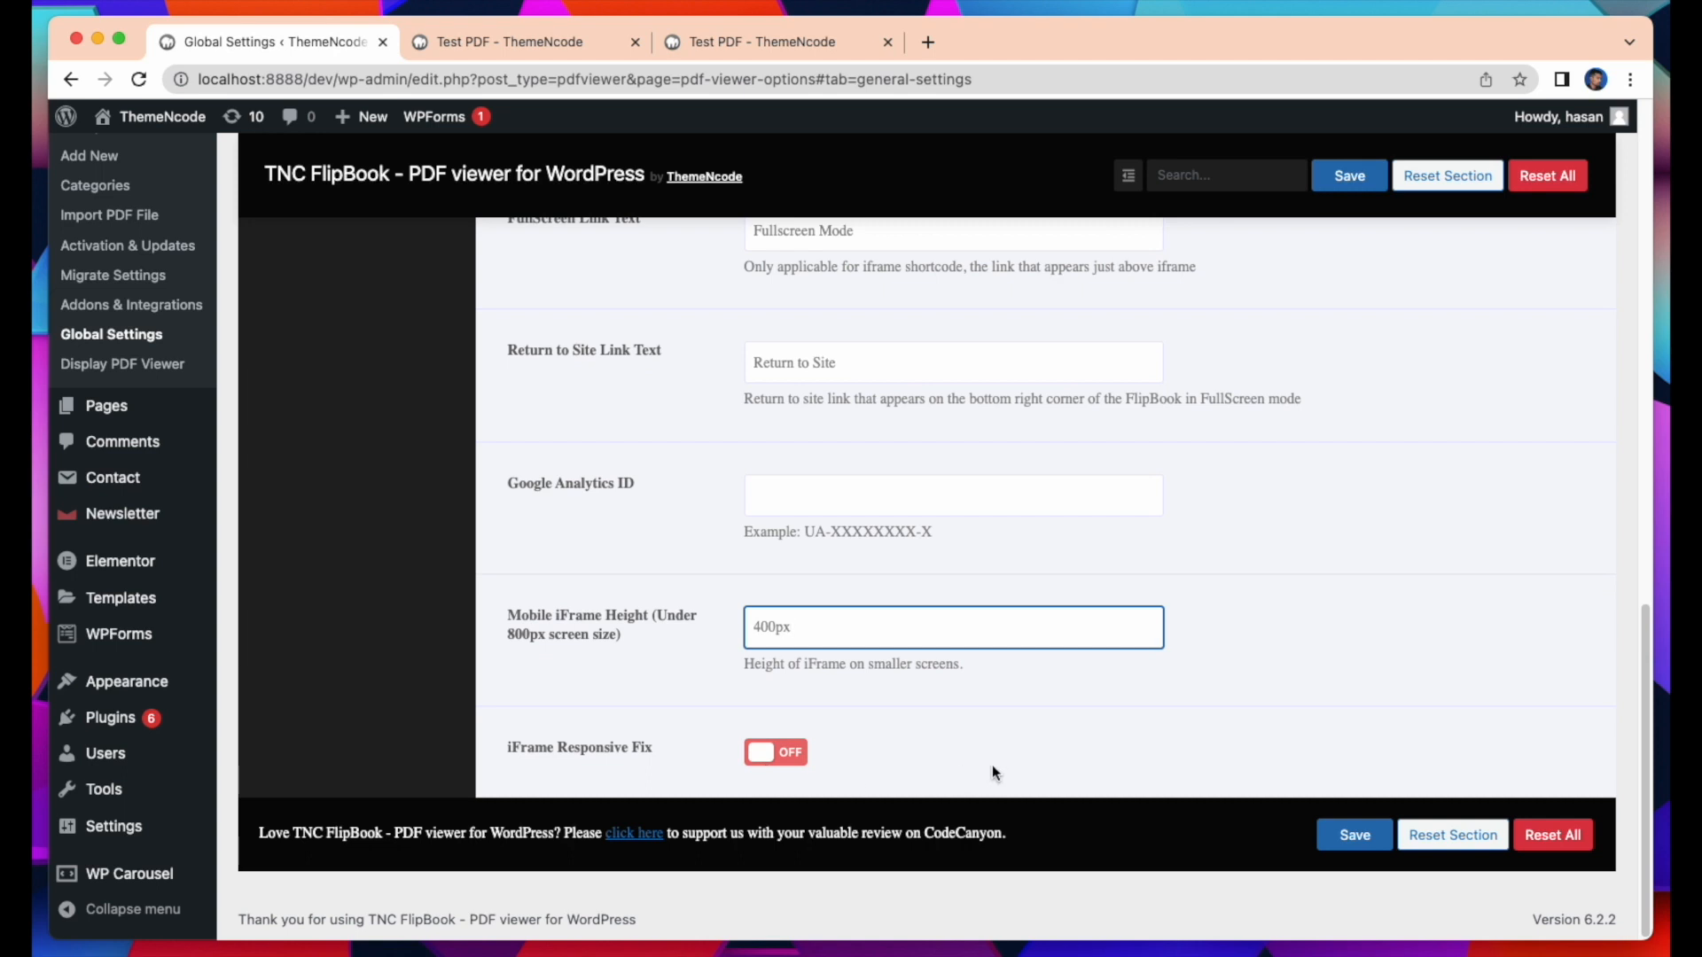
# - Open the Appearance settings and switch Disable Flip Sound to Yes and back to No
pyautogui.scroll(15, 991, 764)
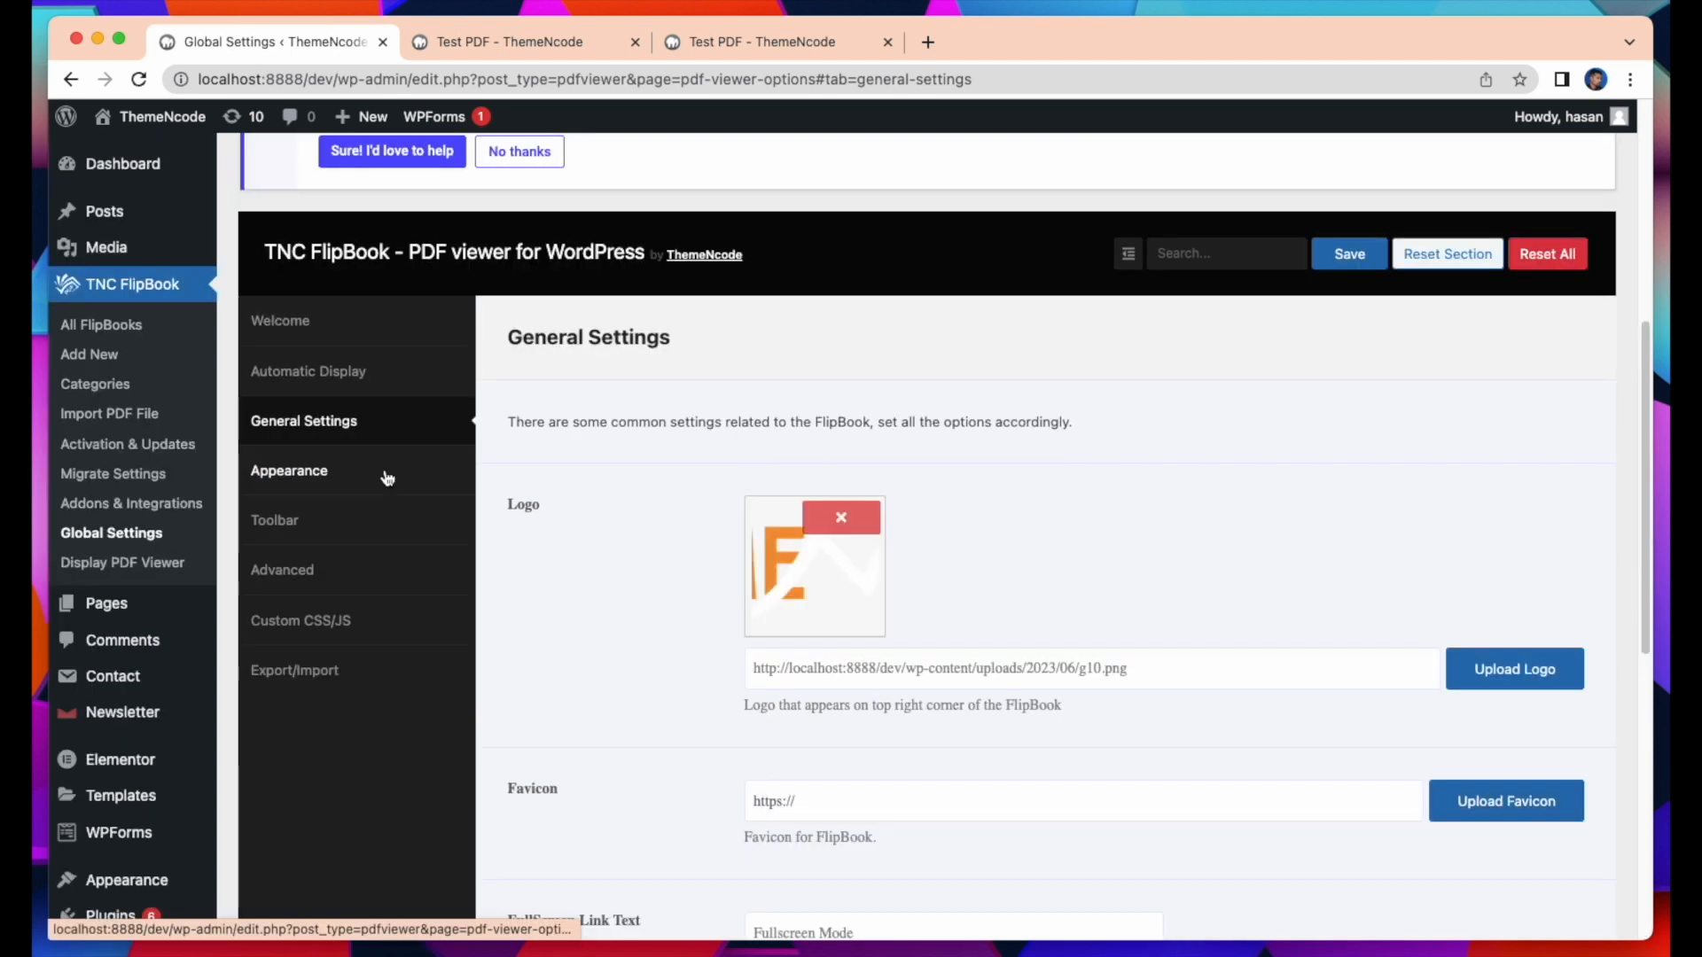
pyautogui.click(388, 478)
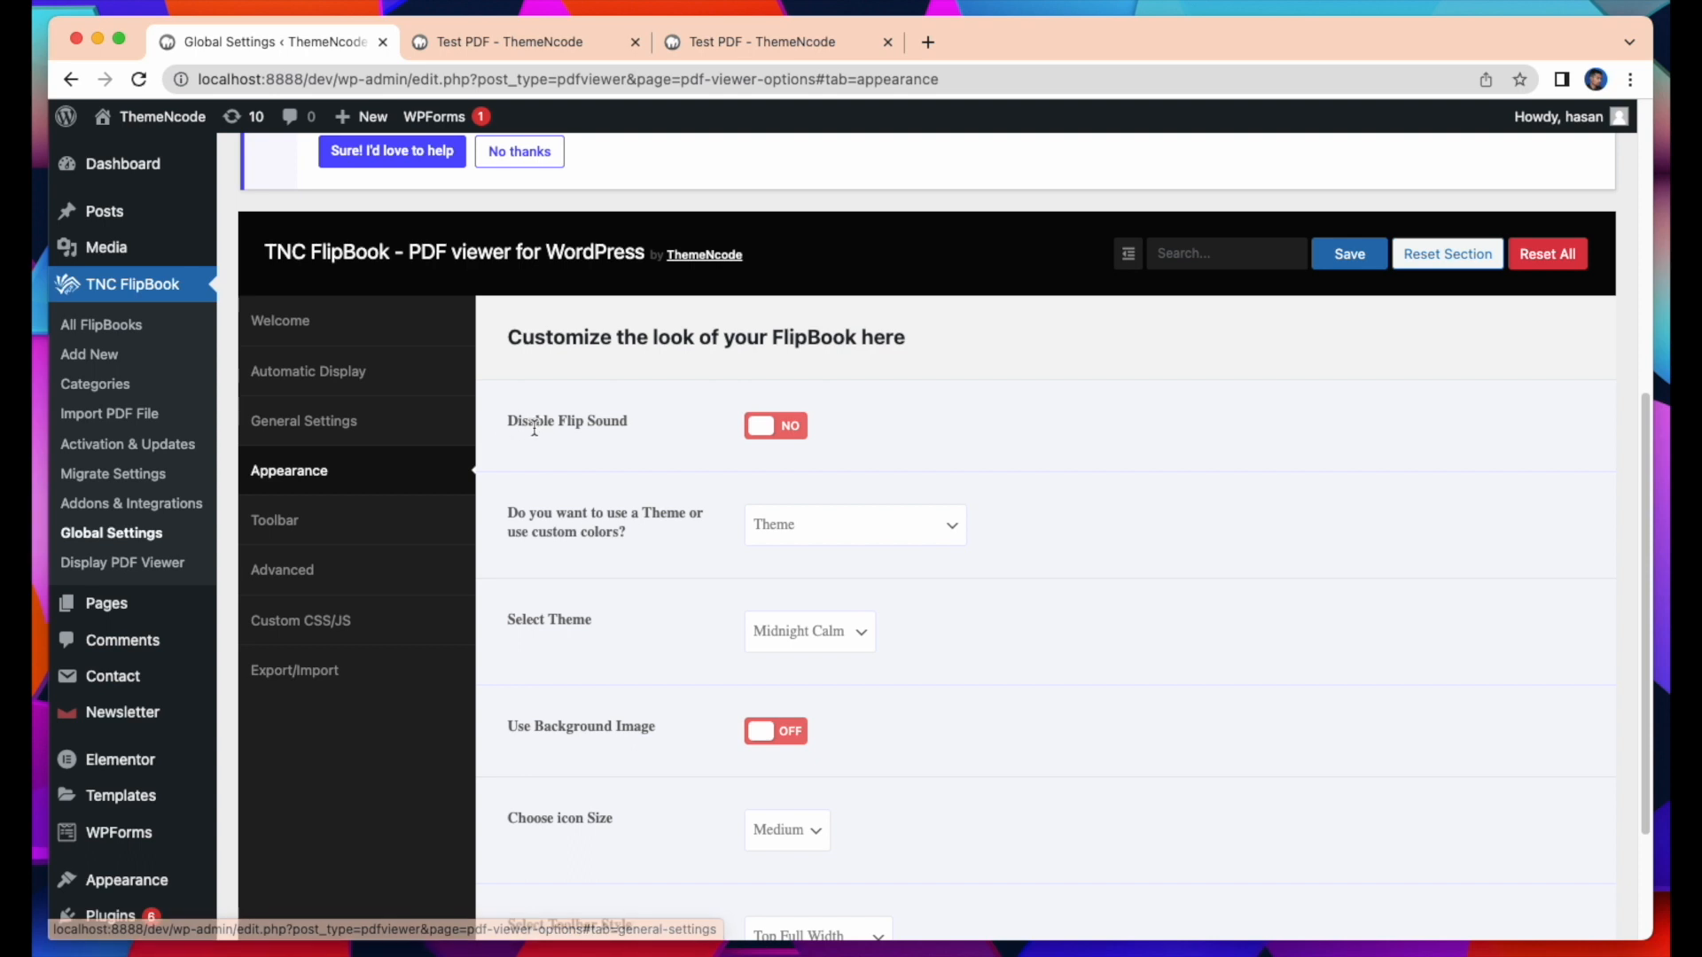
pyautogui.click(770, 429)
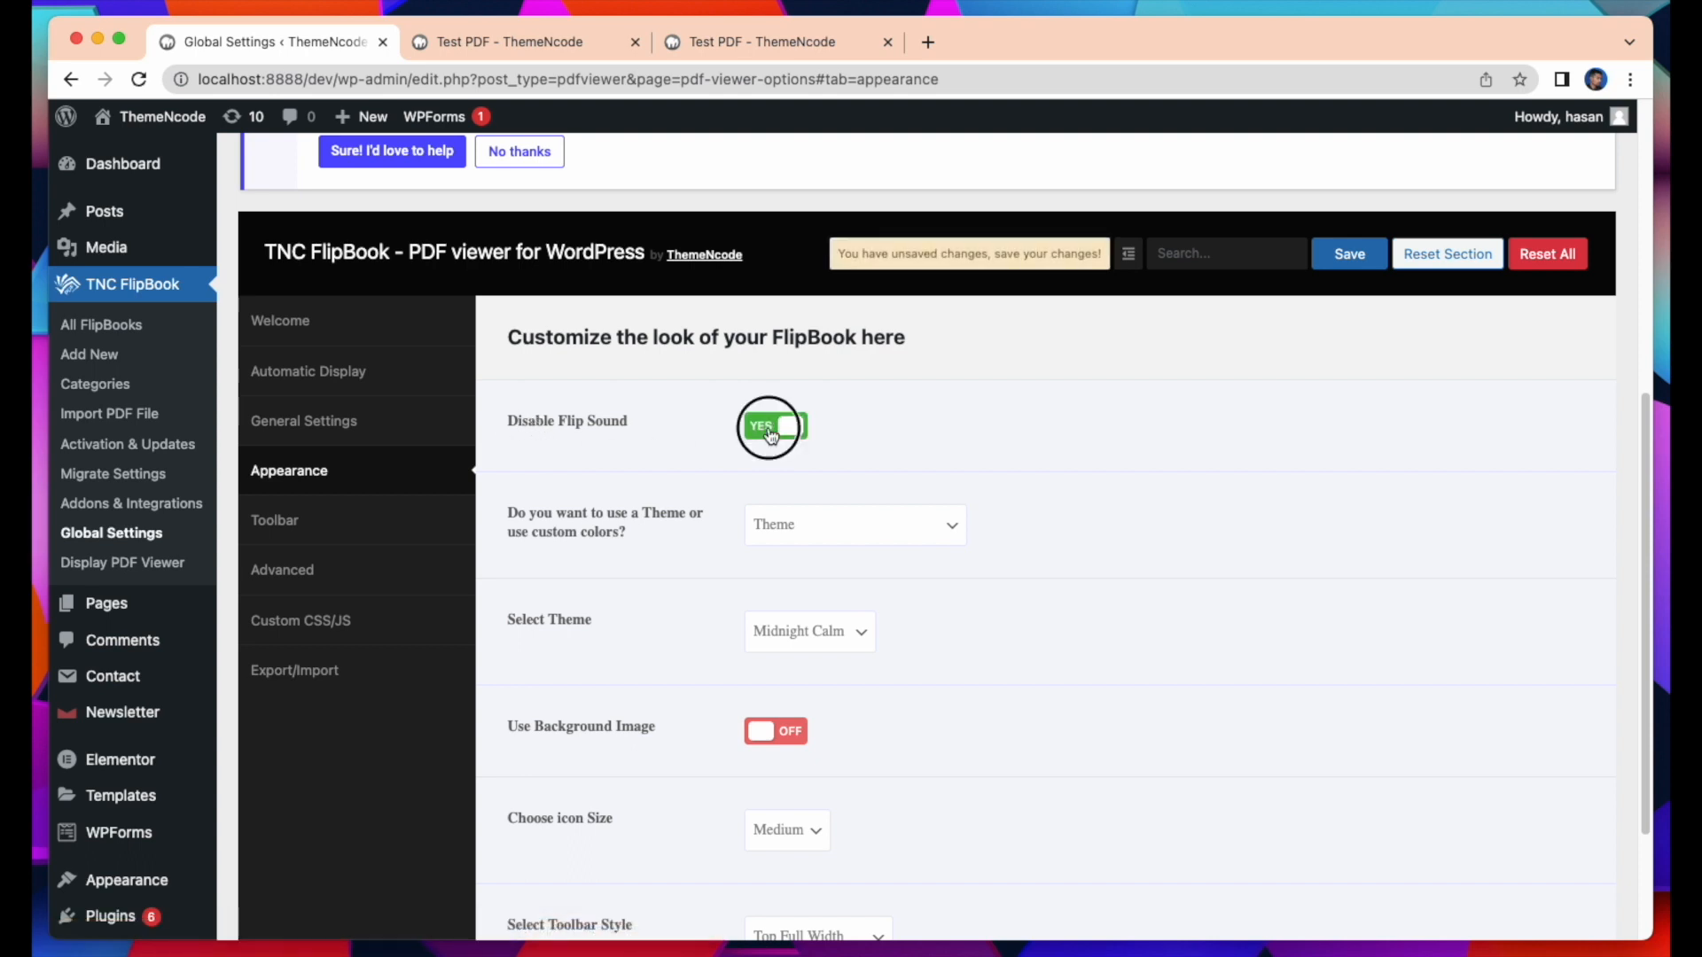
pyautogui.click(770, 429)
# - Review the theme or custom color choices and the available themes, keeping Theme and Midnight Calm selected
pyautogui.click(818, 524)
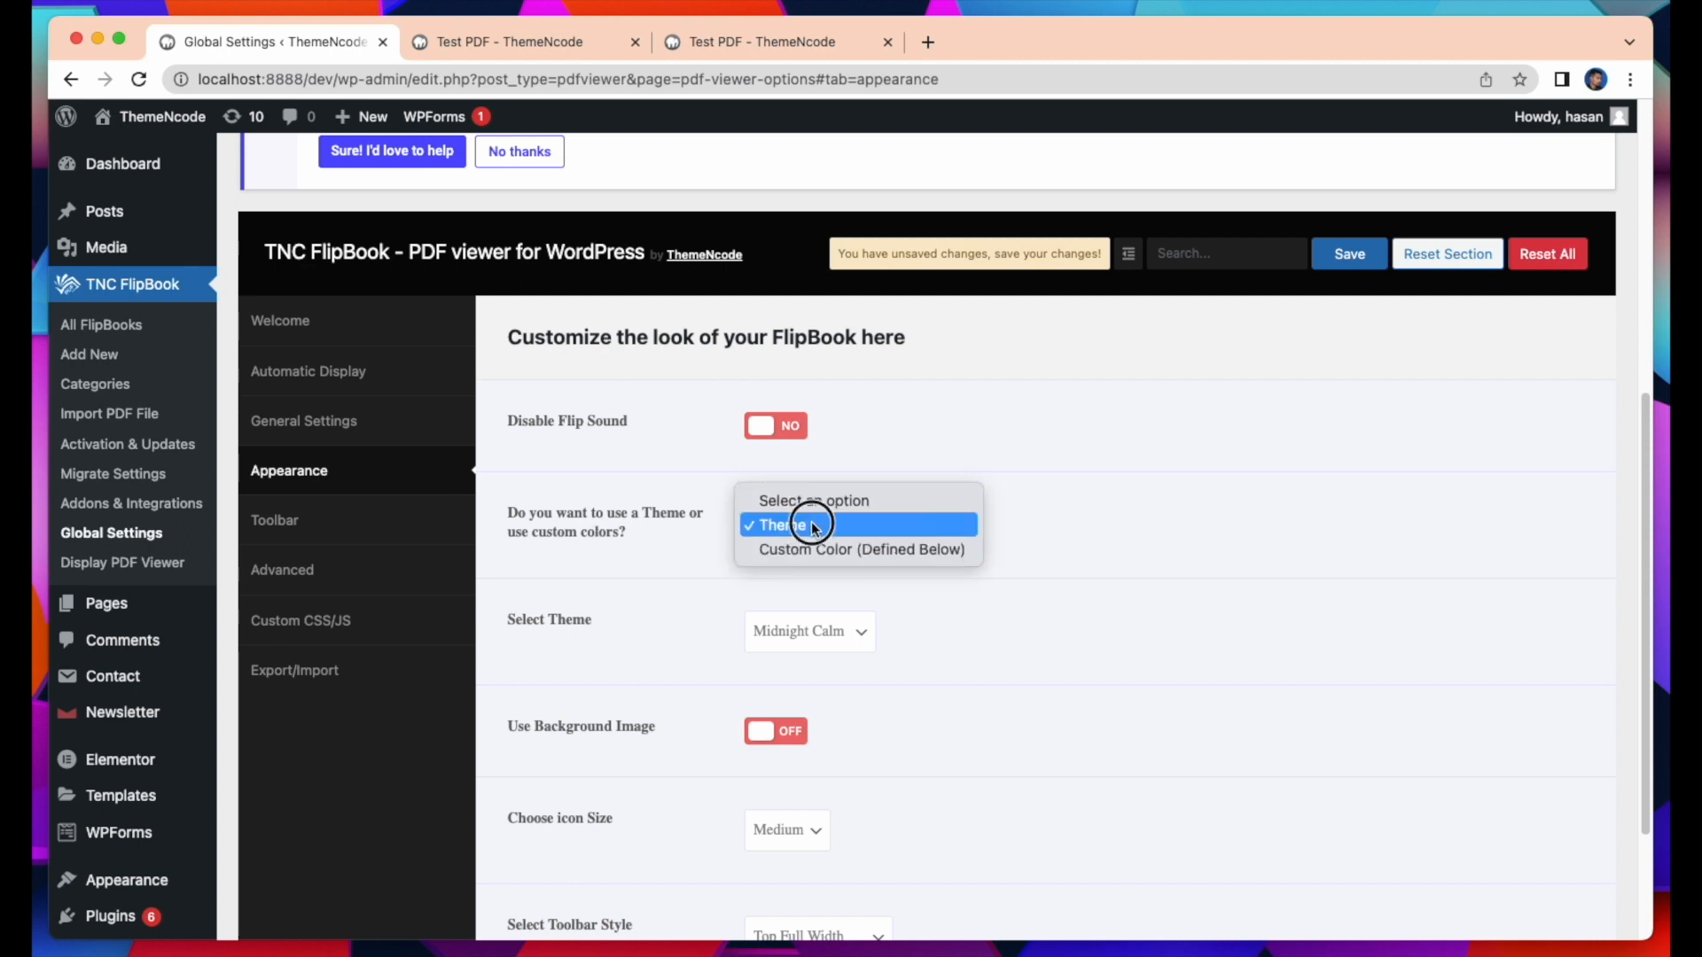
pyautogui.click(811, 525)
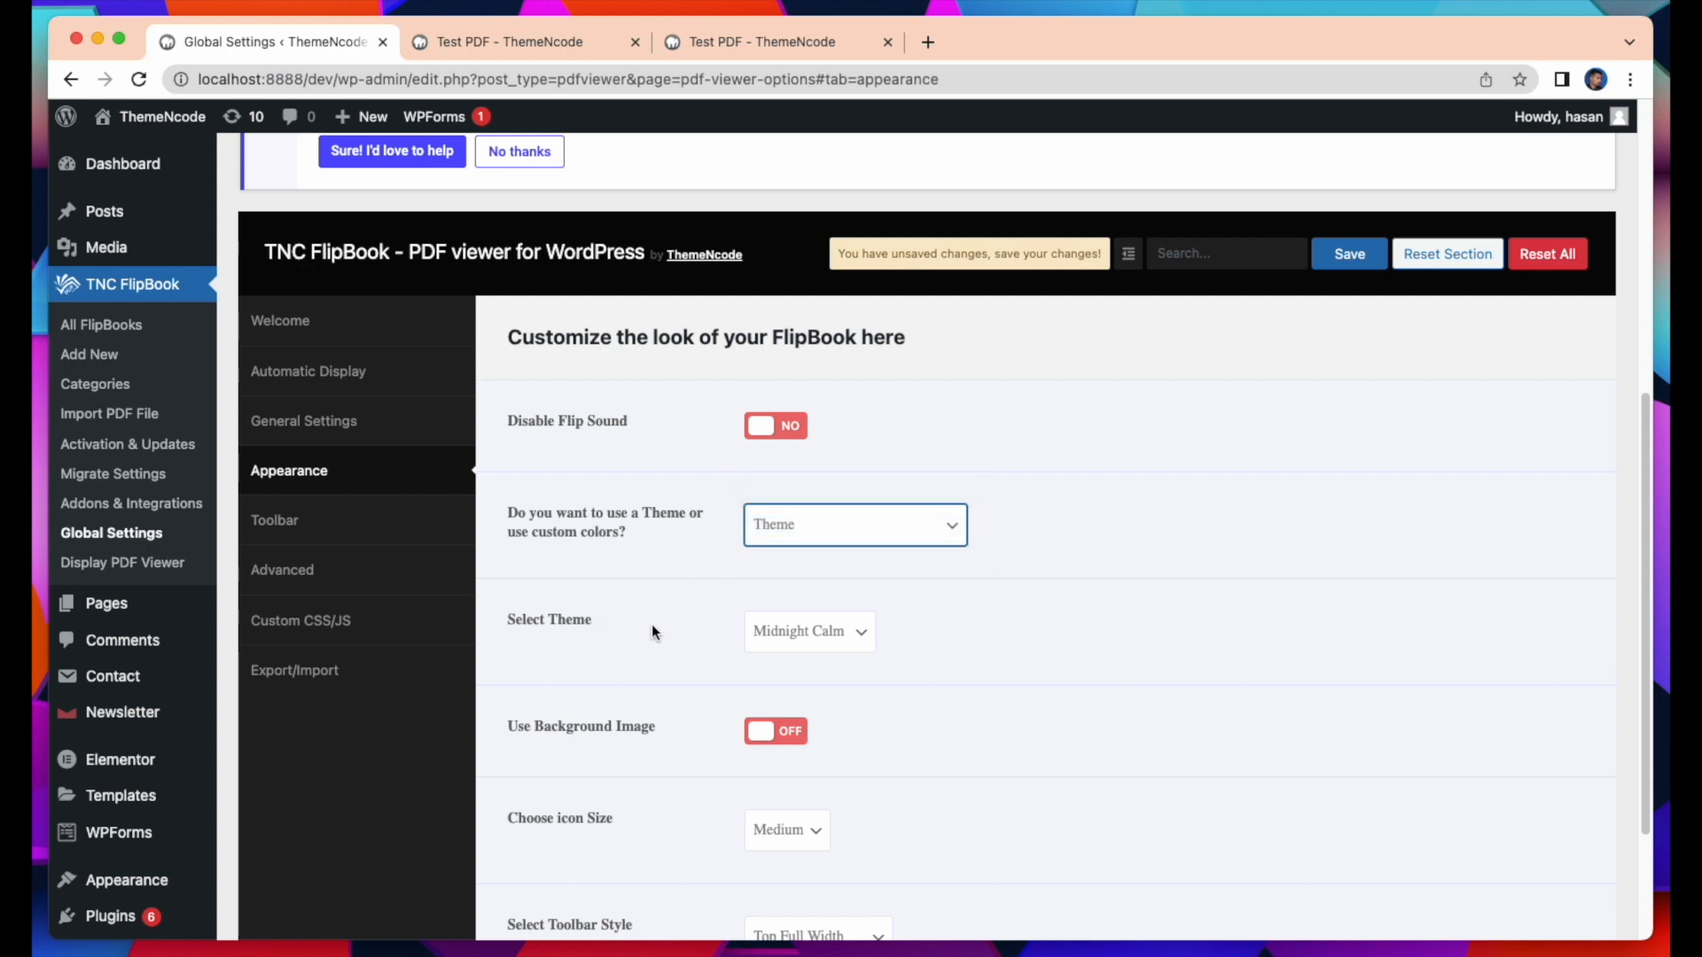
pyautogui.click(843, 631)
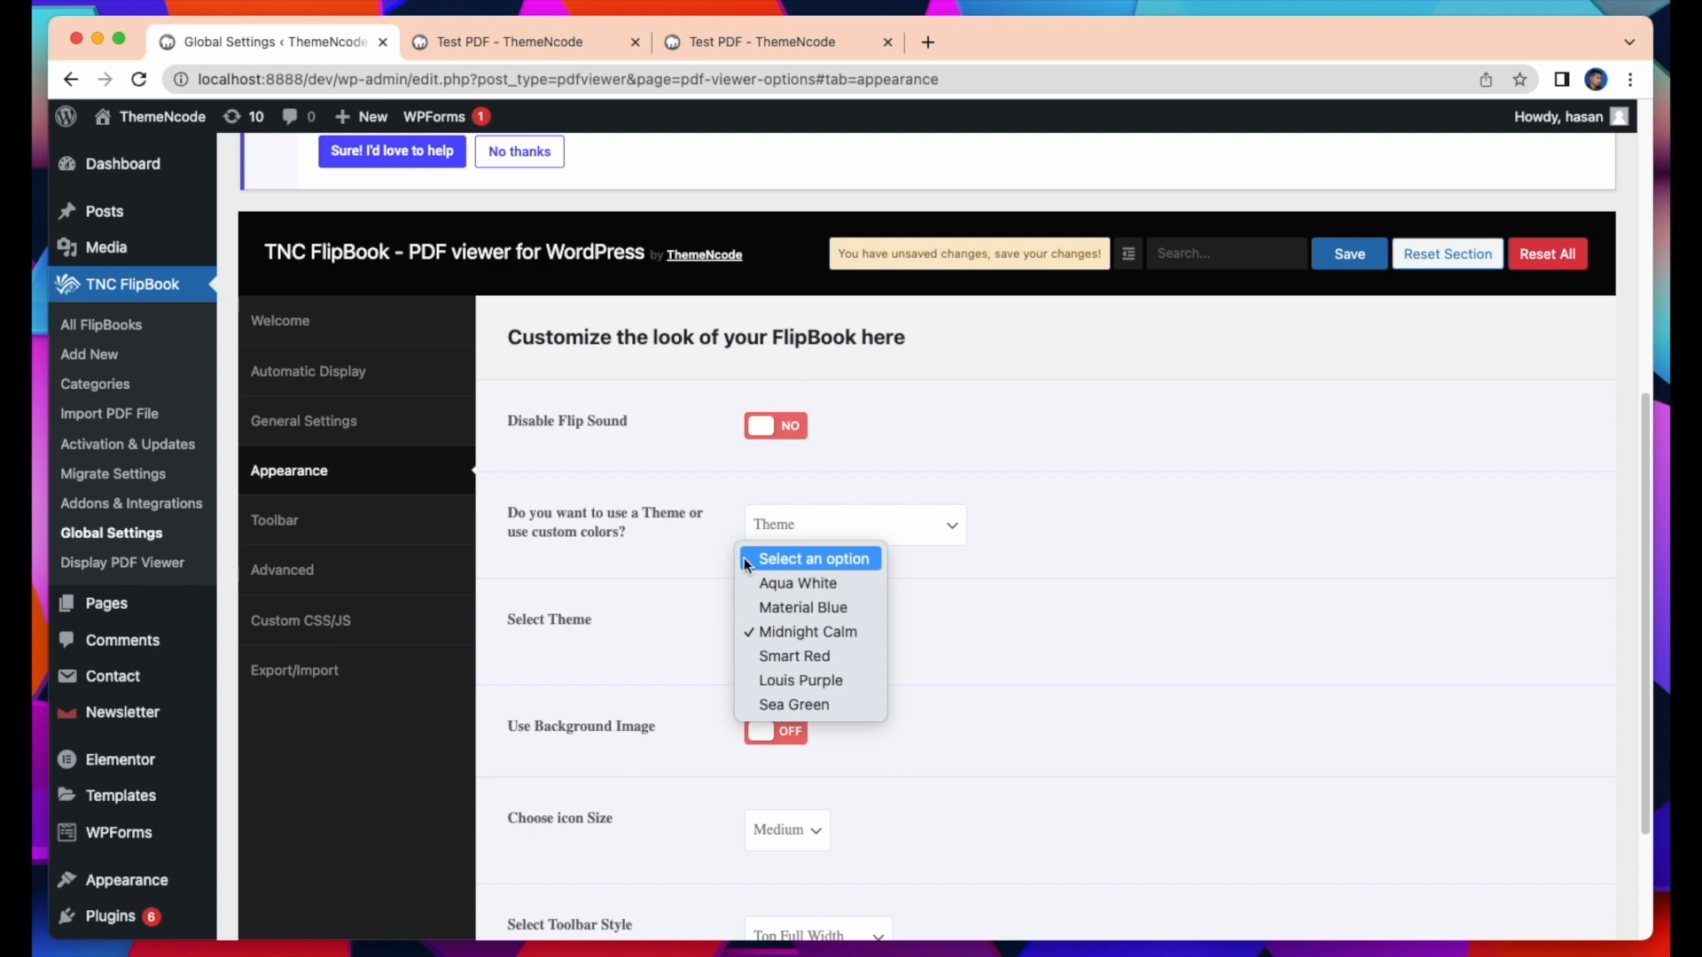
pyautogui.click(762, 631)
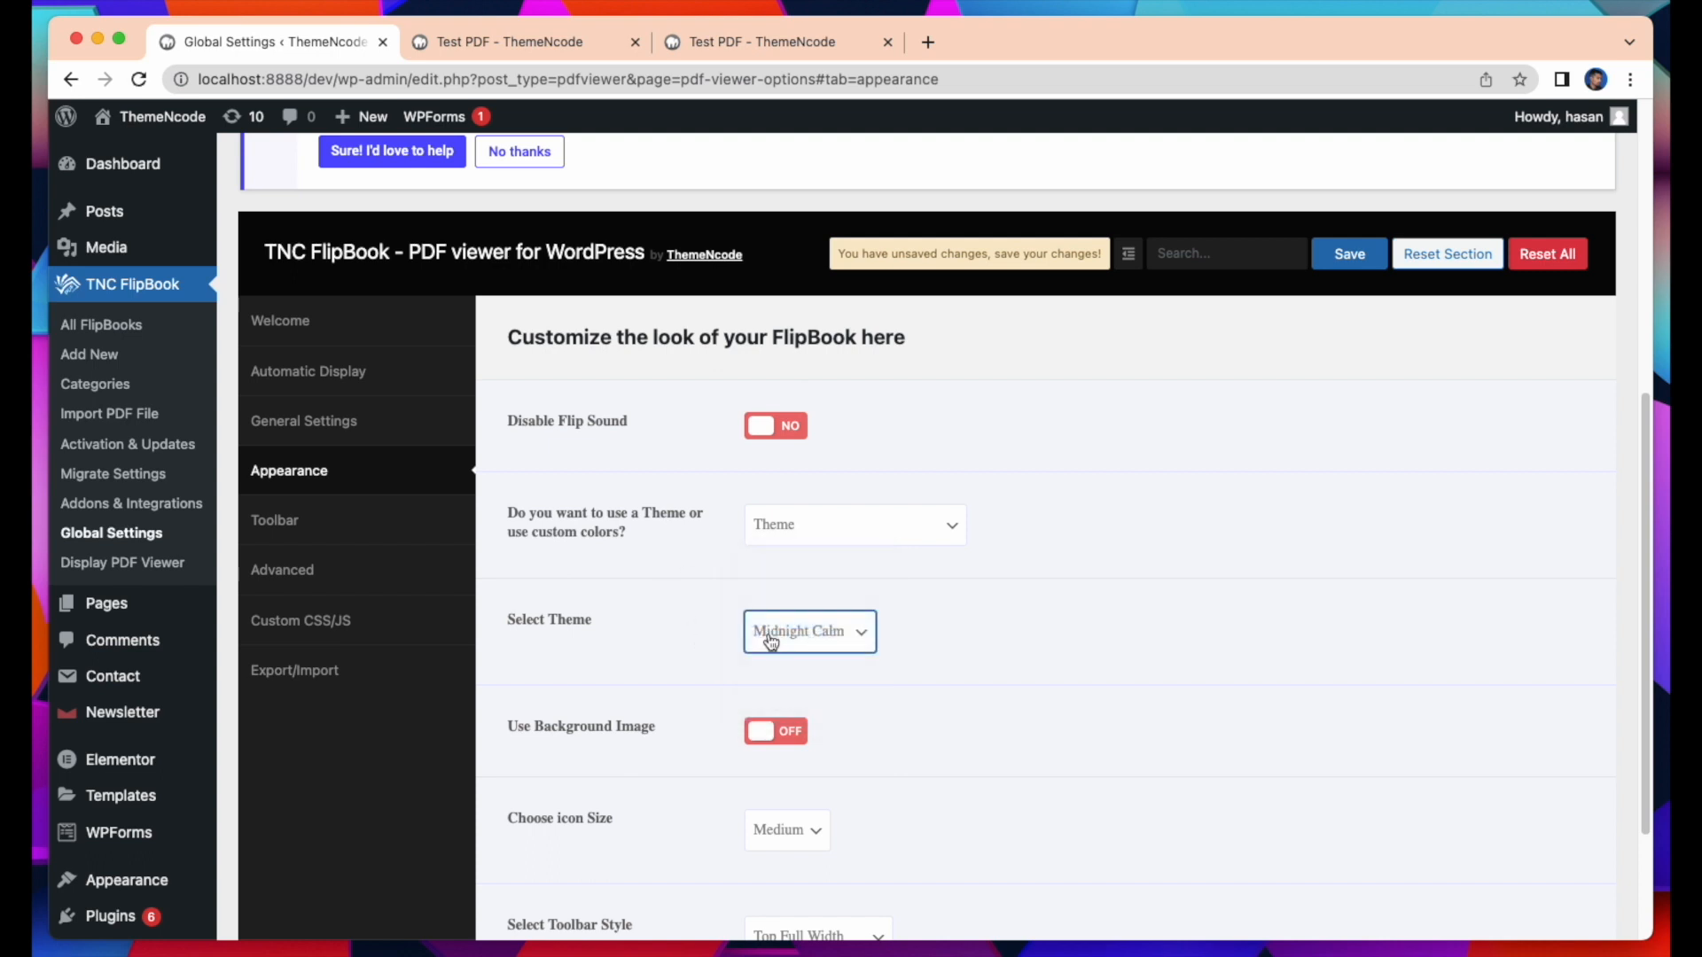
# - Try the Use Background Image option by switching it on and back off
pyautogui.scroll(-1, 756, 657)
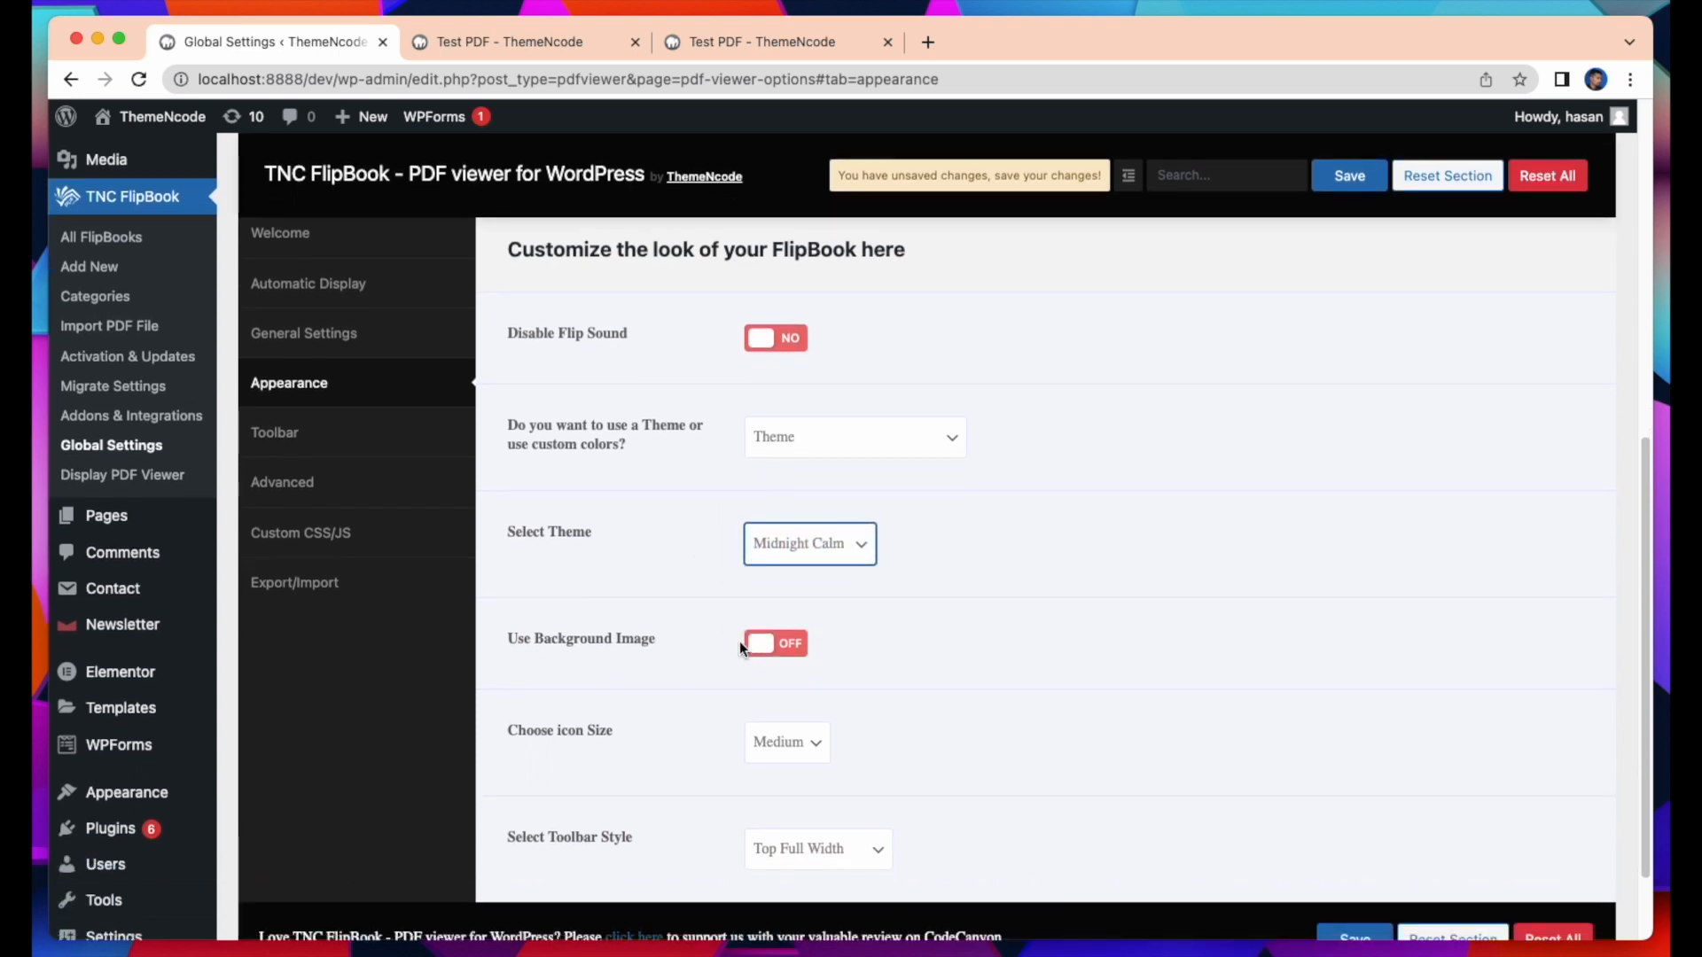
pyautogui.click(773, 652)
pyautogui.click(773, 653)
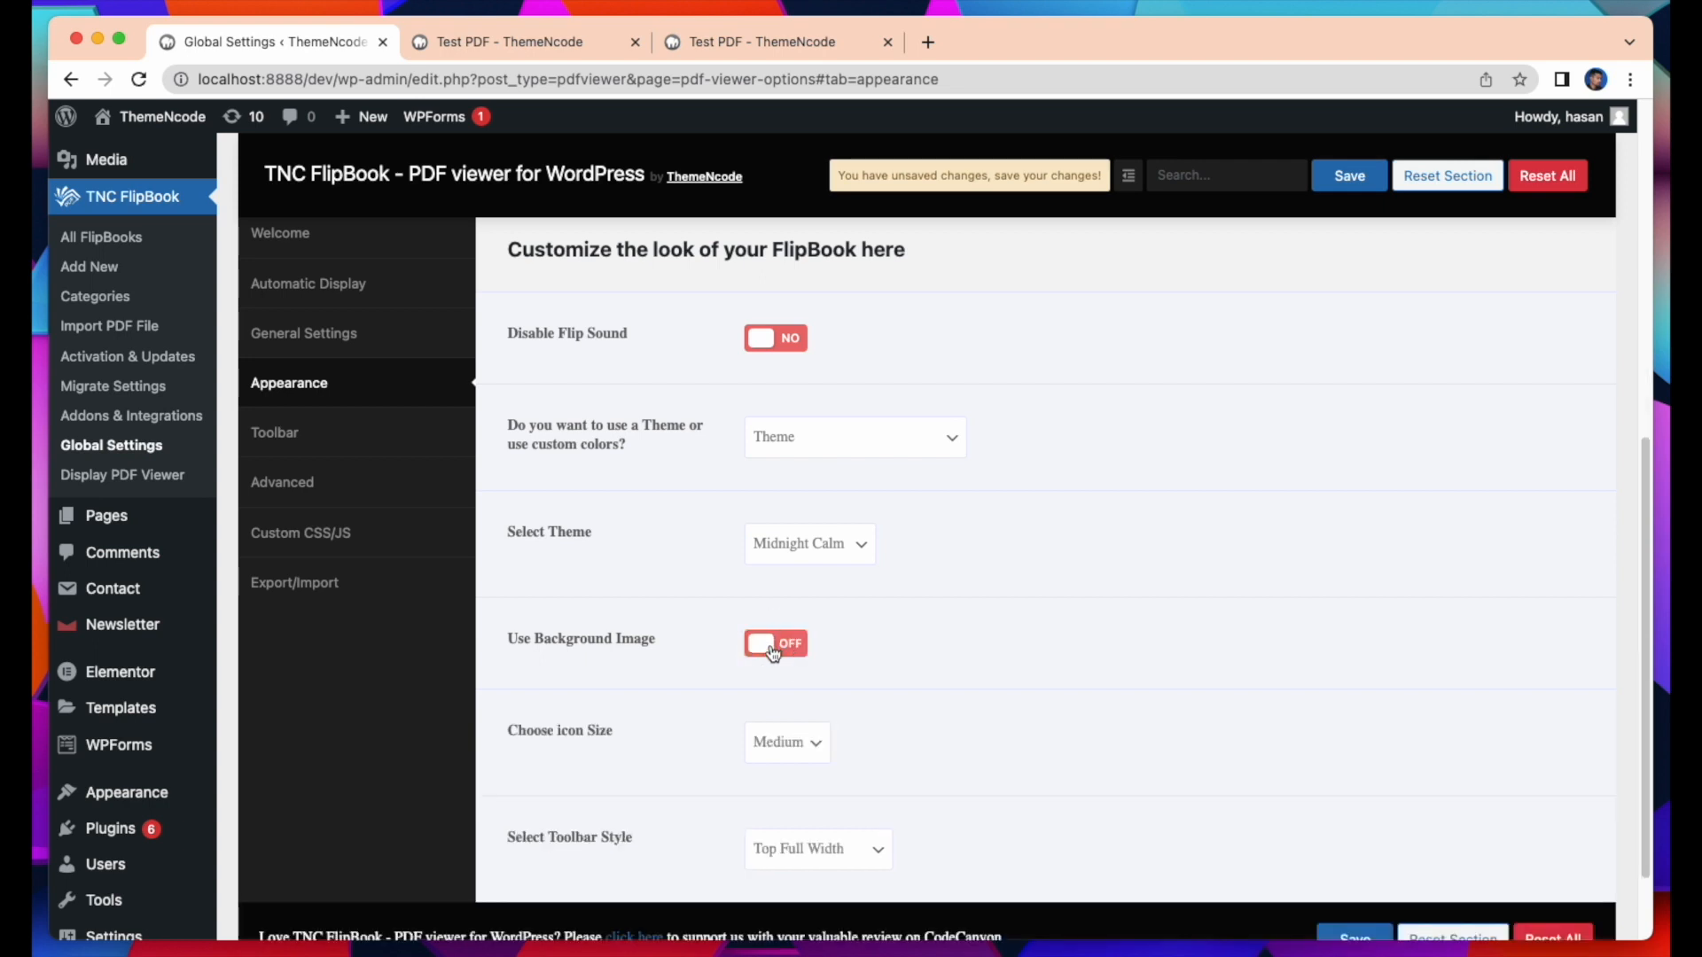
# - Review the choices for the icon size and the toolbar style without changing either option
pyautogui.scroll(-2, 772, 654)
pyautogui.click(809, 642)
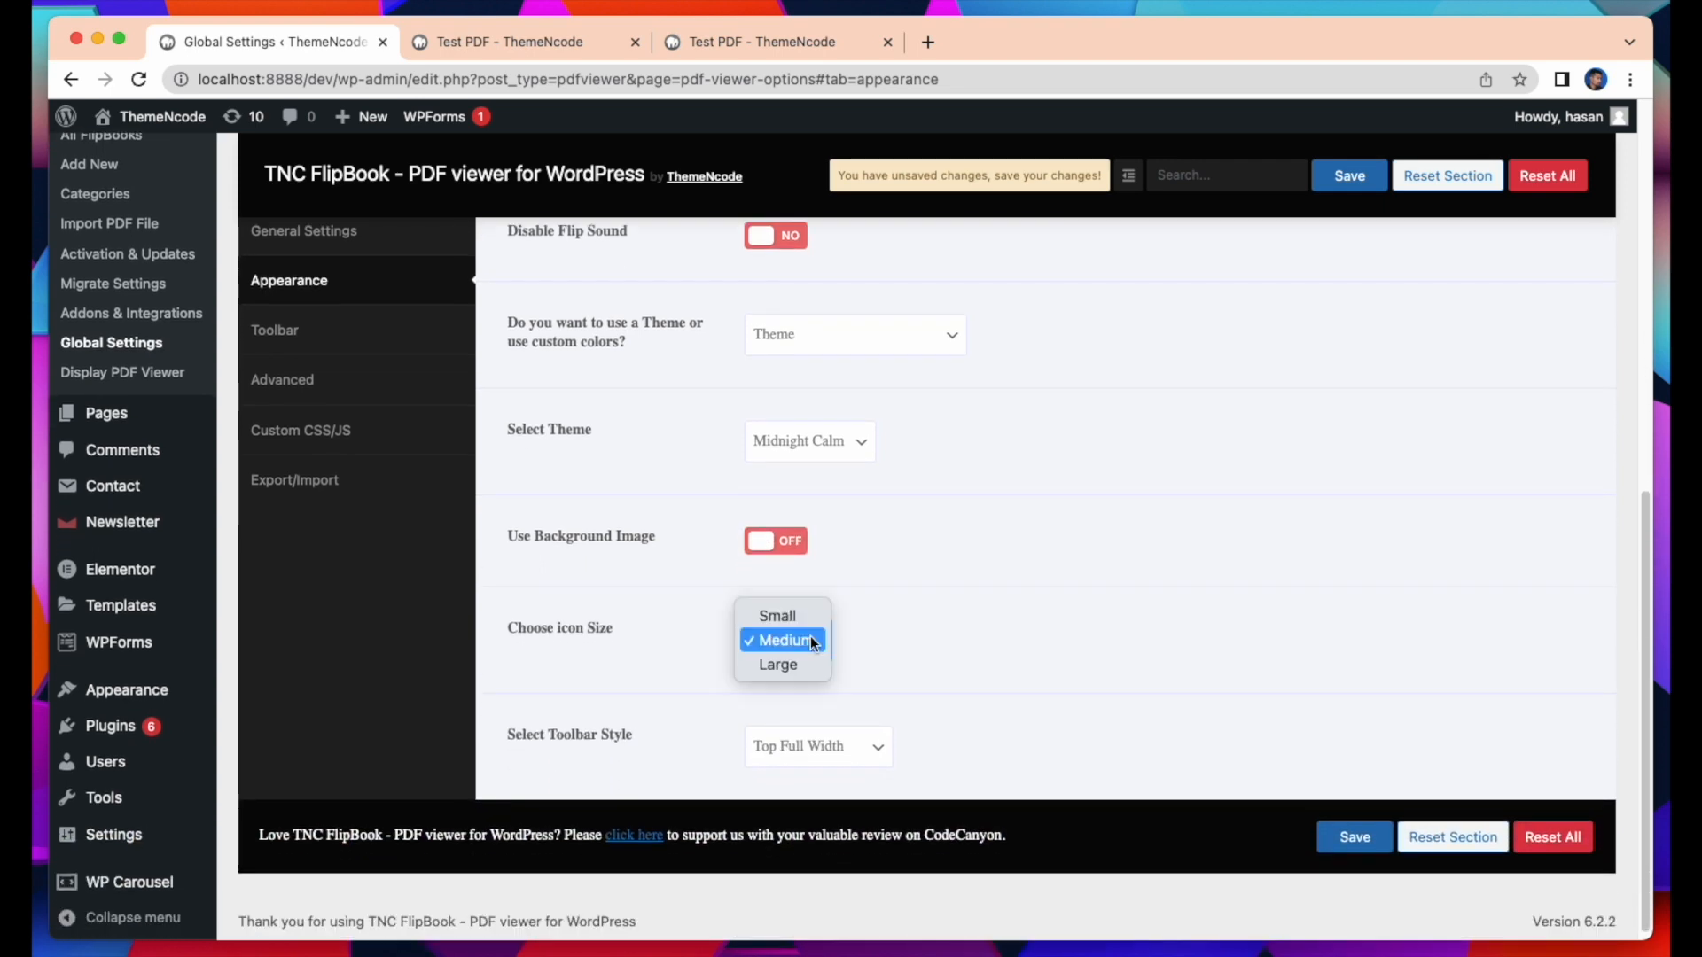
pyautogui.click(667, 738)
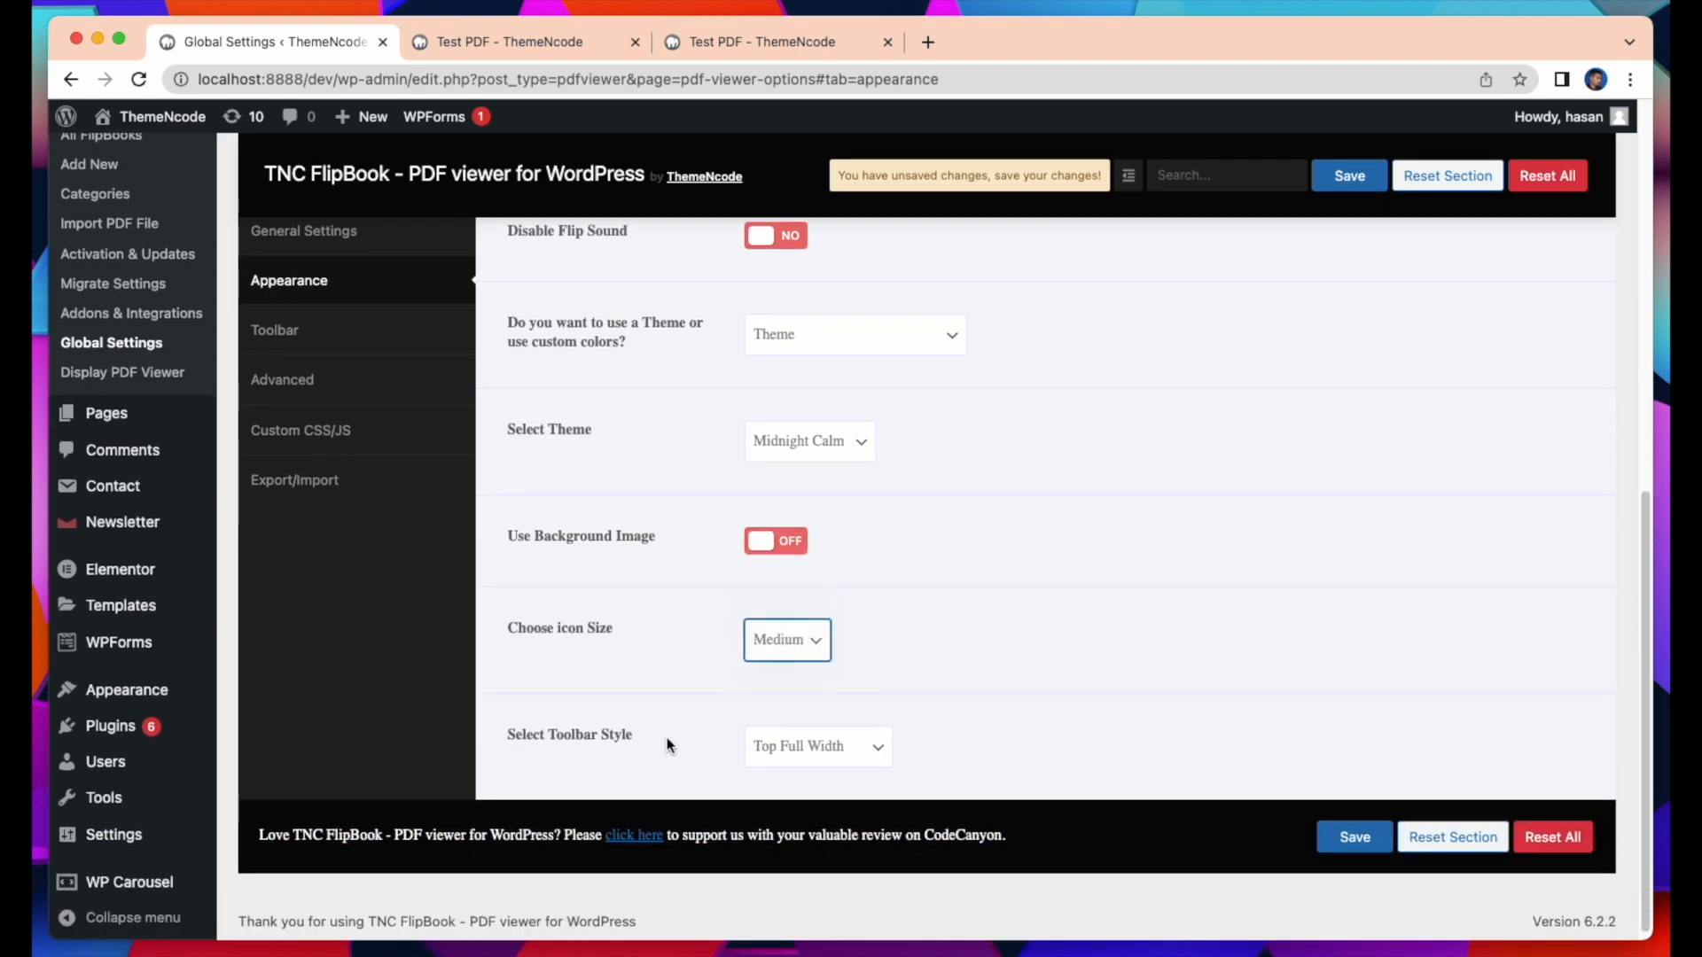
pyautogui.click(875, 749)
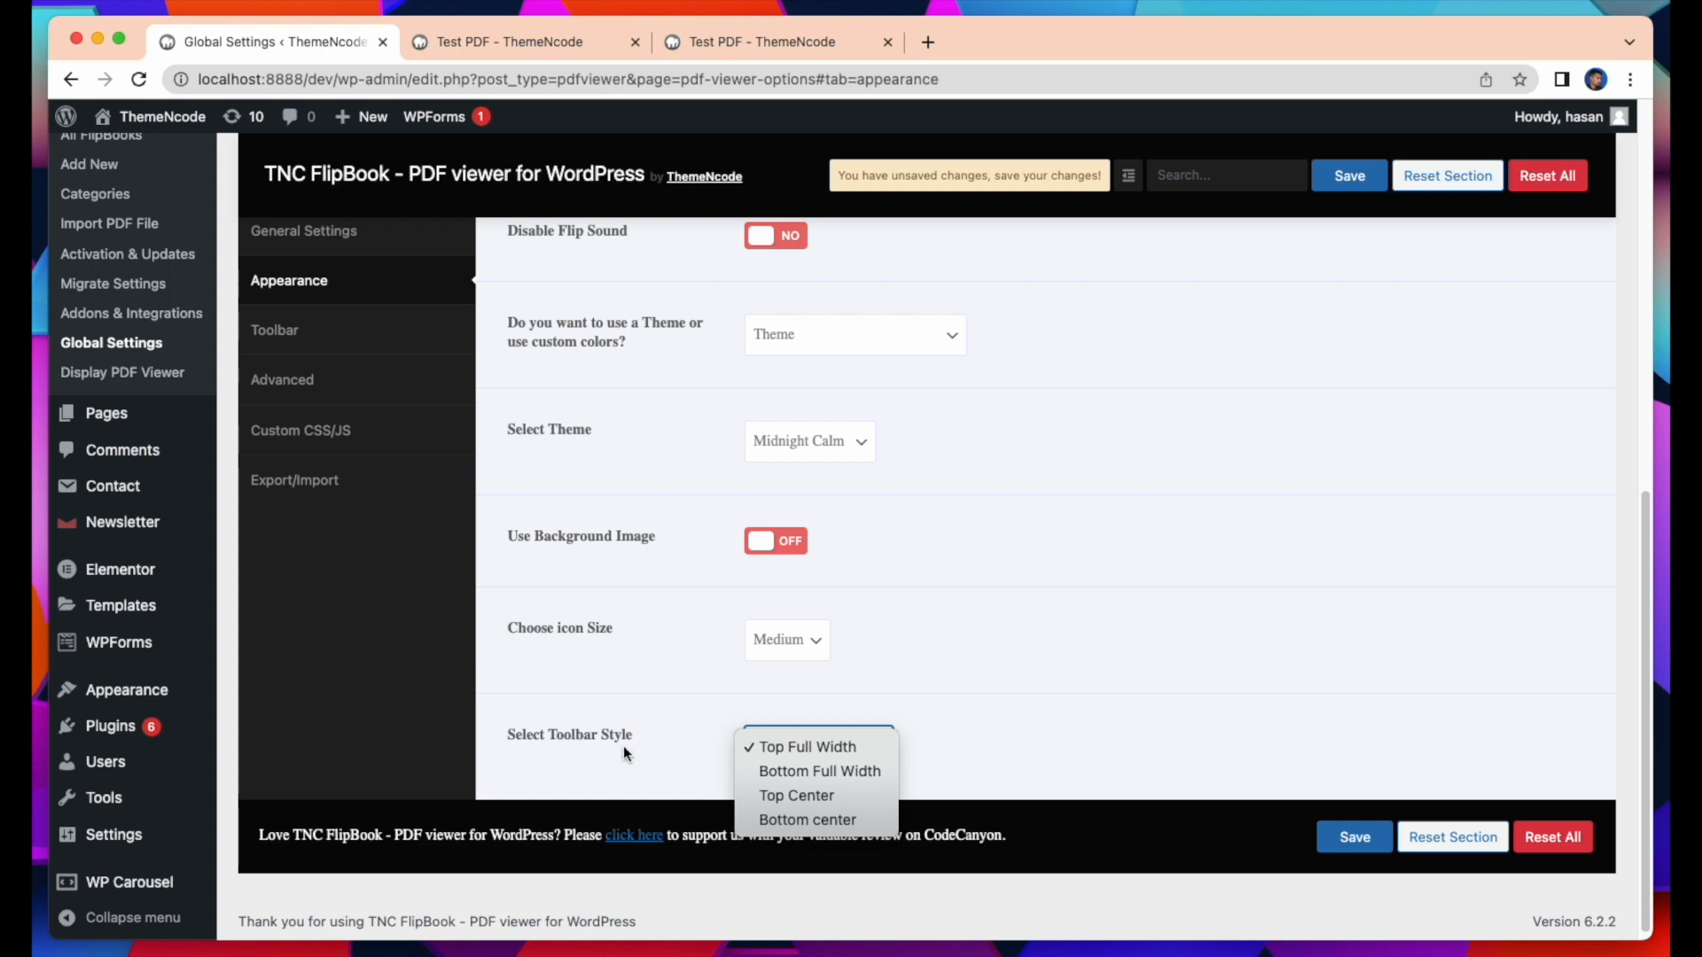
pyautogui.press('Escape')
# - Open the Toolbar settings and review the Default Scroll and Default Spread options under Toolbar Global Defaults
pyautogui.click(284, 332)
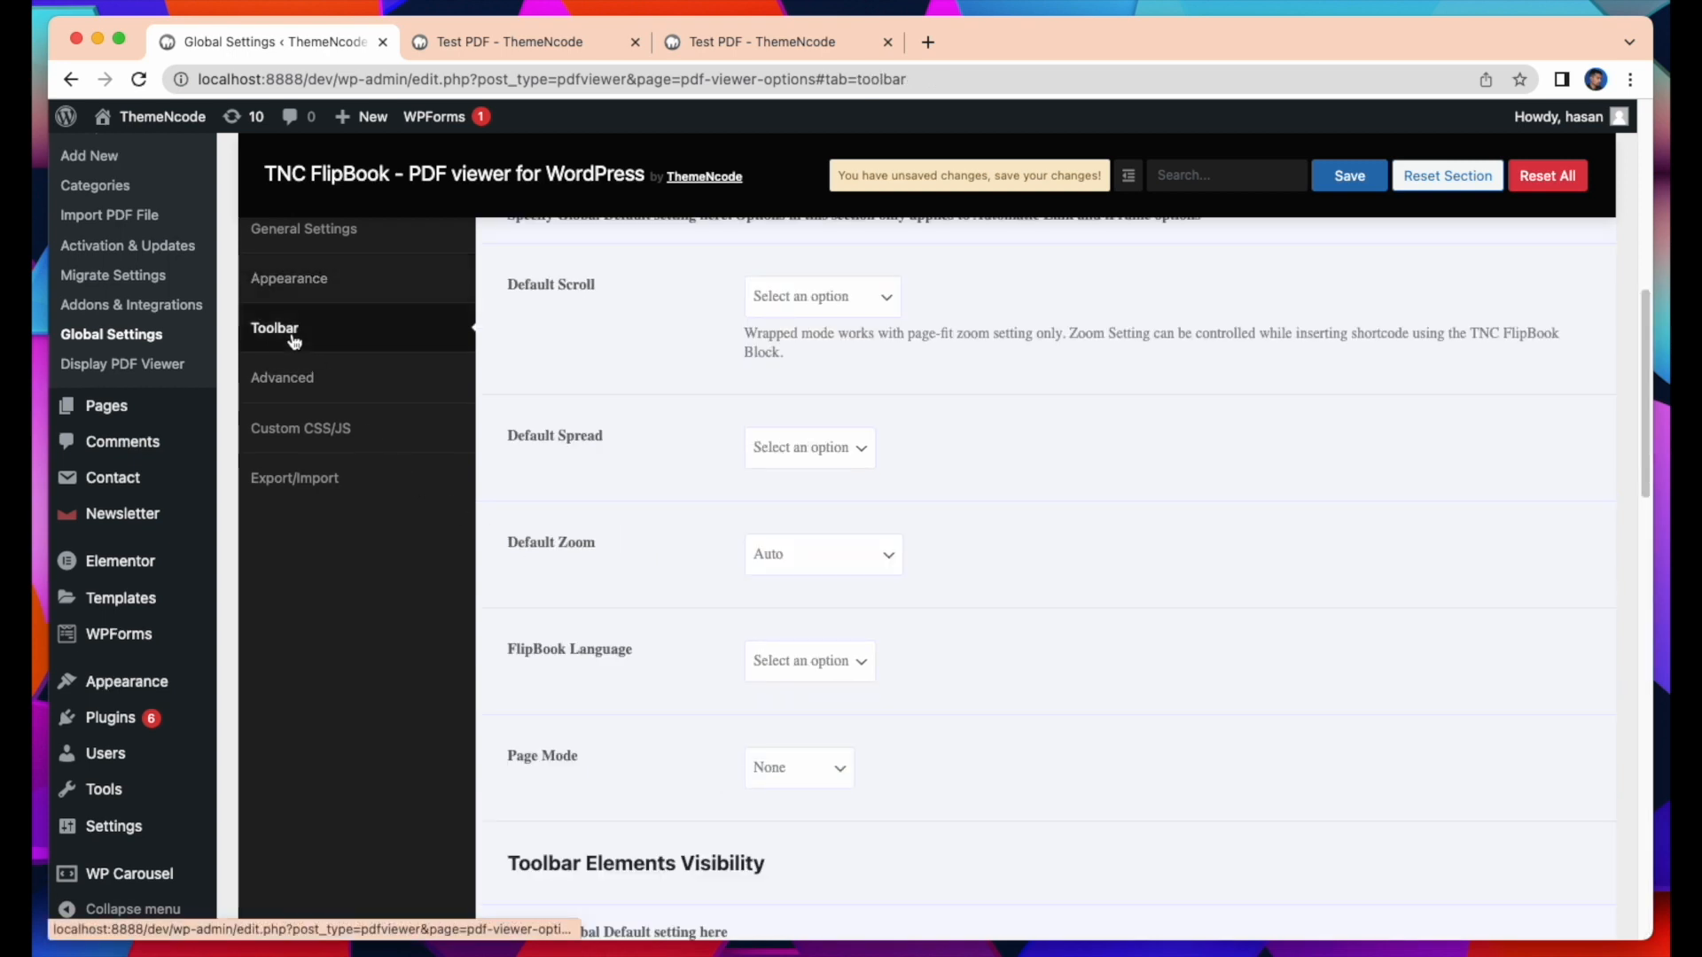
pyautogui.scroll(1, 1073, 592)
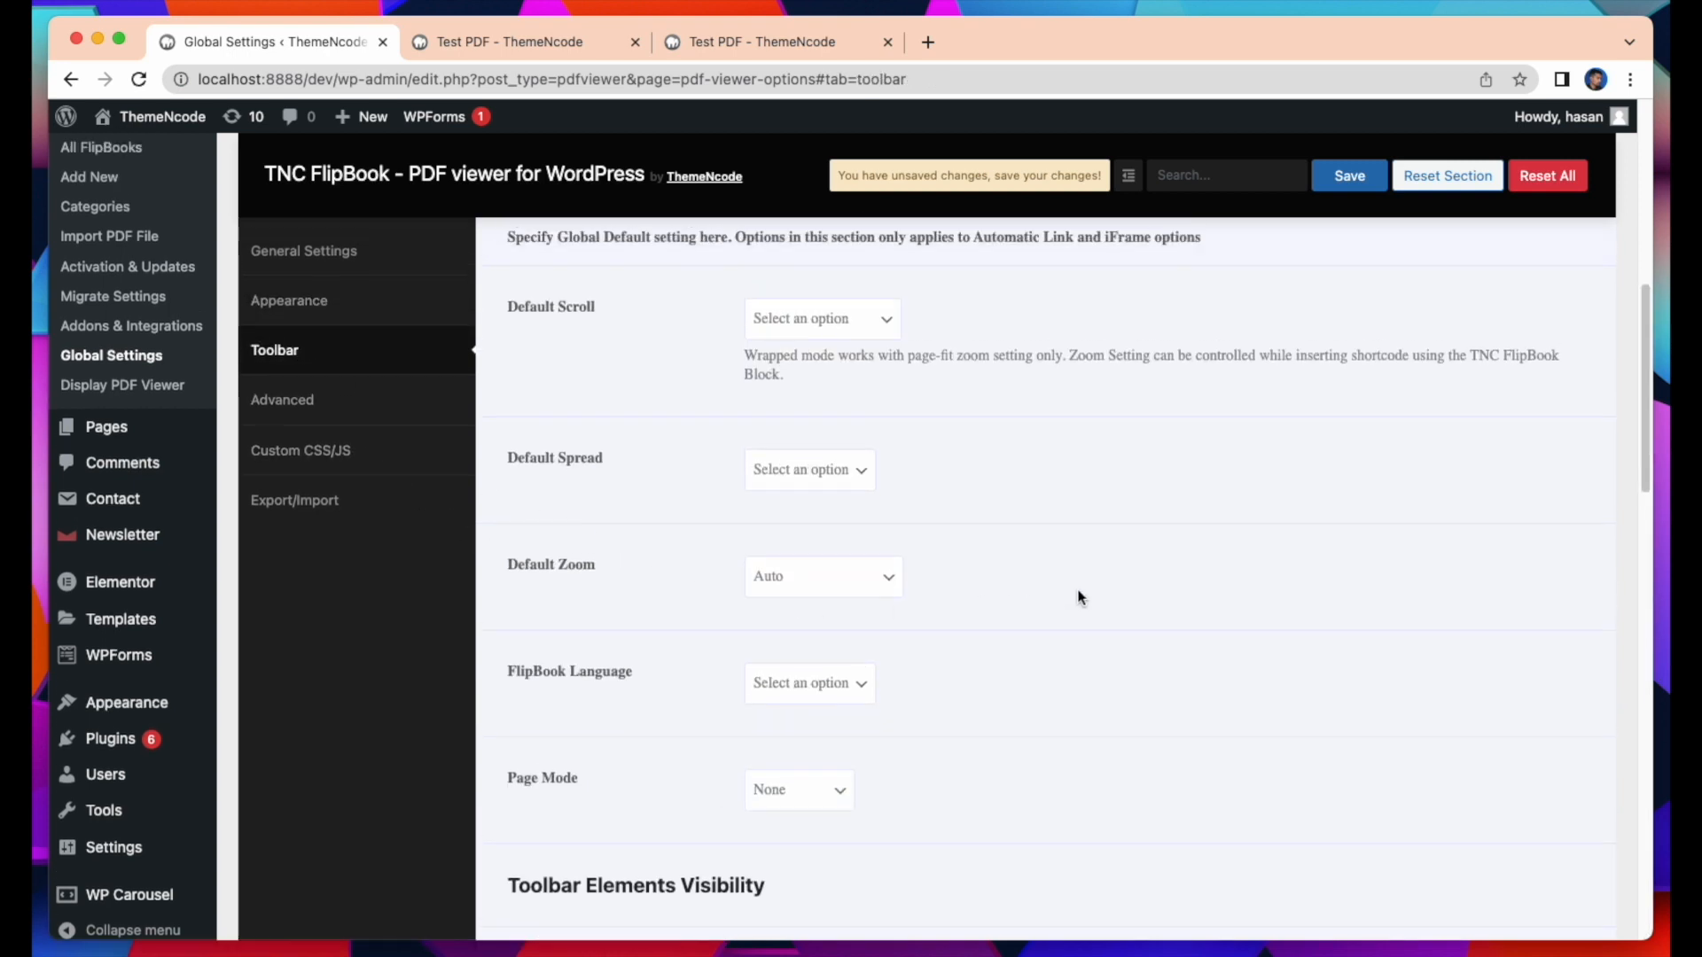
pyautogui.scroll(5, 1080, 596)
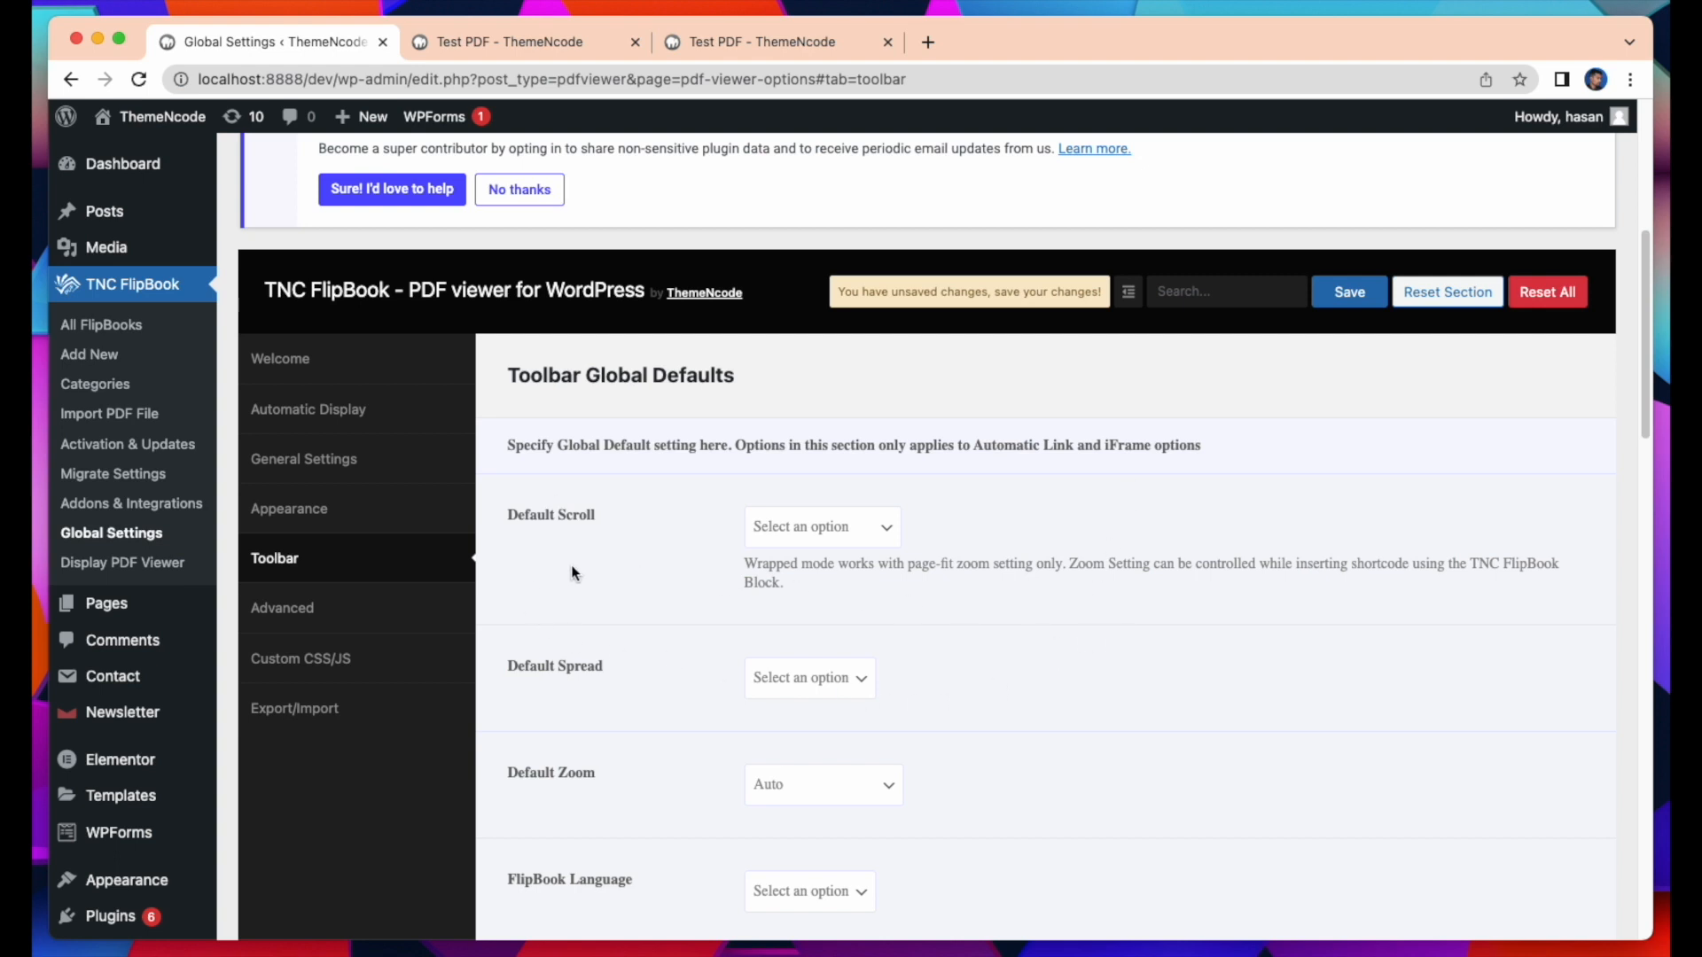
pyautogui.click(872, 529)
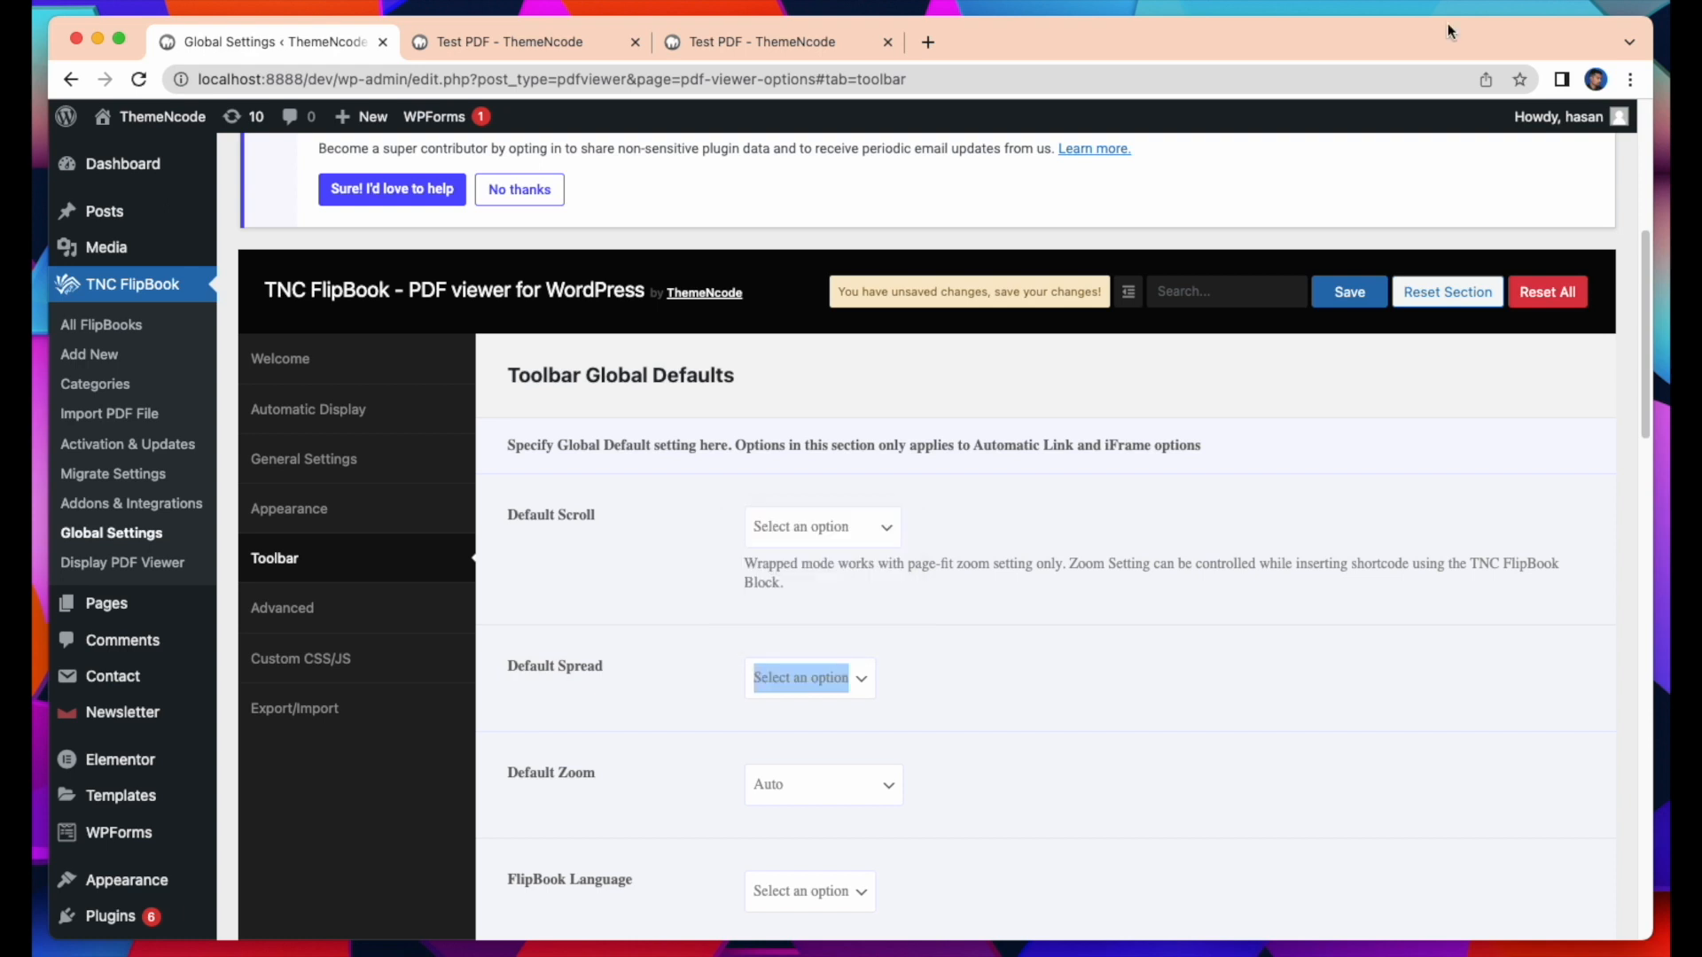
pyautogui.click(993, 700)
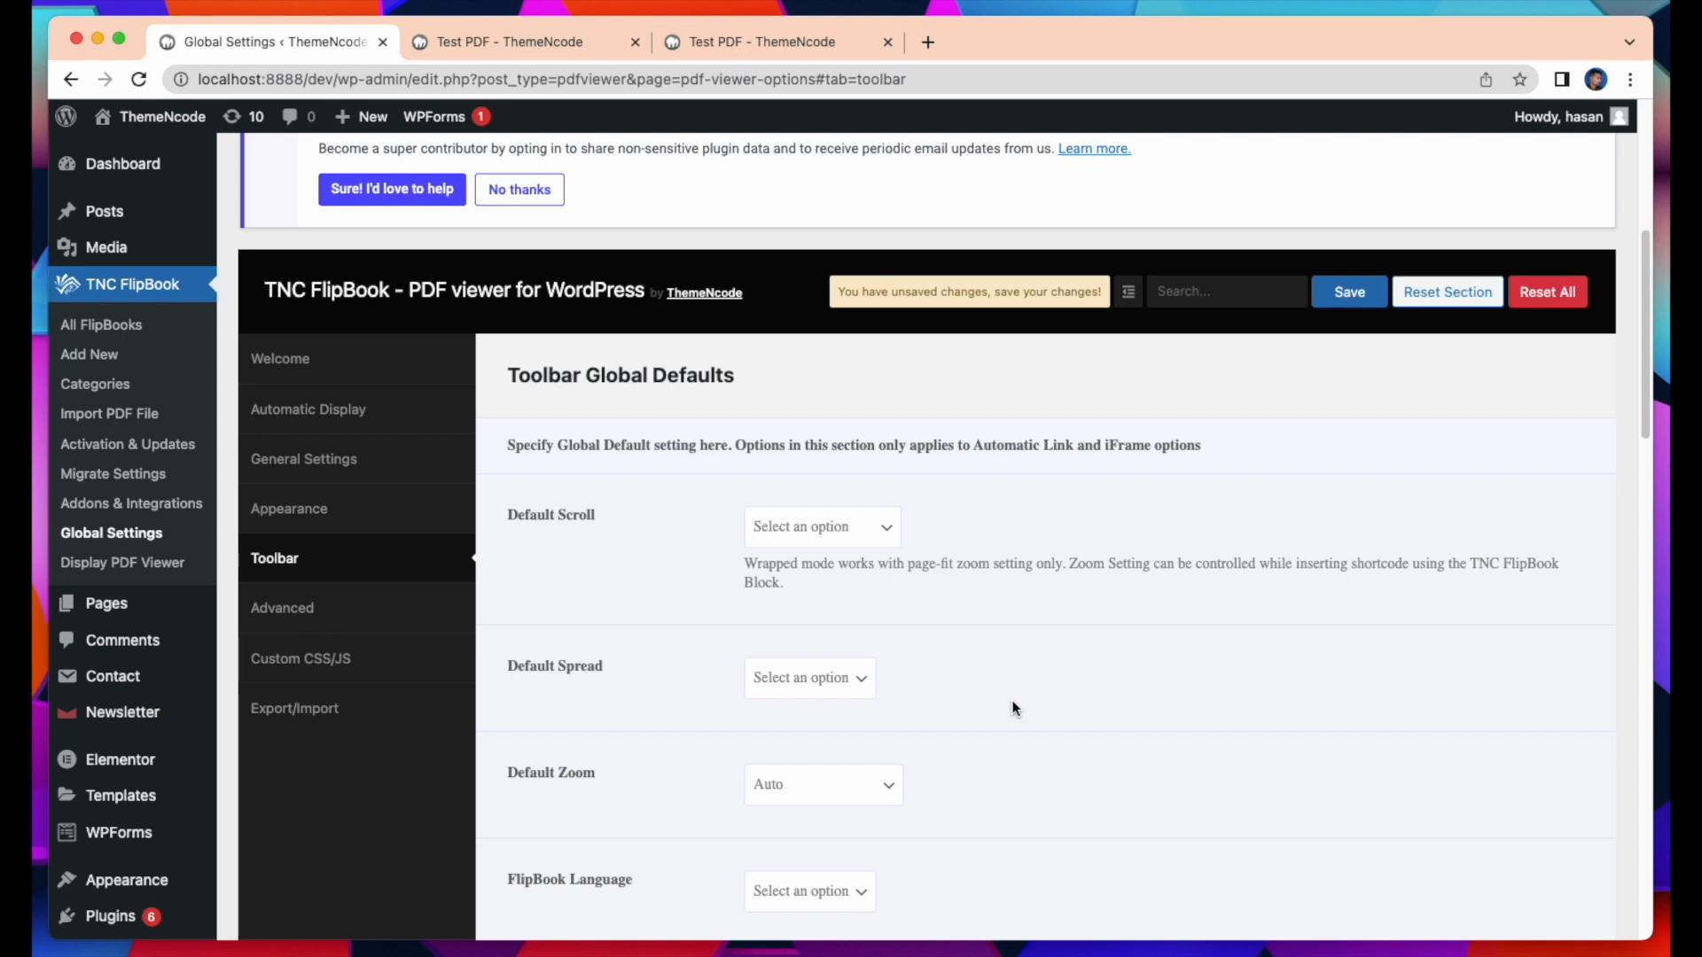
pyautogui.scroll(-3, 1014, 709)
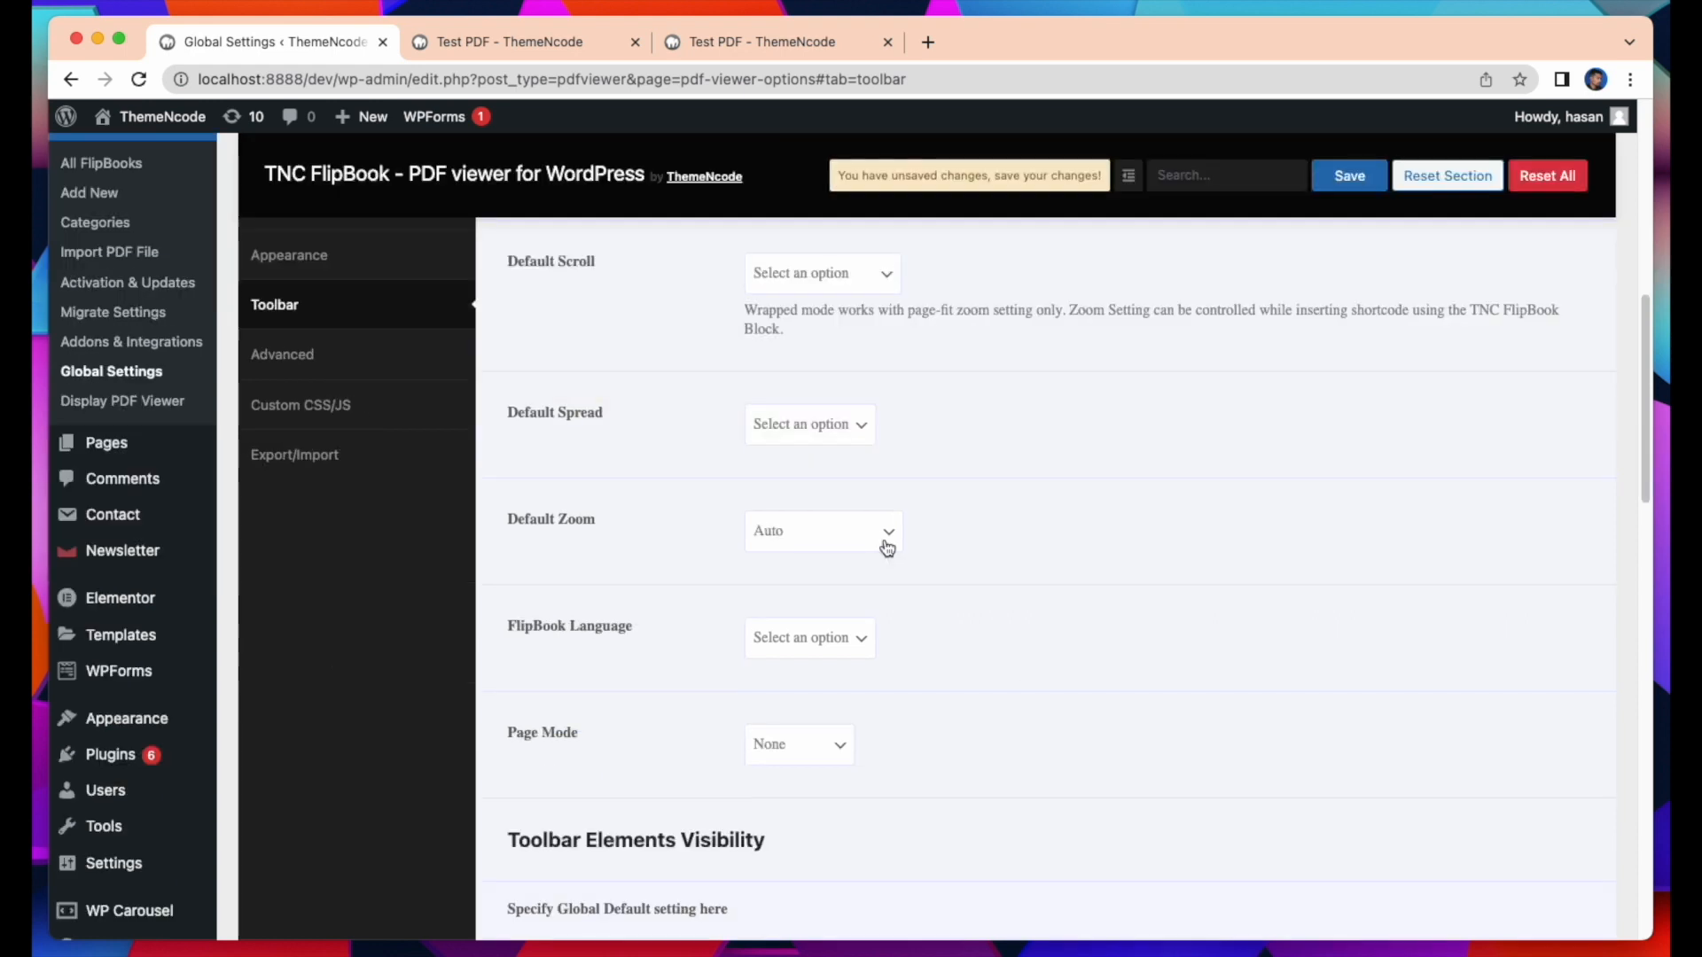
pyautogui.click(855, 415)
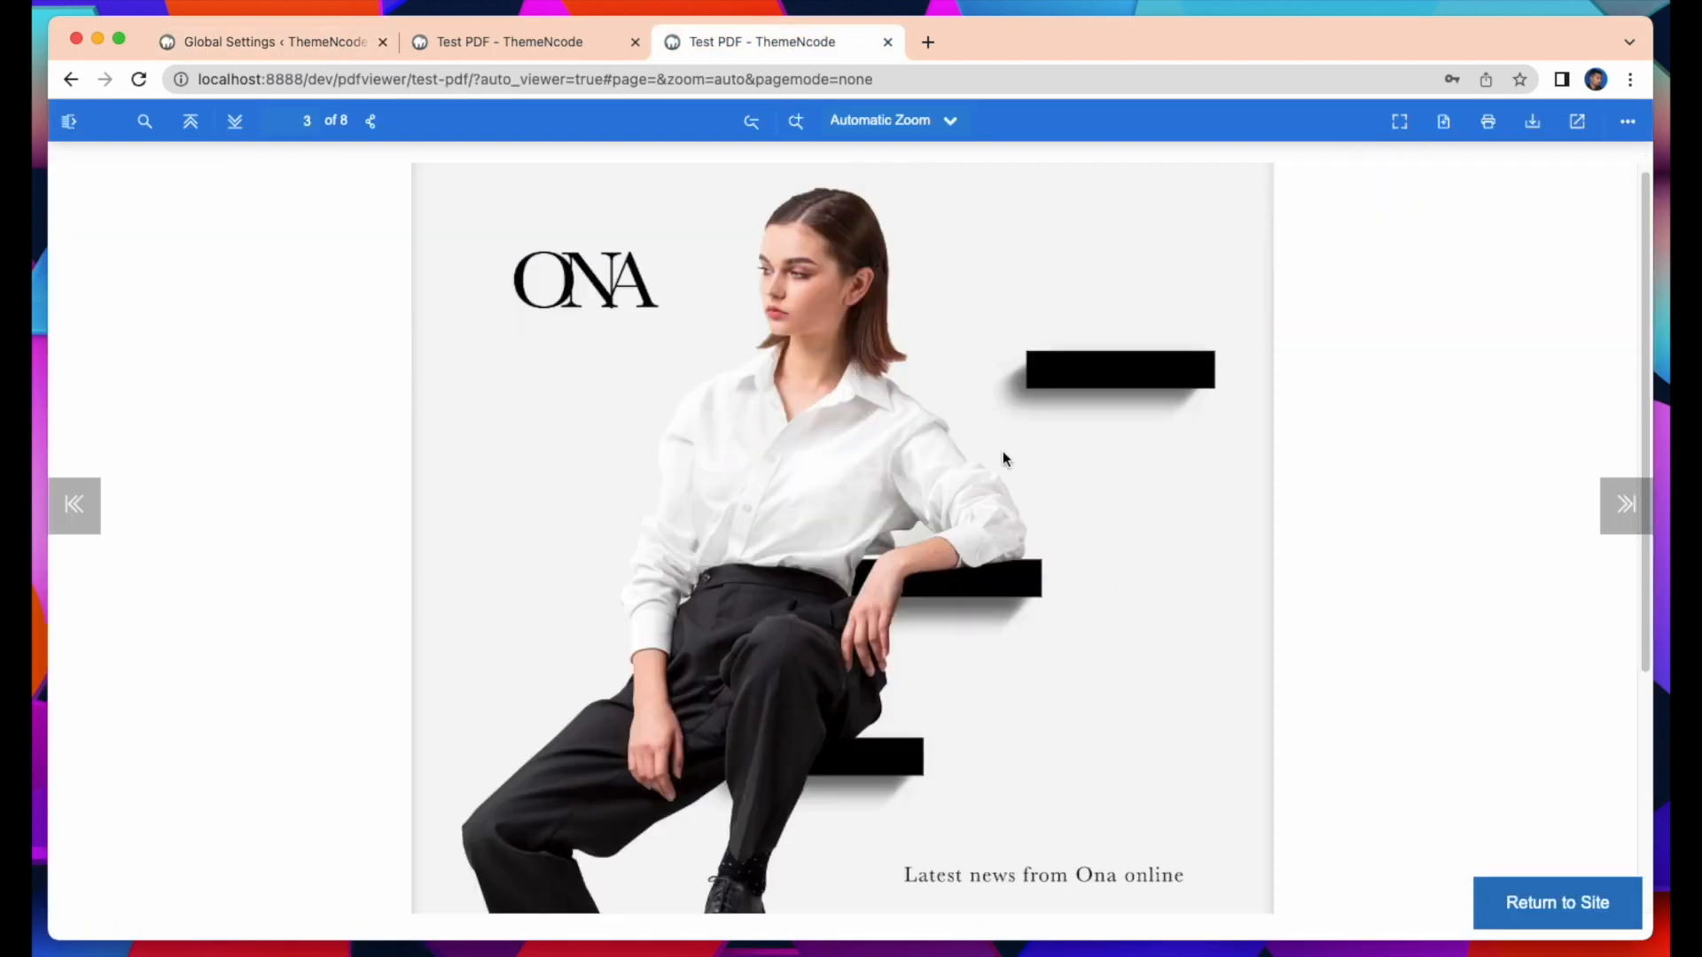
# - Switch the Test PDF flipbook to a two-page spread, page through it, and return to the Global Settings
pyautogui.click(1251, 184)
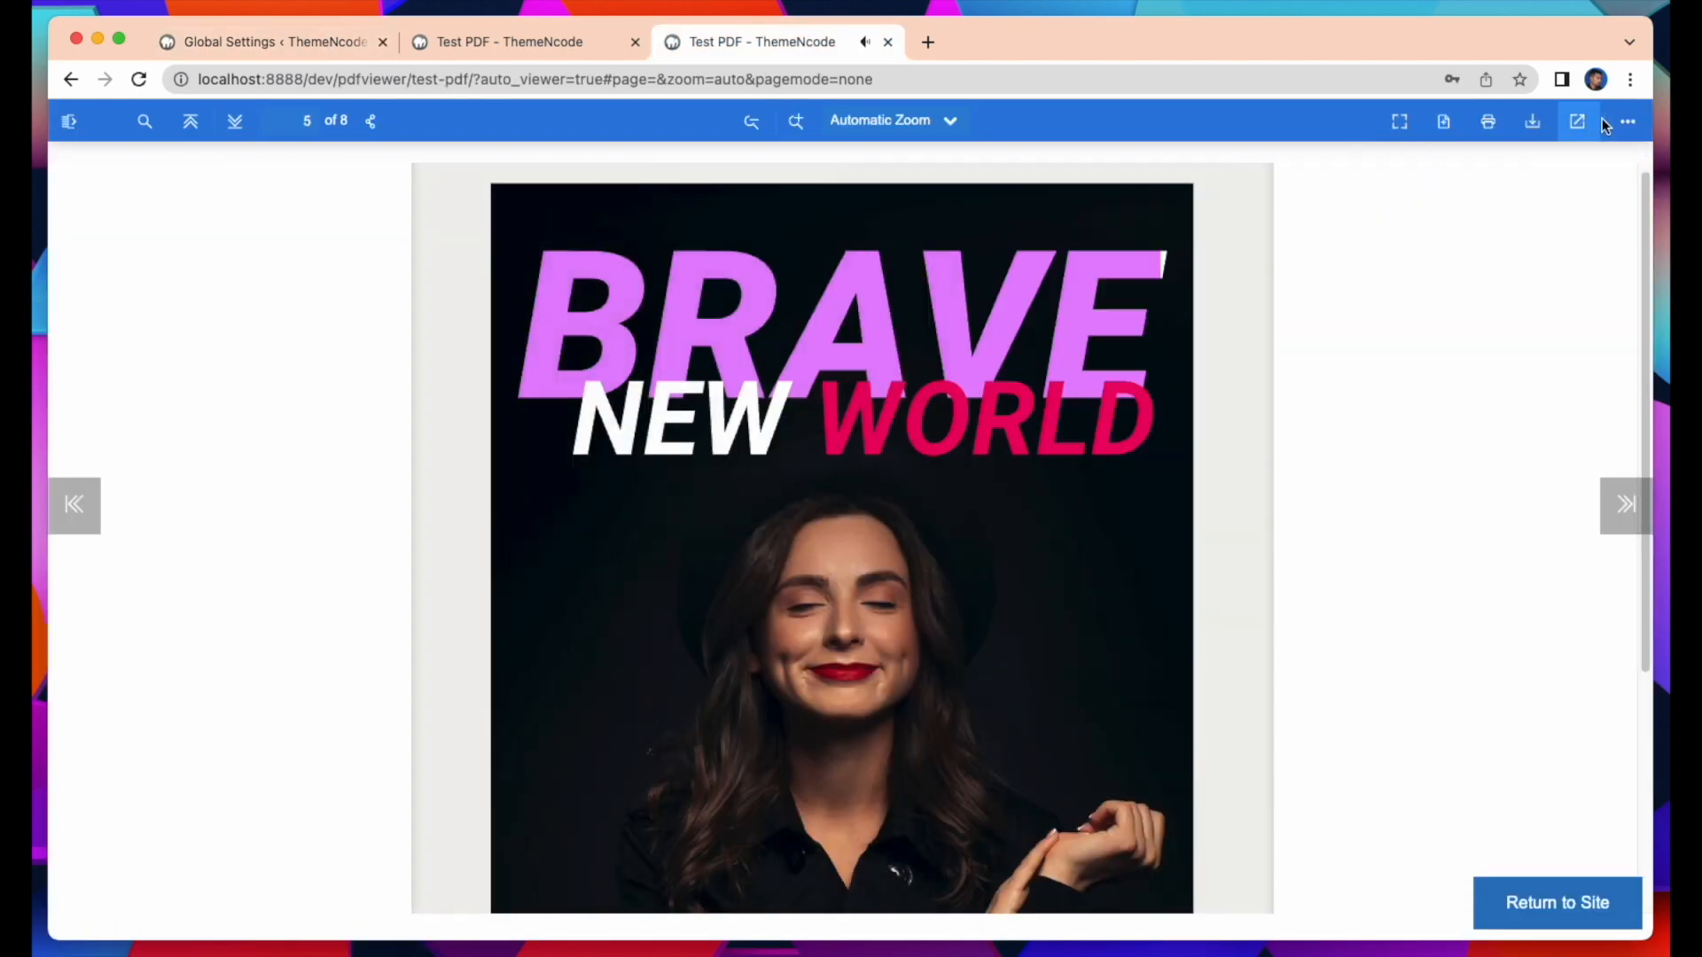
pyautogui.click(1625, 121)
pyautogui.click(1512, 668)
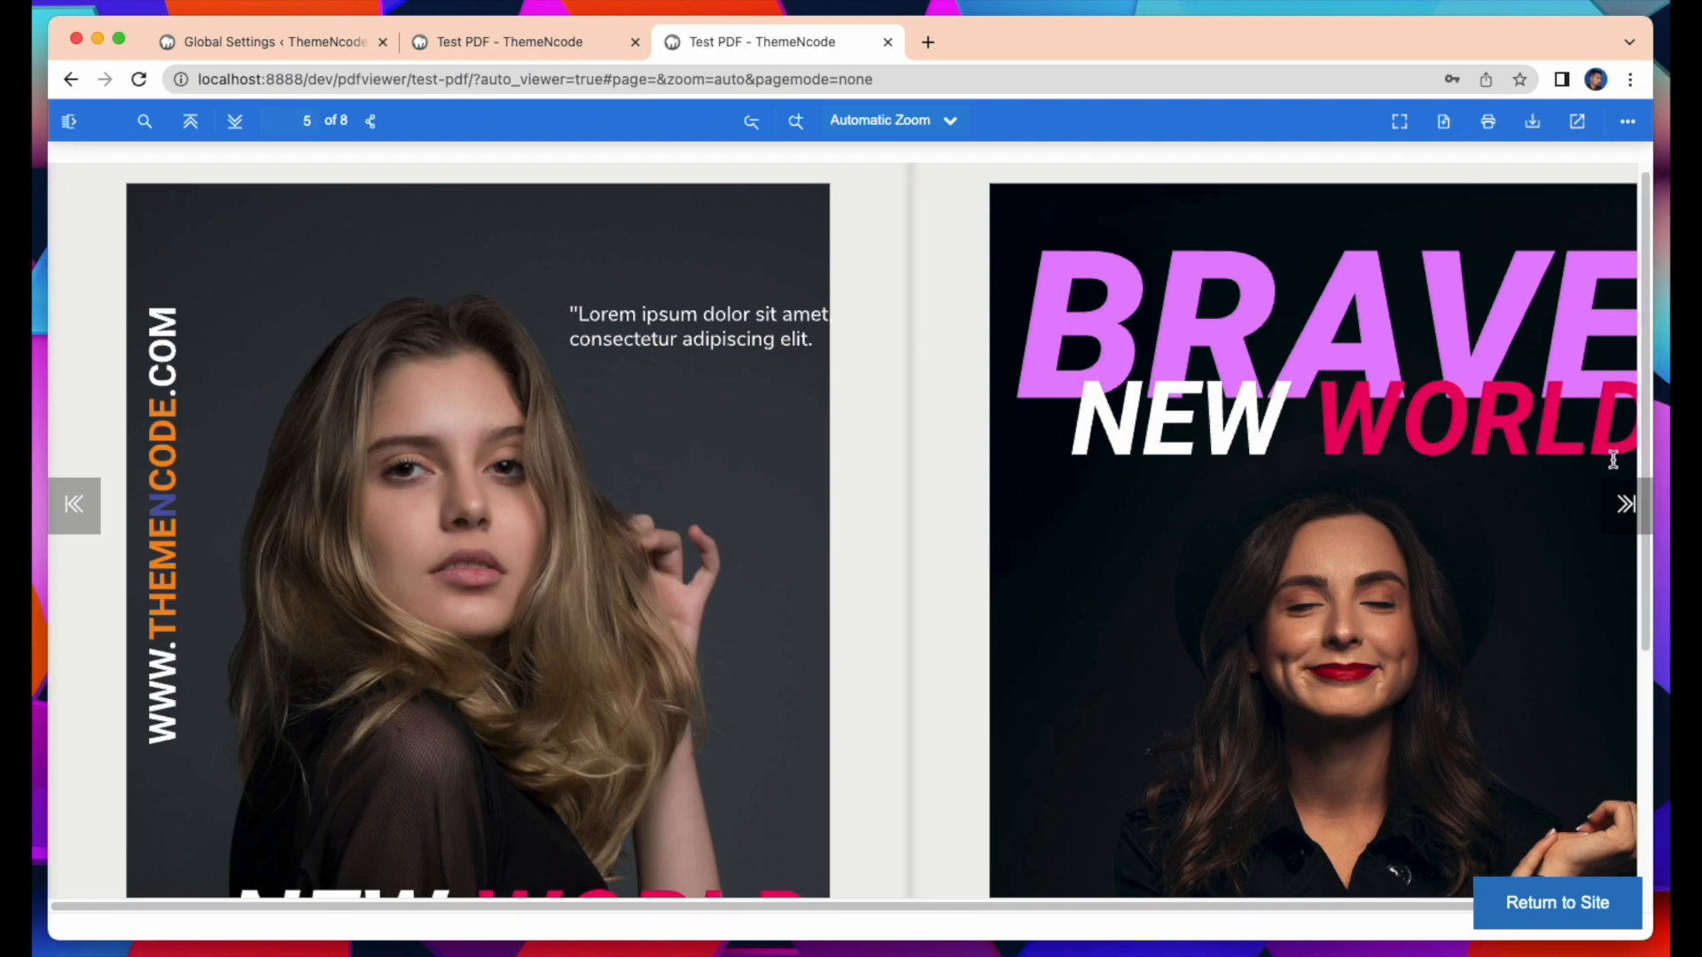
pyautogui.click(1630, 509)
pyautogui.click(1629, 513)
pyautogui.doubleClick(73, 193)
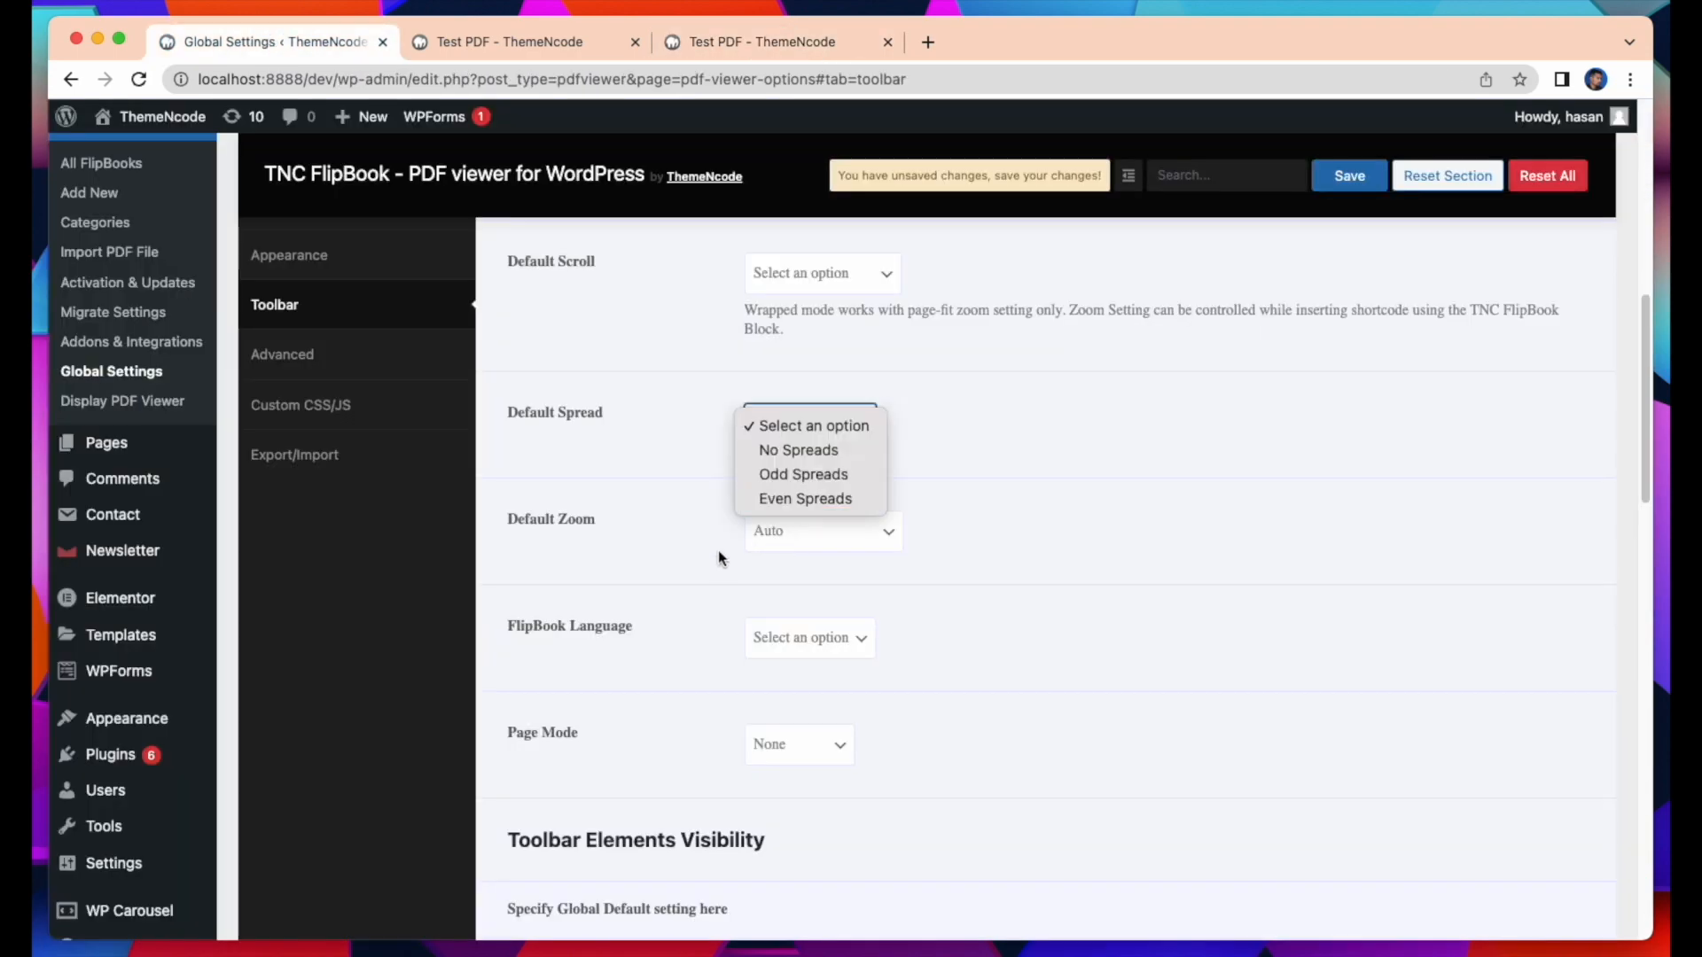
# - Review the Default Zoom, FlipBook Language and Page Mode options in the Toolbar Global Defaults, keeping Page Mode at None
pyautogui.doubleClick(564, 533)
pyautogui.doubleClick(819, 568)
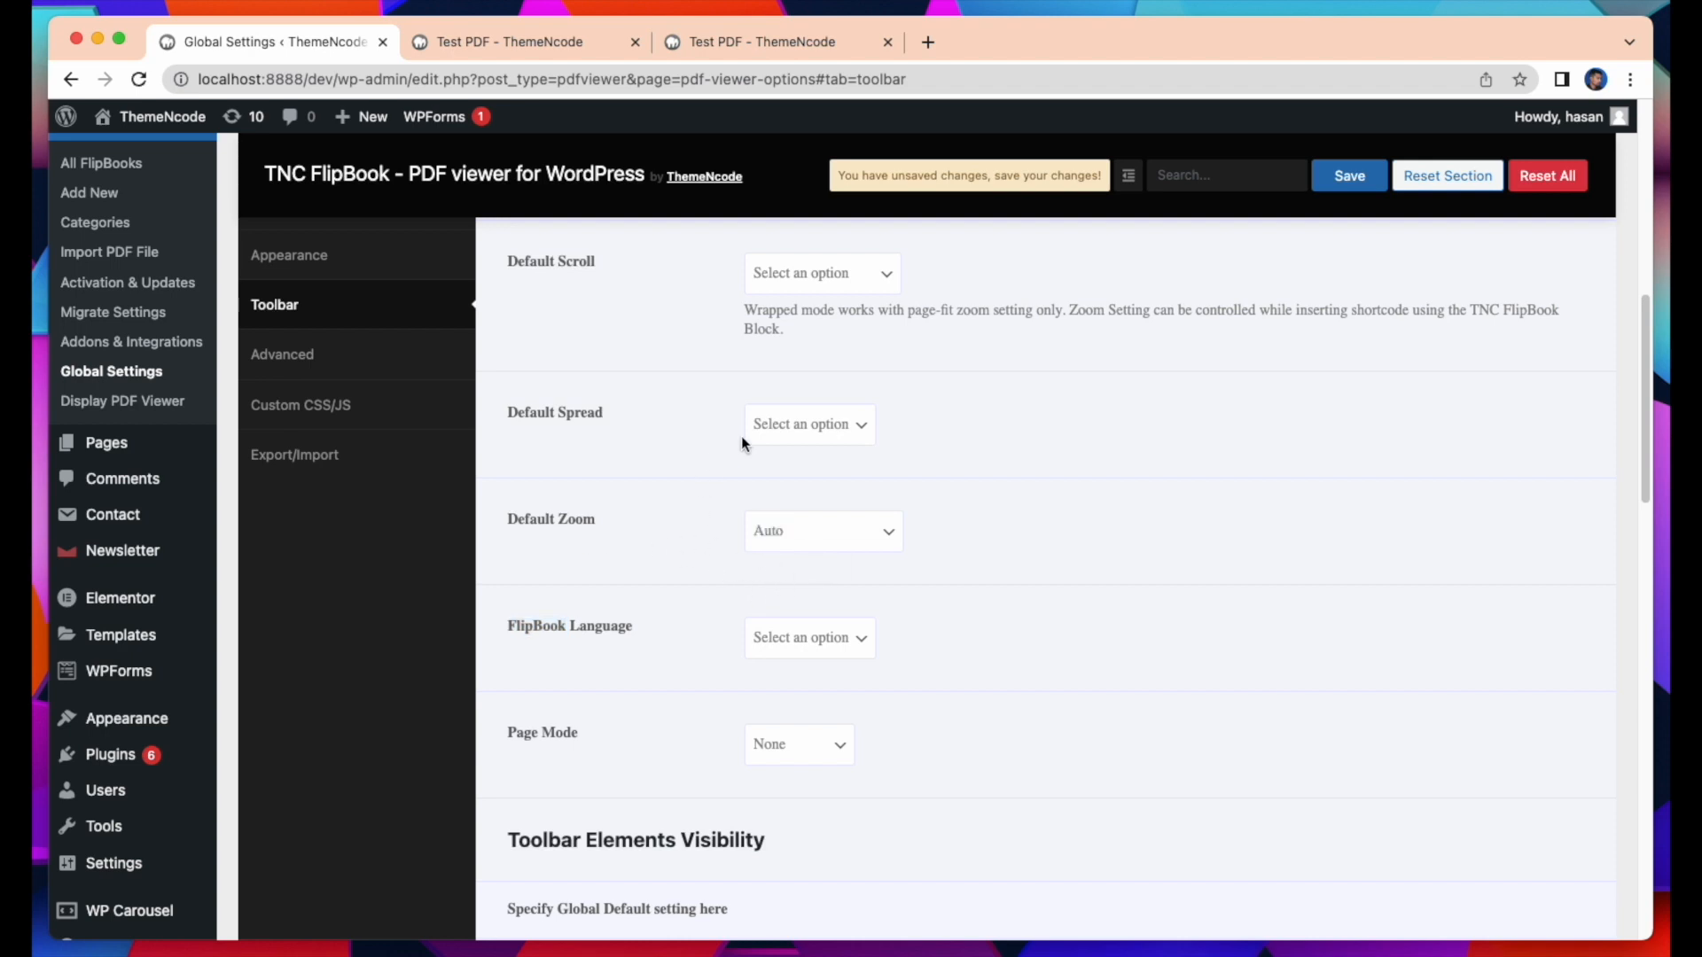
pyautogui.scroll(-3, 699, 657)
pyautogui.click(812, 534)
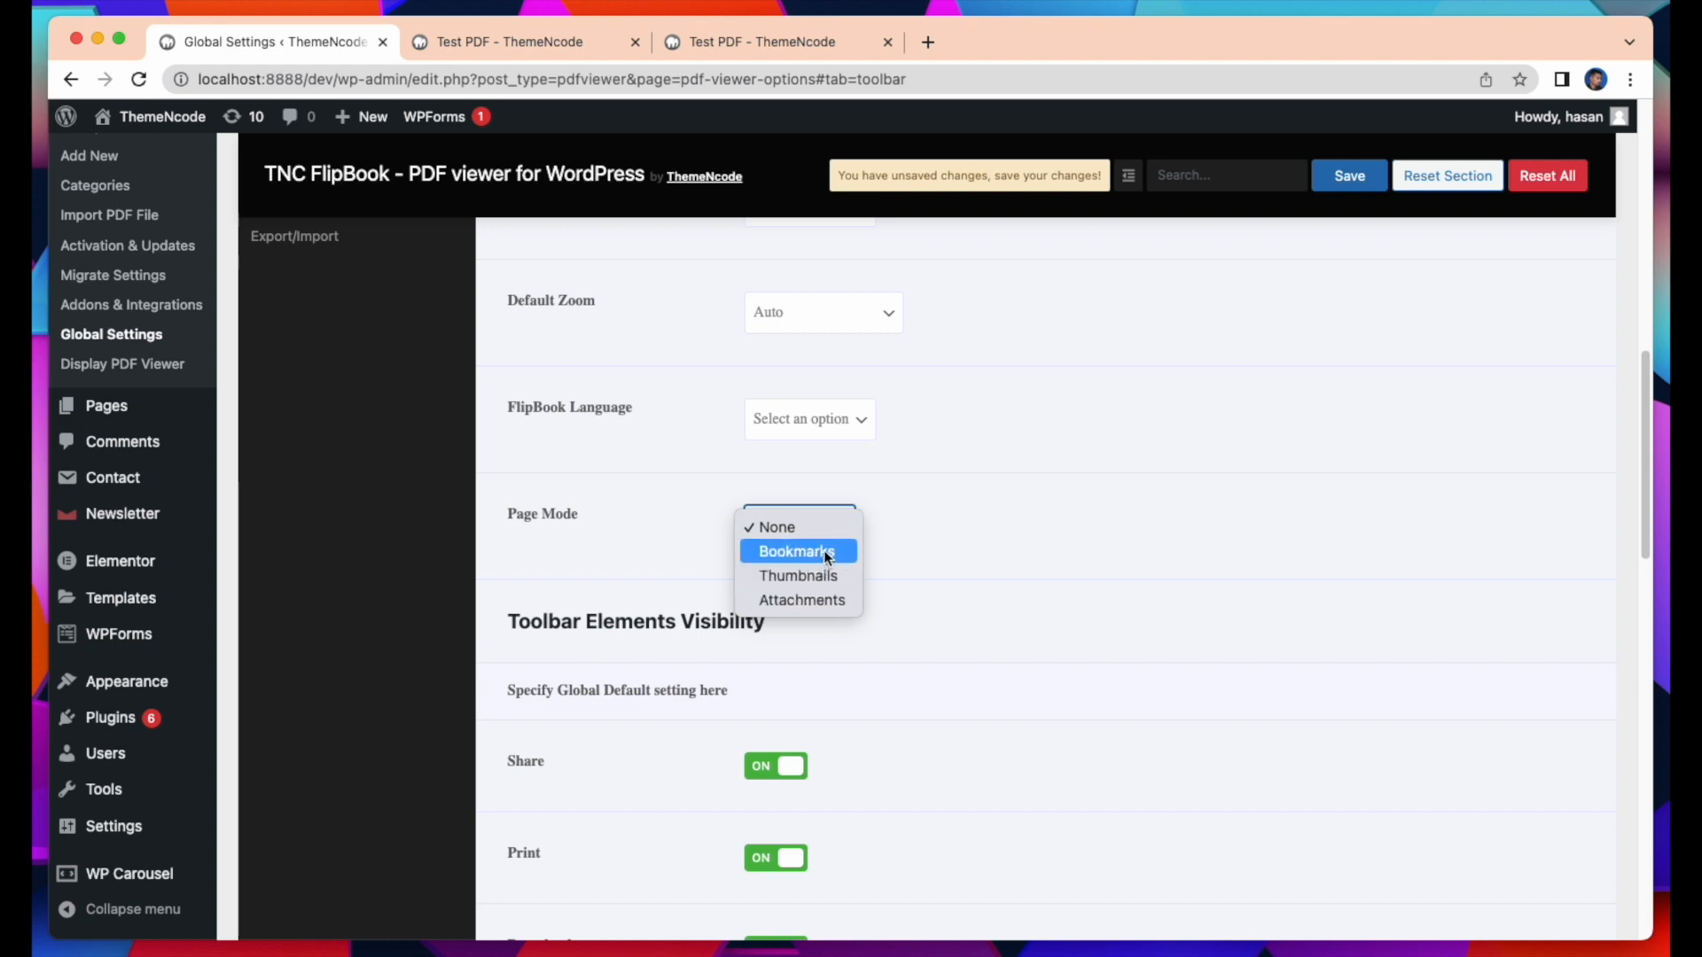
pyautogui.click(972, 644)
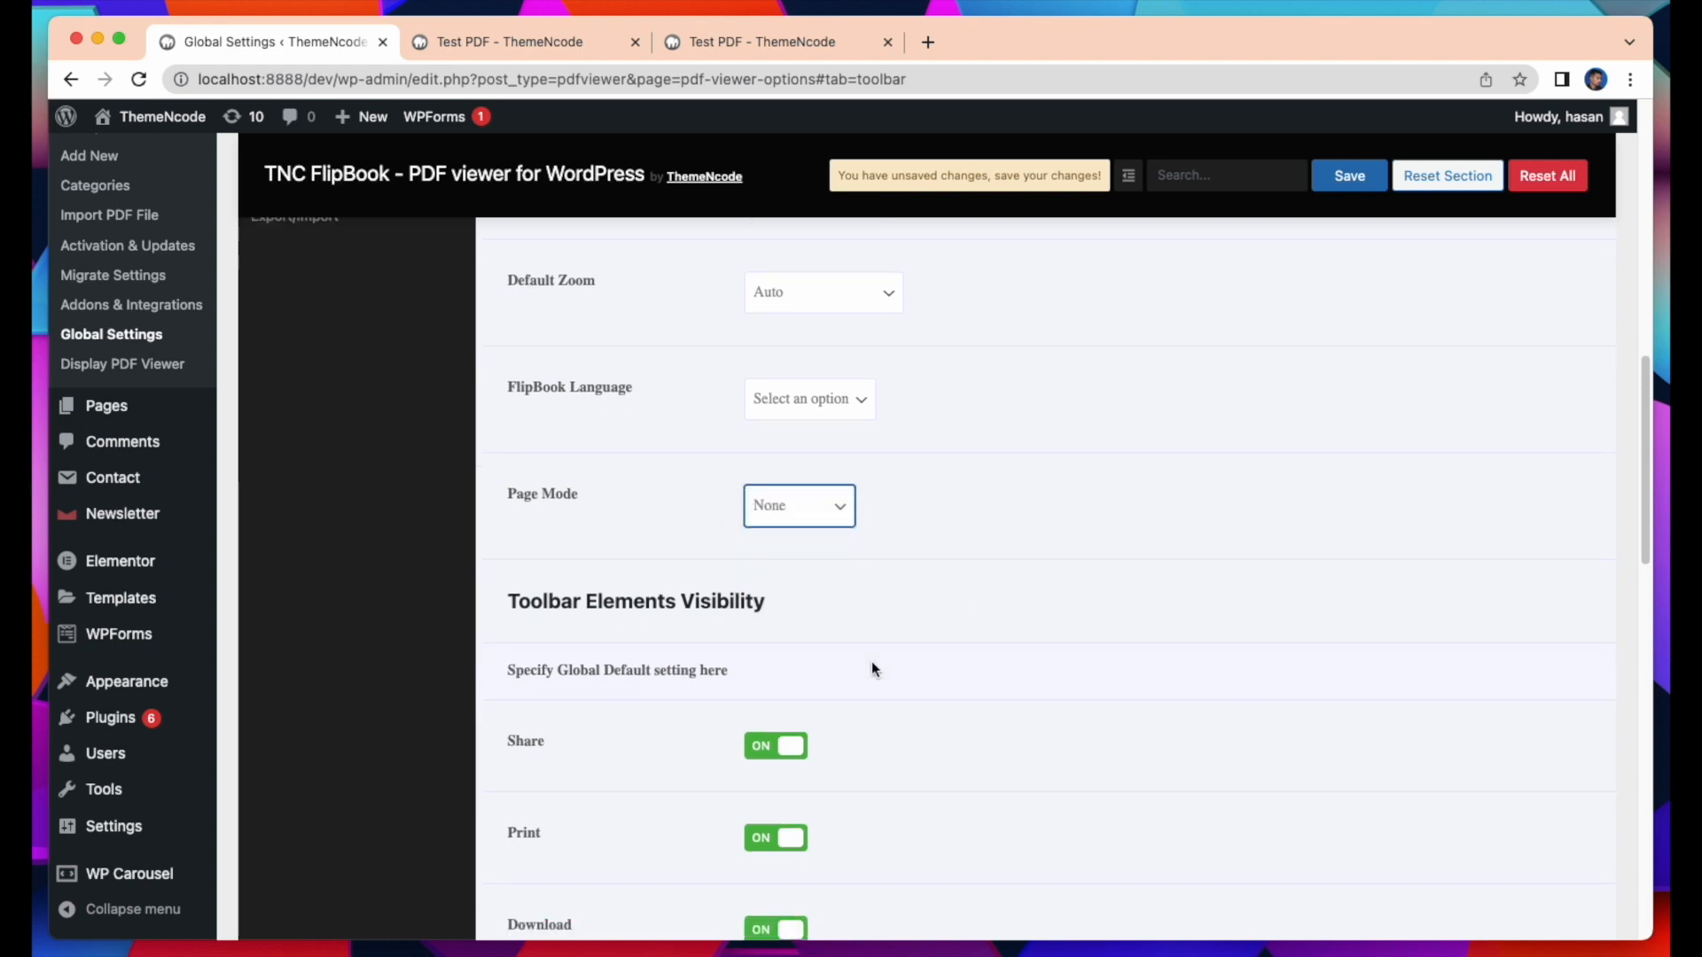
pyautogui.scroll(-3, 798, 647)
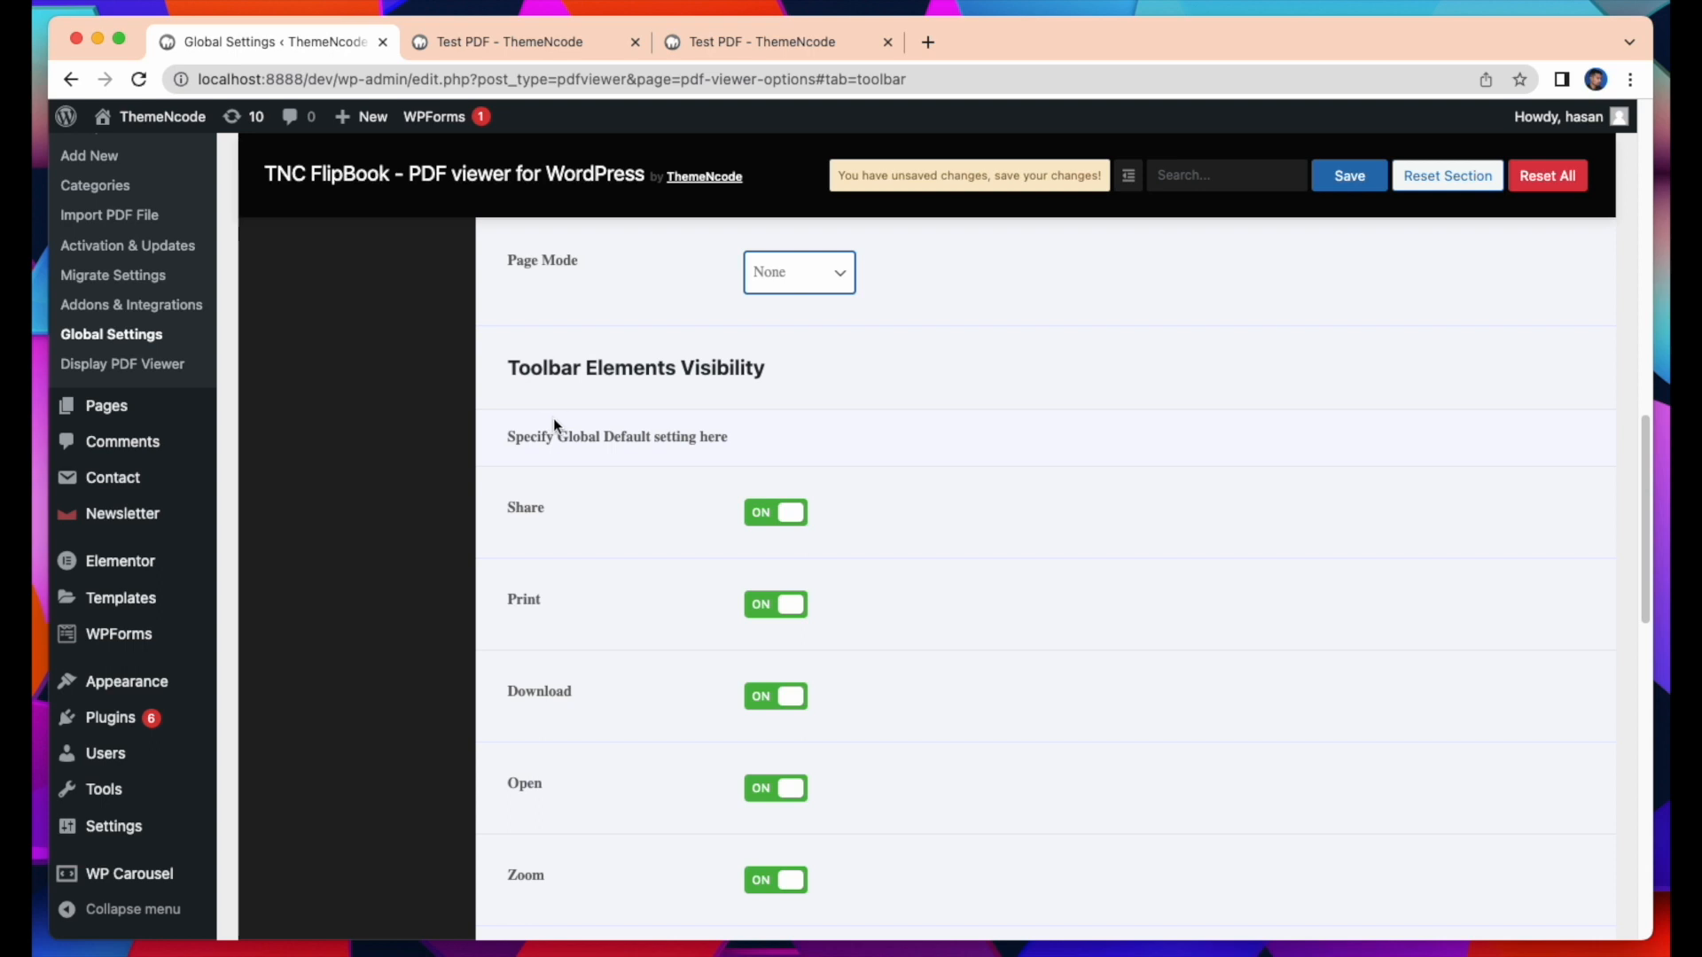
pyautogui.scroll(4, 559, 443)
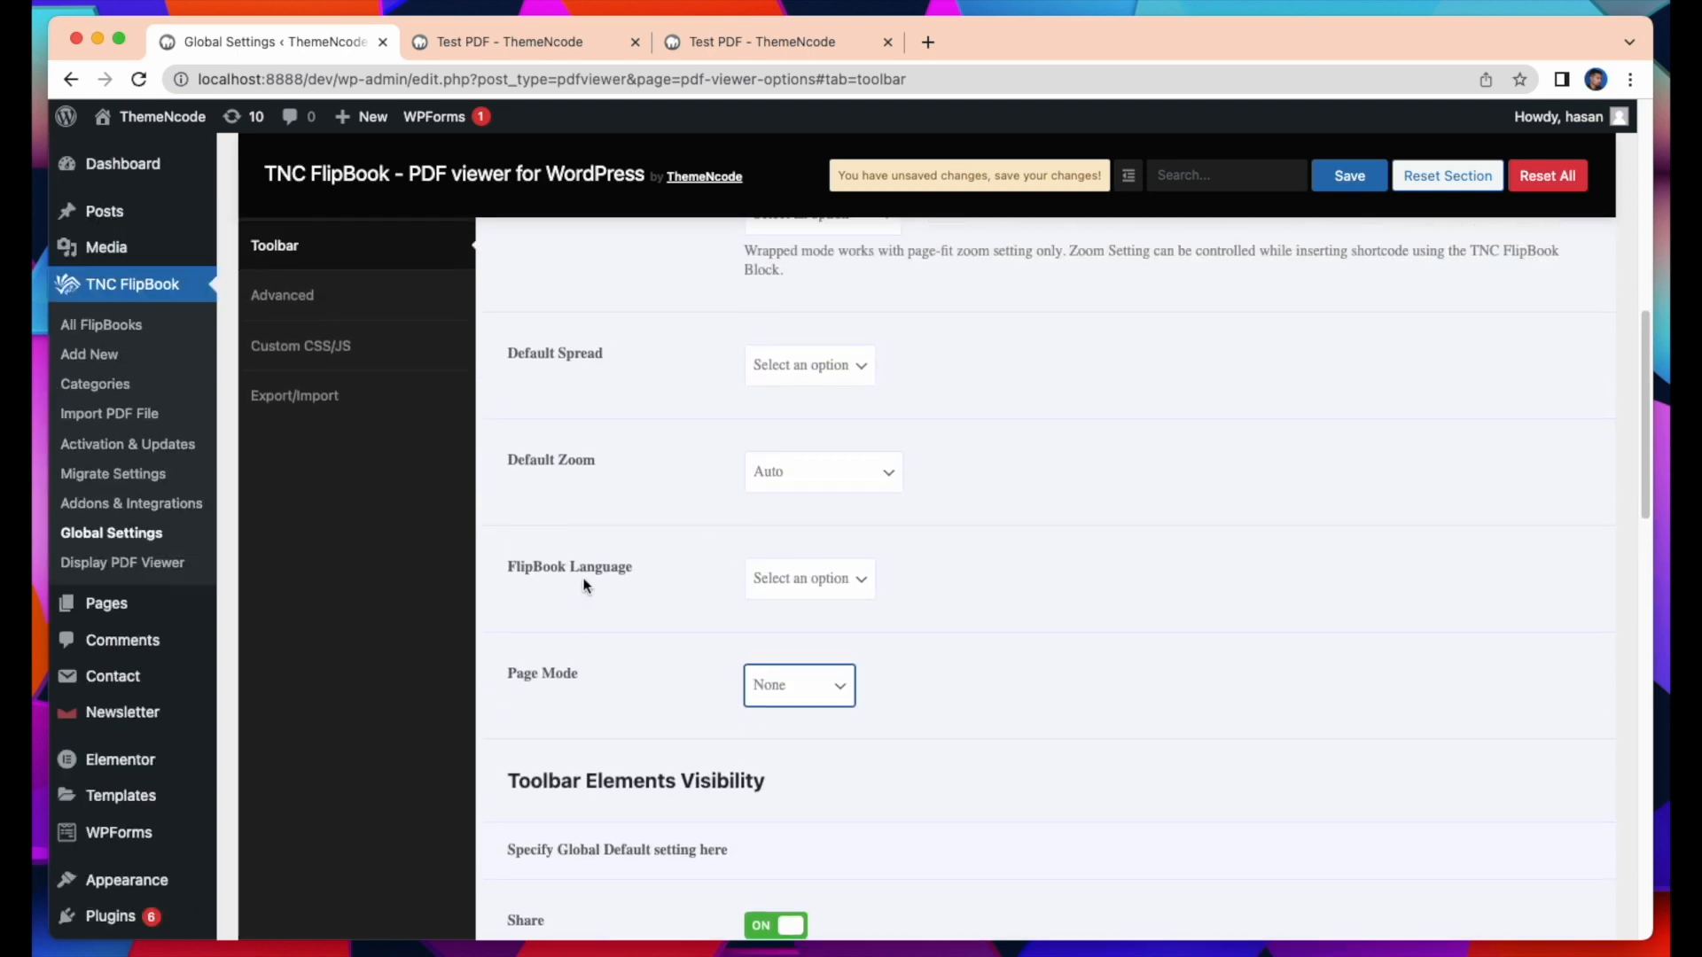
pyautogui.scroll(-5, 584, 582)
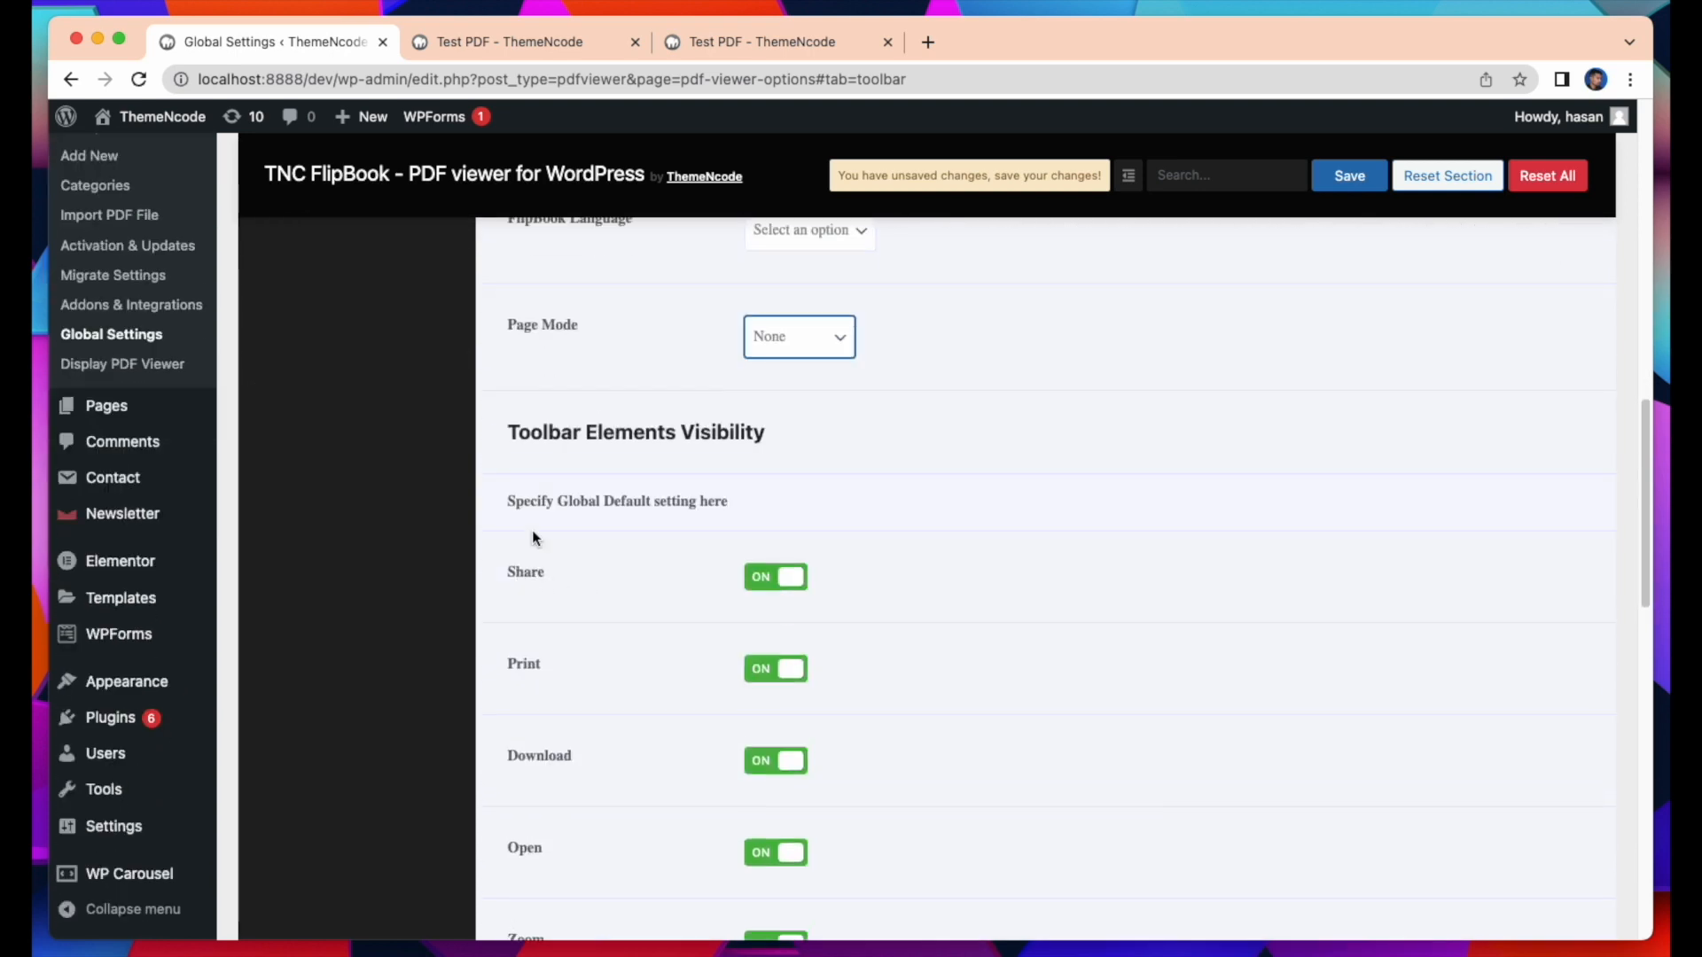
# - Try the Share switch under Toolbar Elements Visibility by turning it off and back on
pyautogui.click(771, 582)
pyautogui.click(771, 582)
pyautogui.scroll(-1, 695, 572)
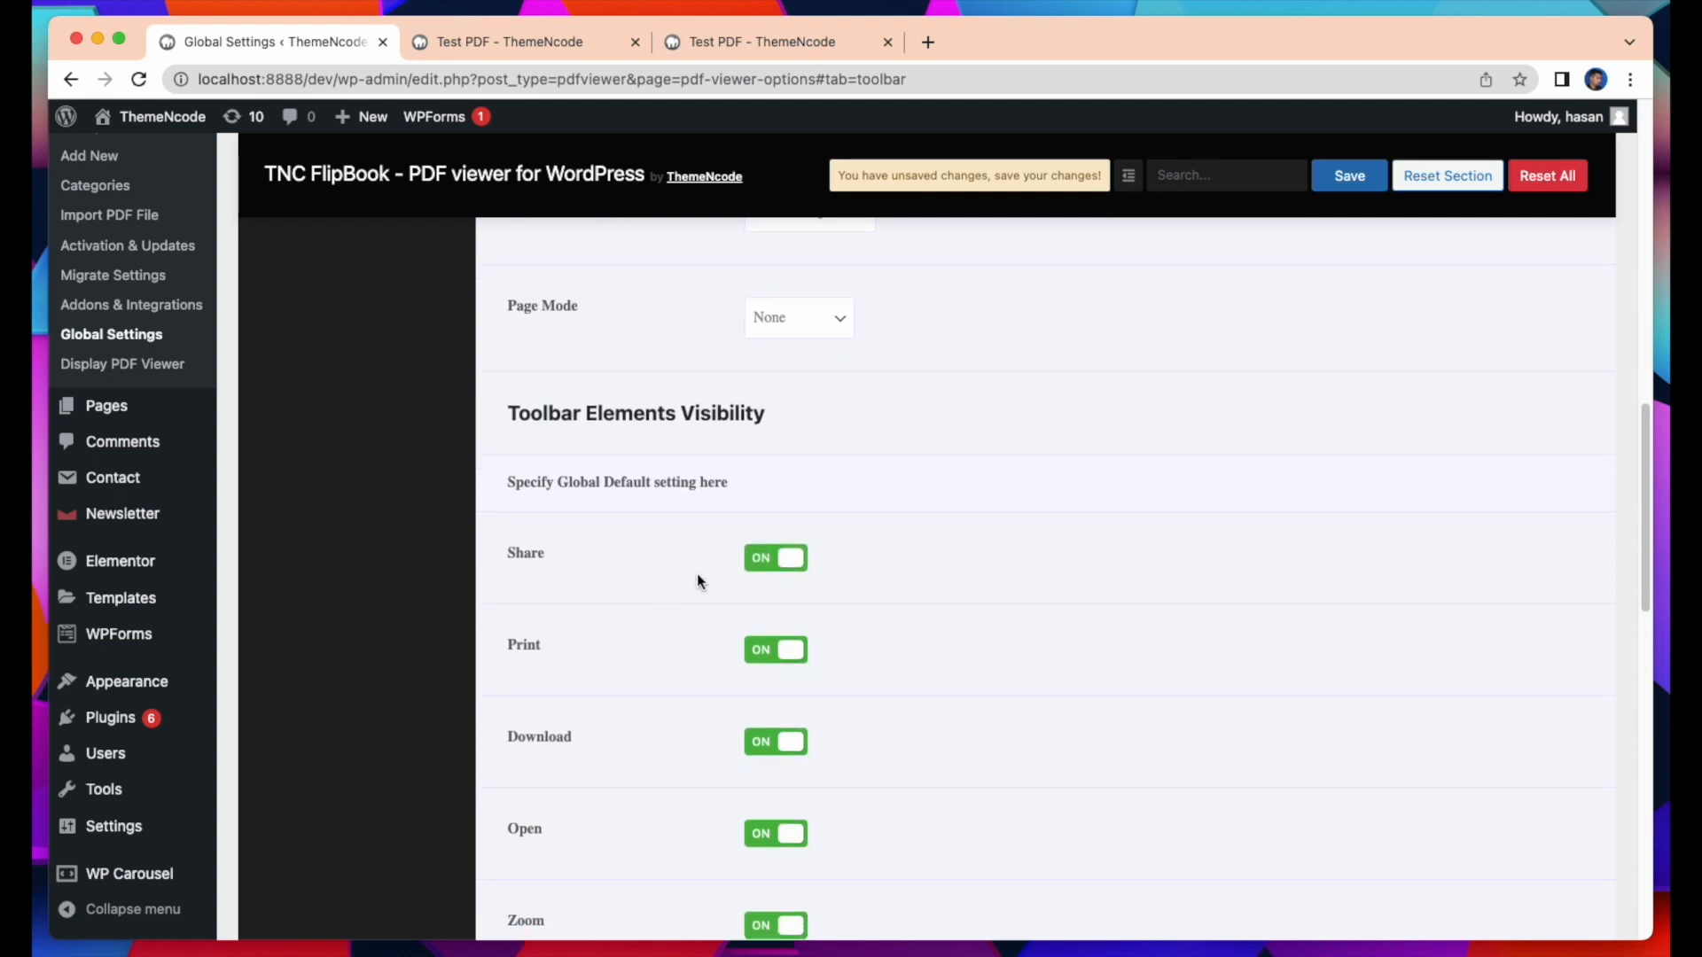
pyautogui.scroll(-2, 705, 536)
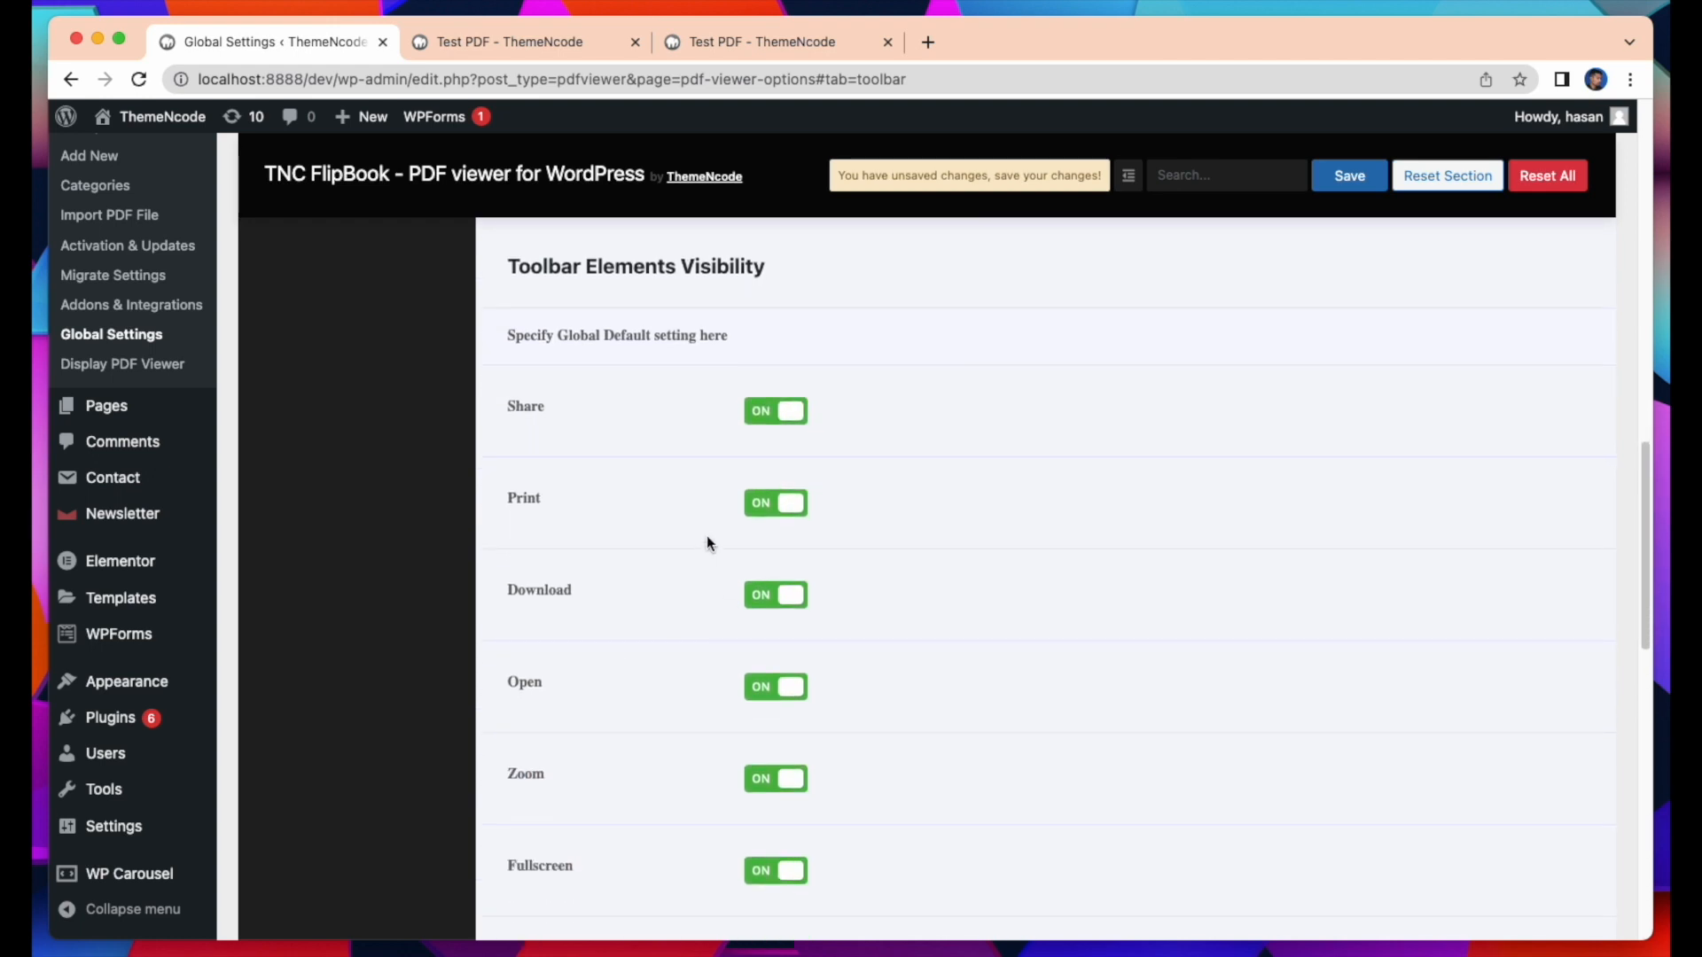
# - Try turning off the Download toolbar element, and look through the remaining switches under Toolbar Elements Visibility
pyautogui.click(773, 604)
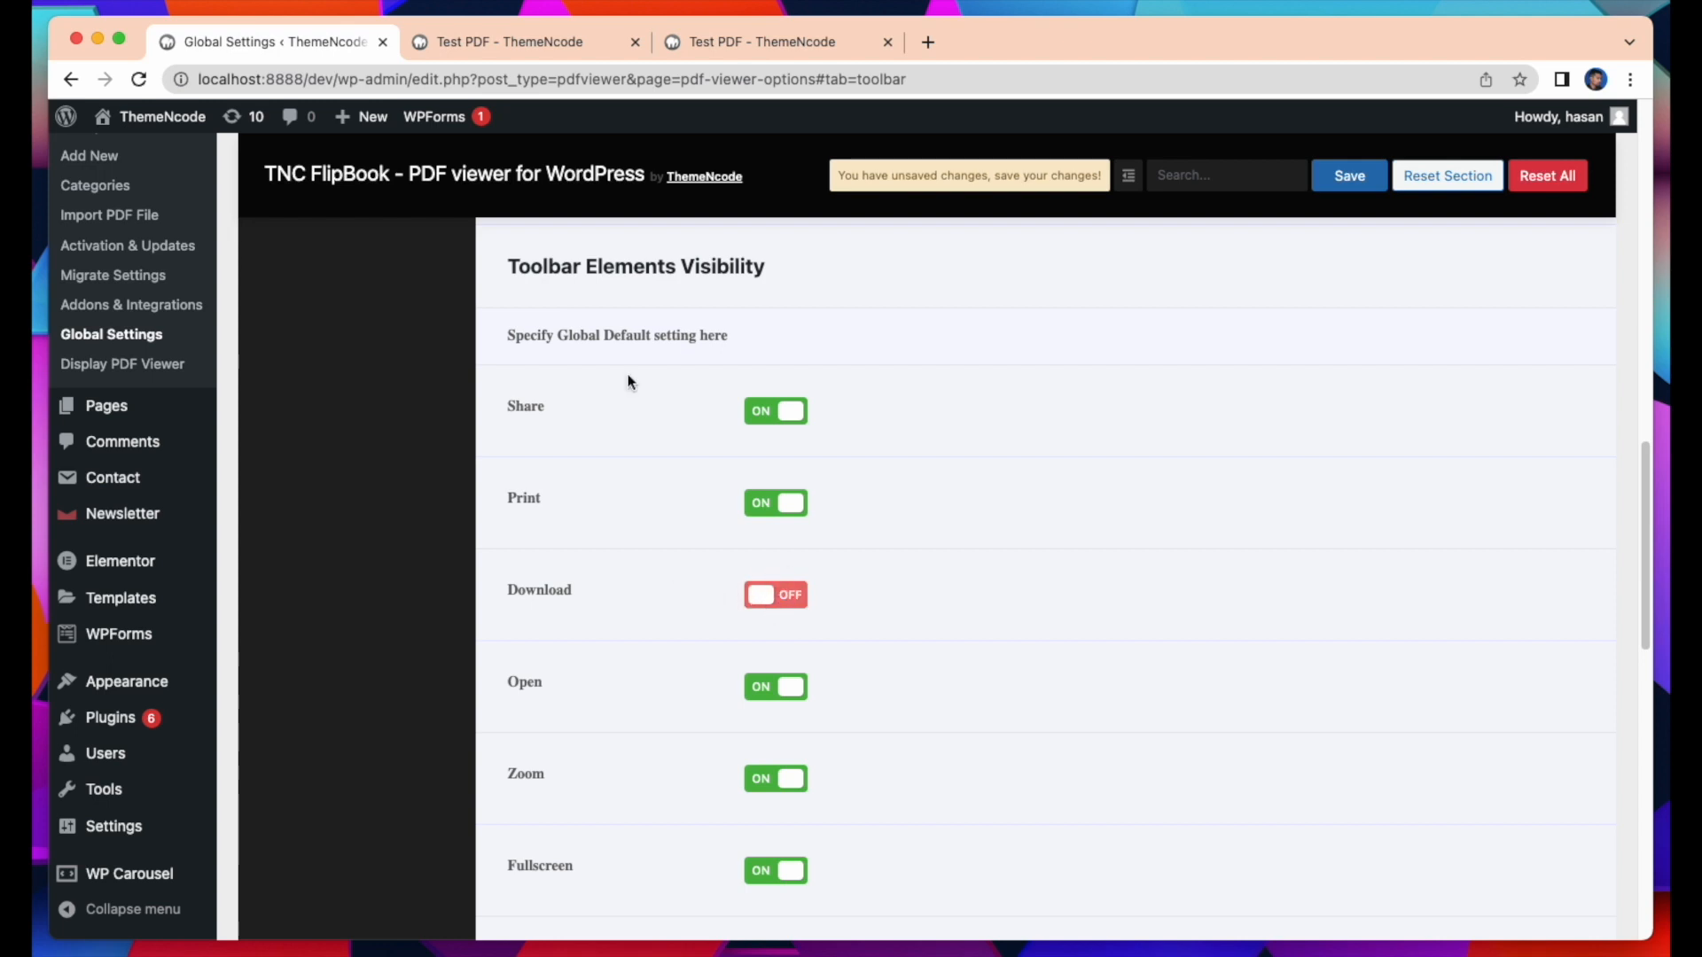
pyautogui.scroll(-10, 883, 705)
pyautogui.scroll(-1, 882, 709)
pyautogui.scroll(-1, 883, 713)
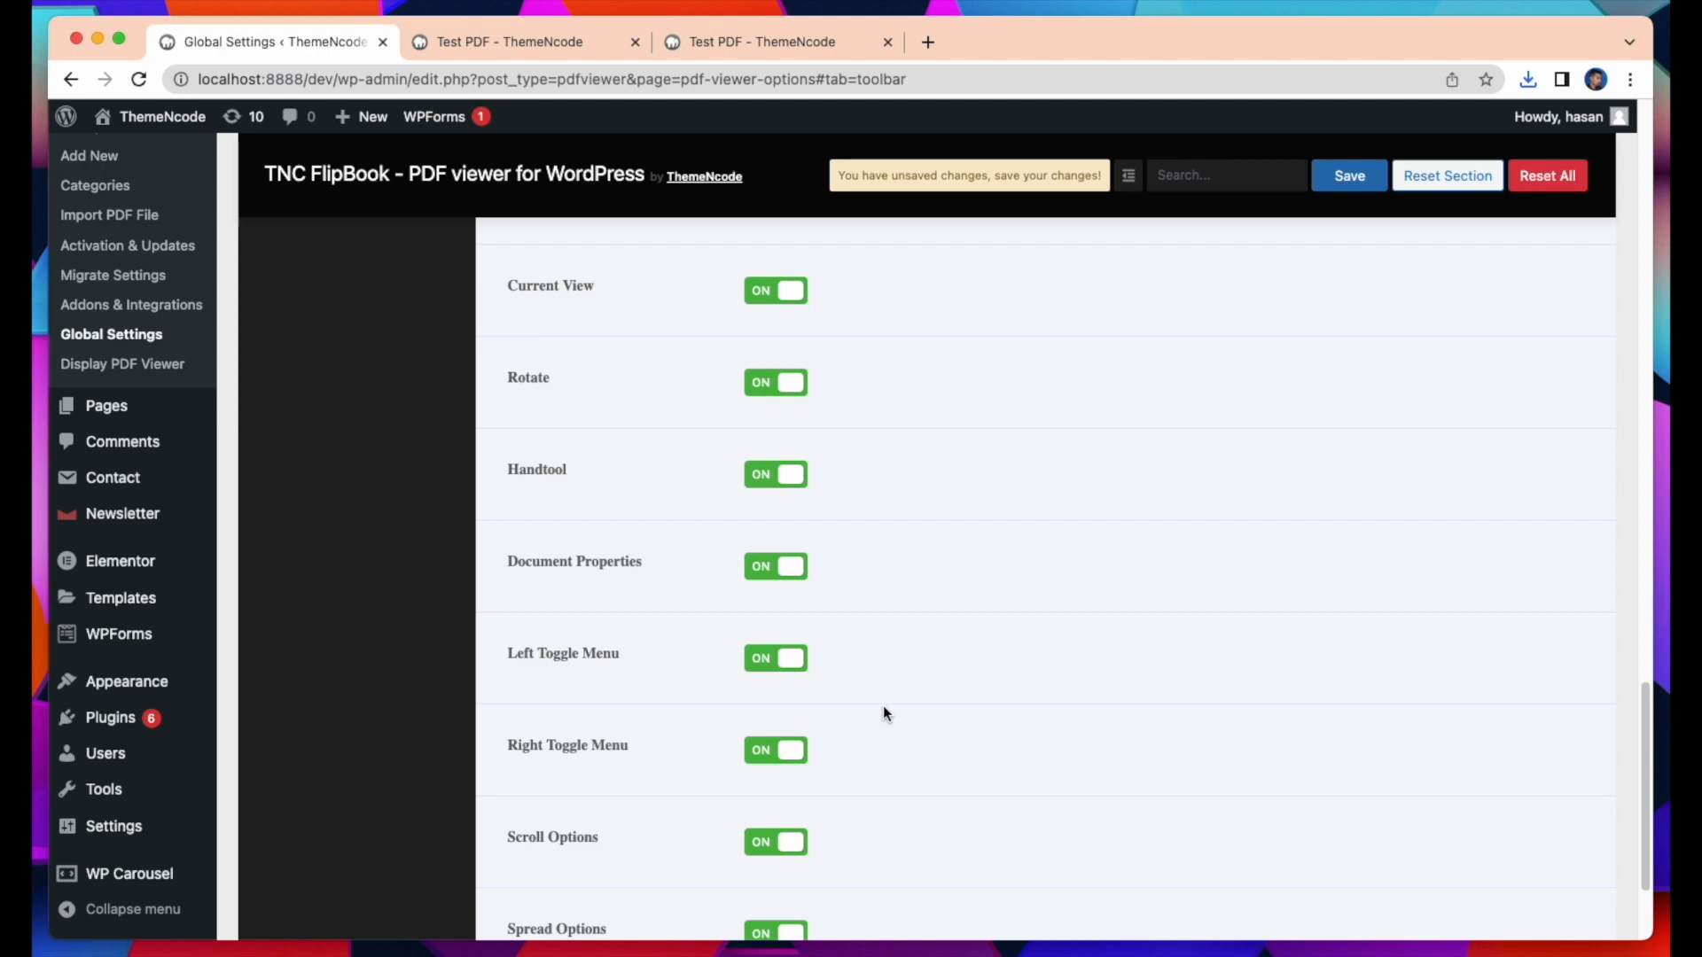
pyautogui.scroll(-2, 884, 712)
pyautogui.scroll(15, 273, 549)
# - Open the Advanced settings and review the viewer page, right-click, text copying and Oxygen Builder options
pyautogui.click(273, 521)
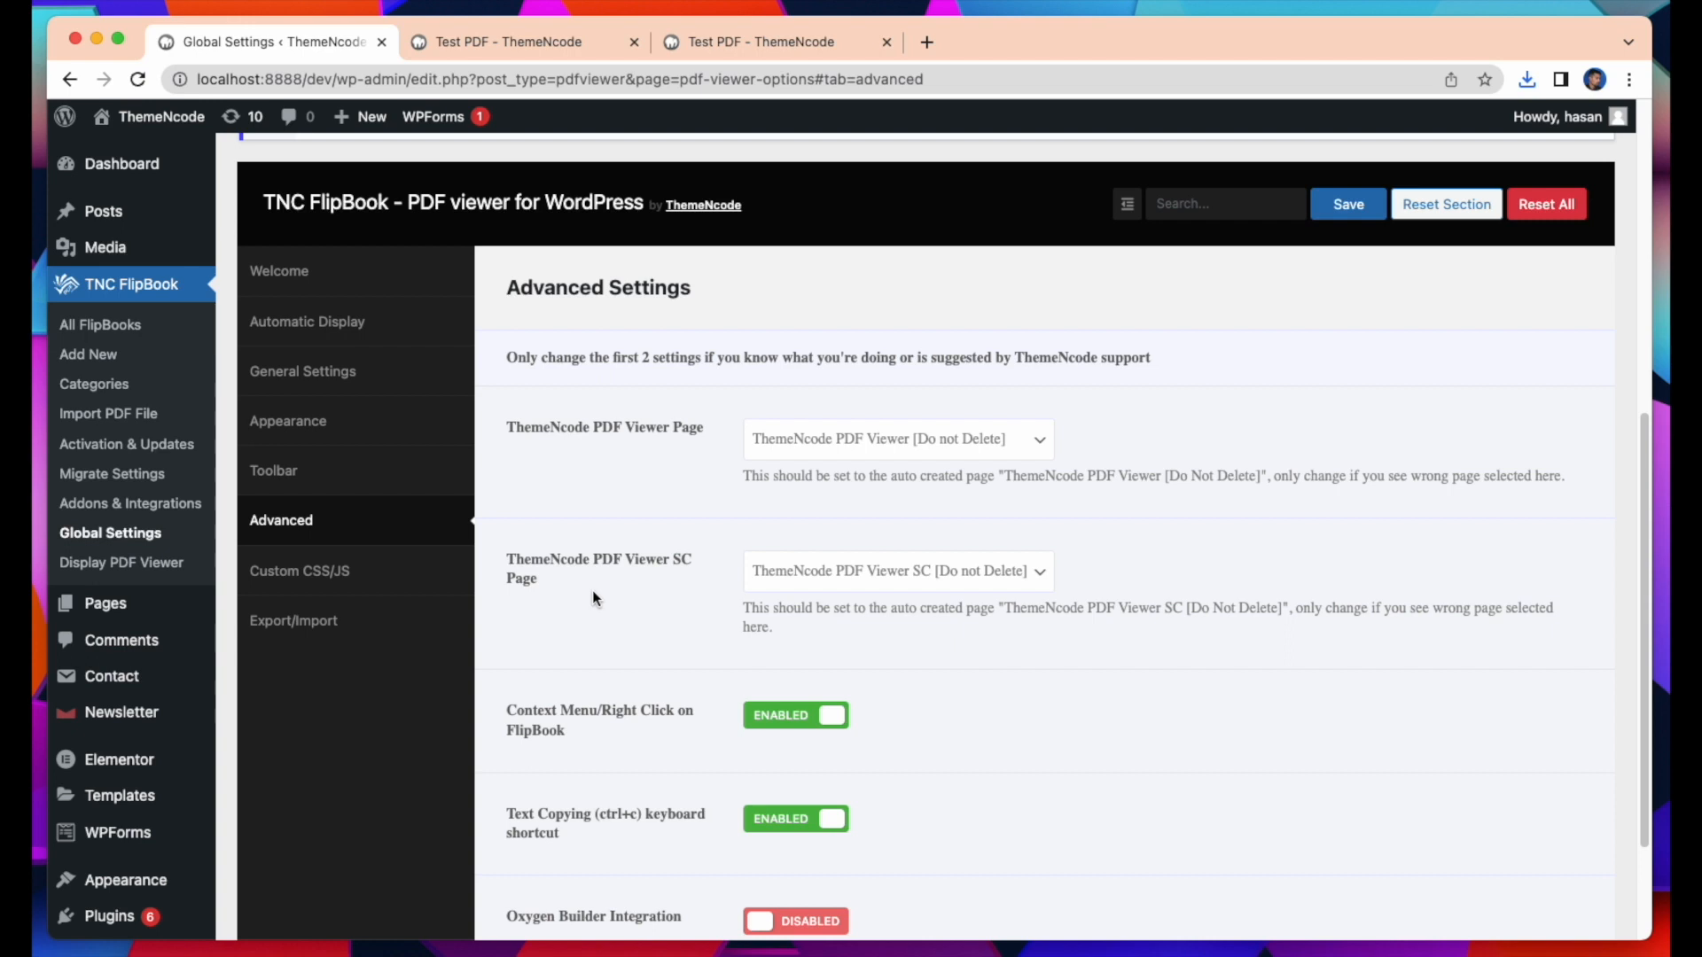
pyautogui.scroll(-2, 592, 590)
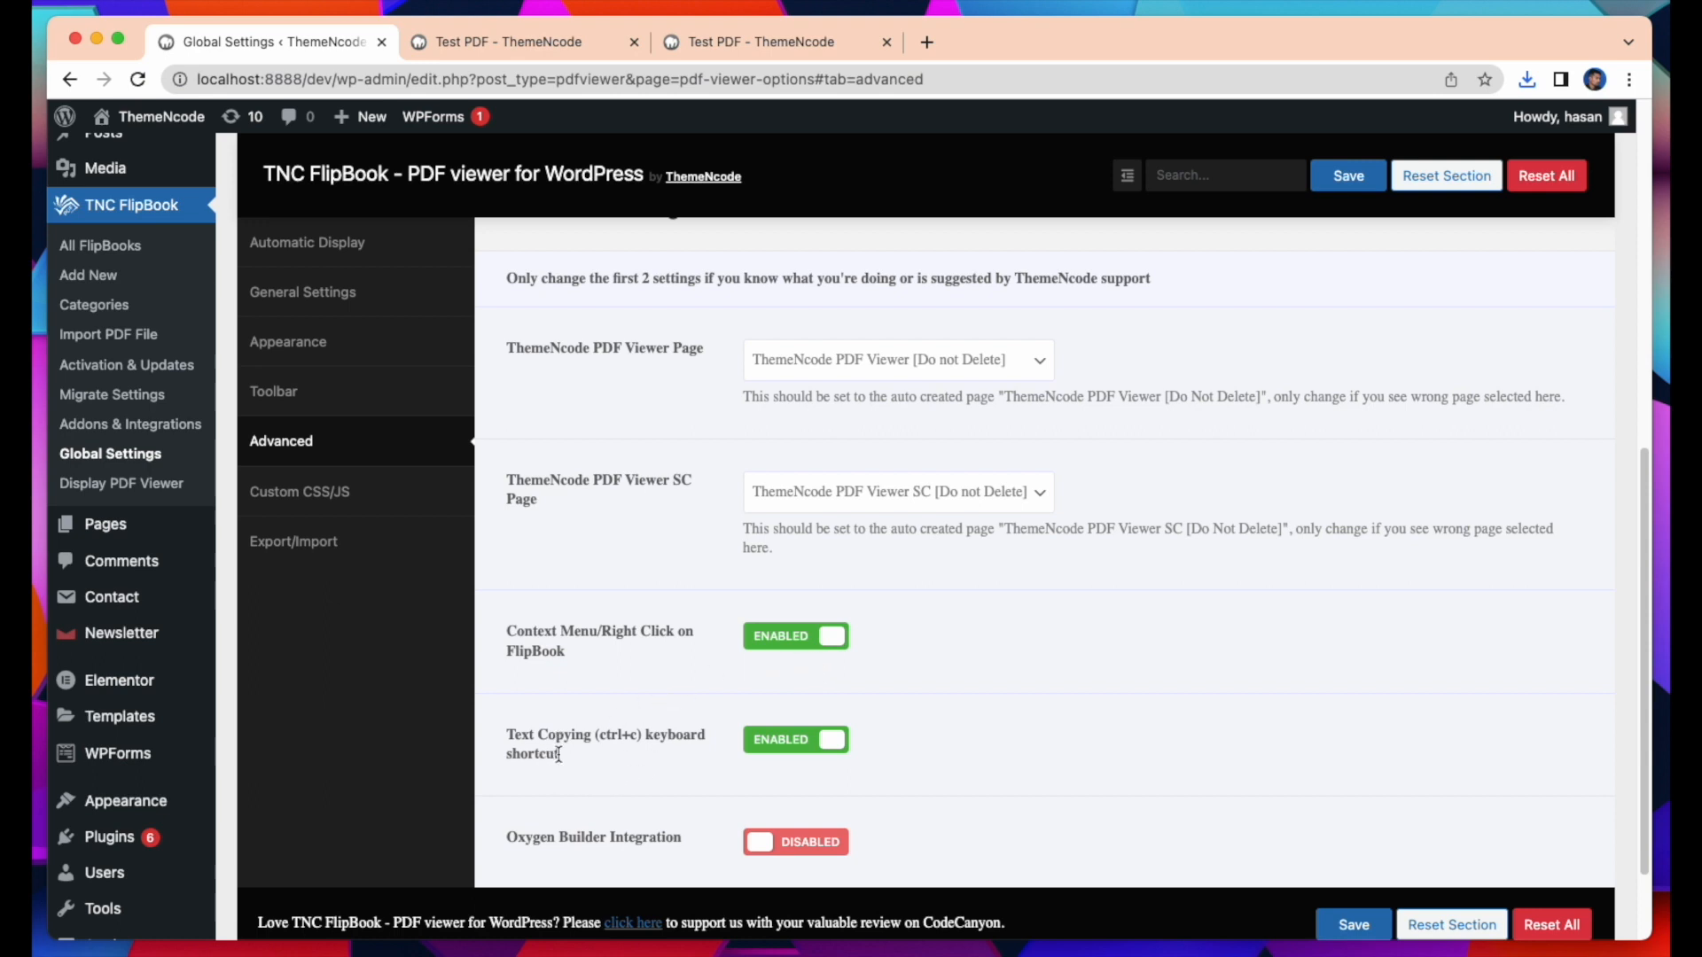
pyautogui.scroll(-2, 786, 793)
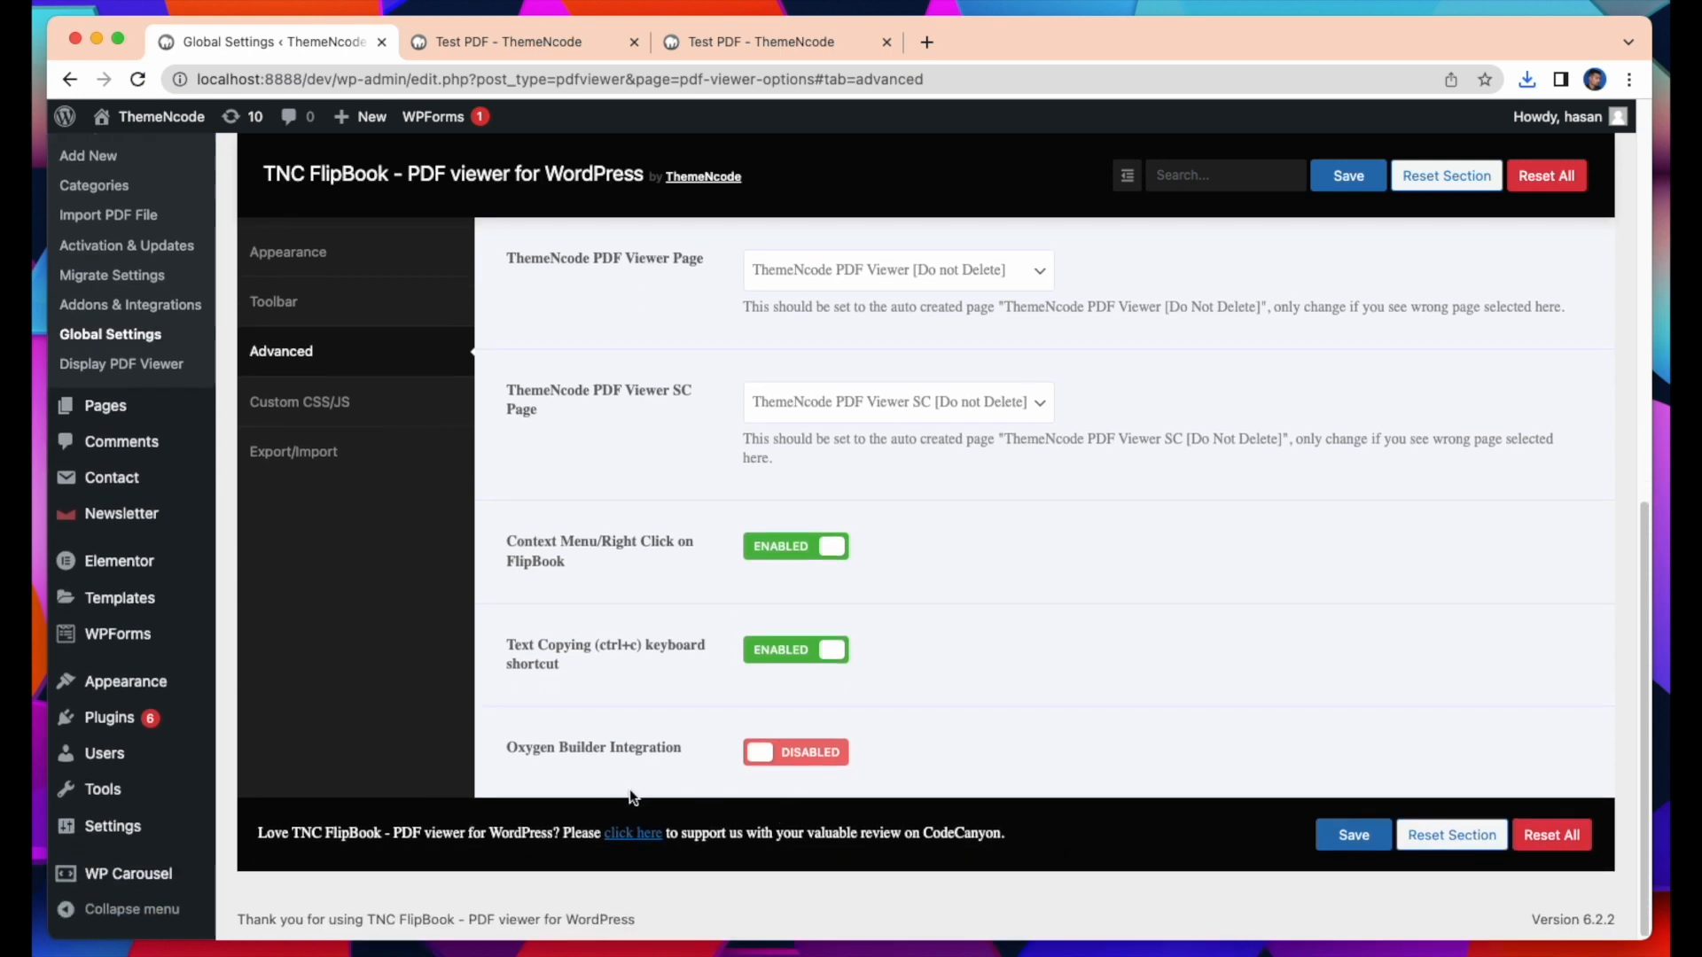
# - Try the Oxygen Builder Integration switch by enabling it and disabling it again
pyautogui.click(781, 767)
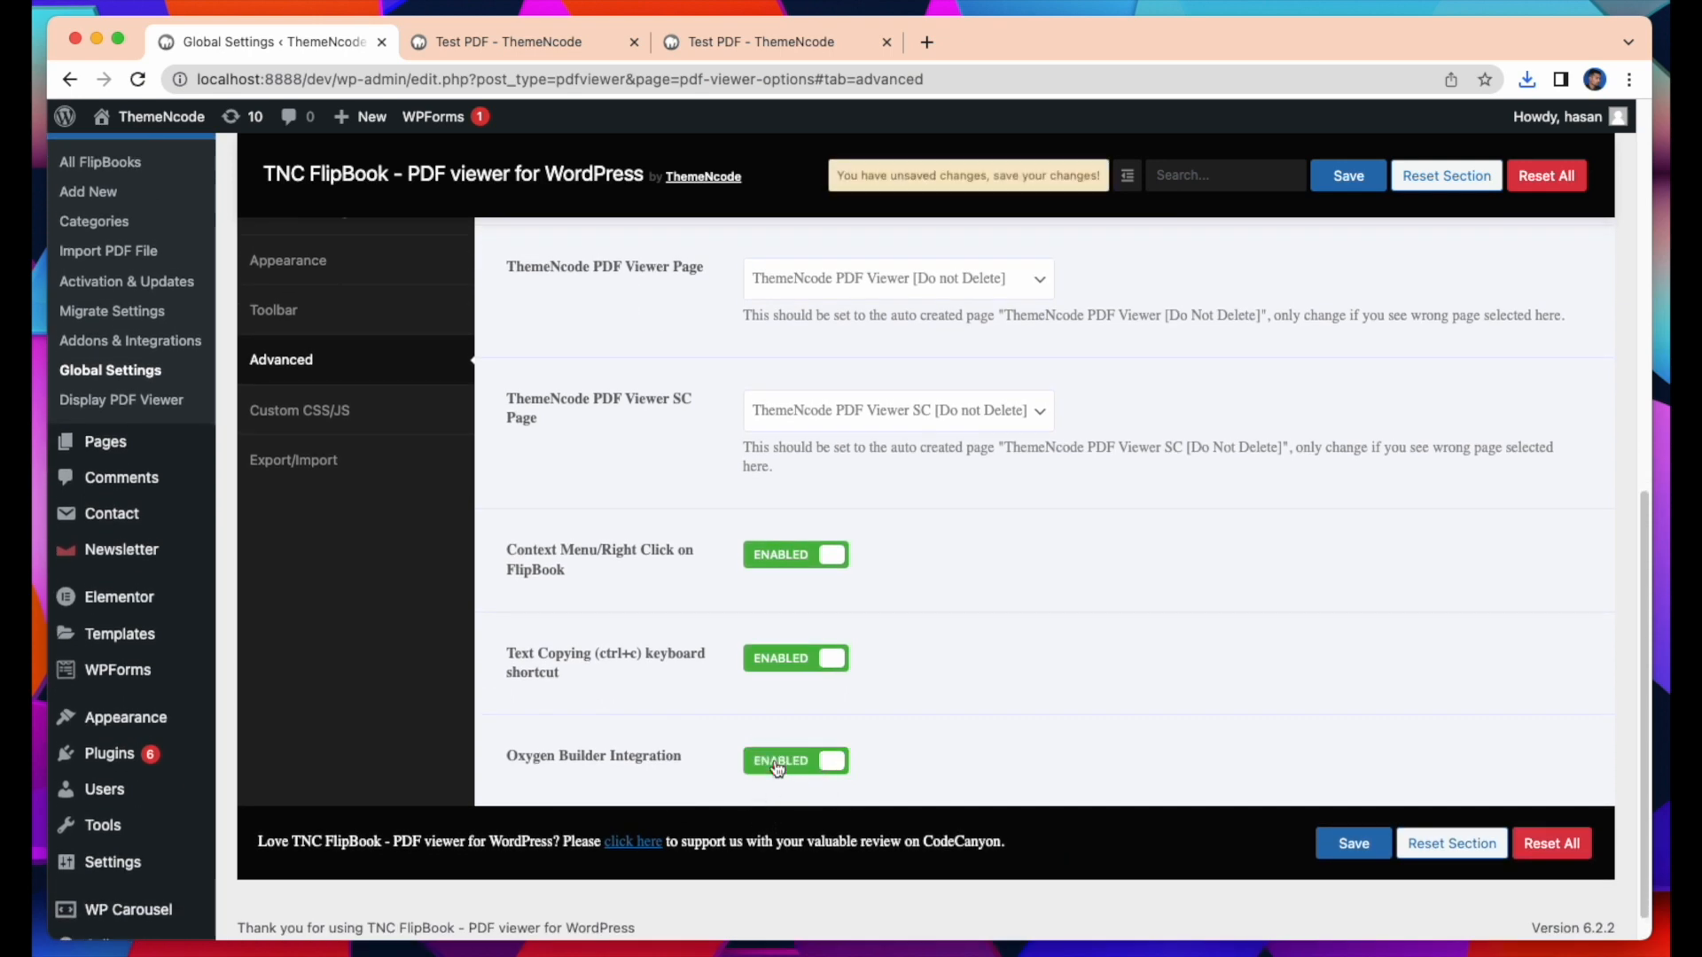
pyautogui.click(780, 768)
pyautogui.scroll(1, 589, 702)
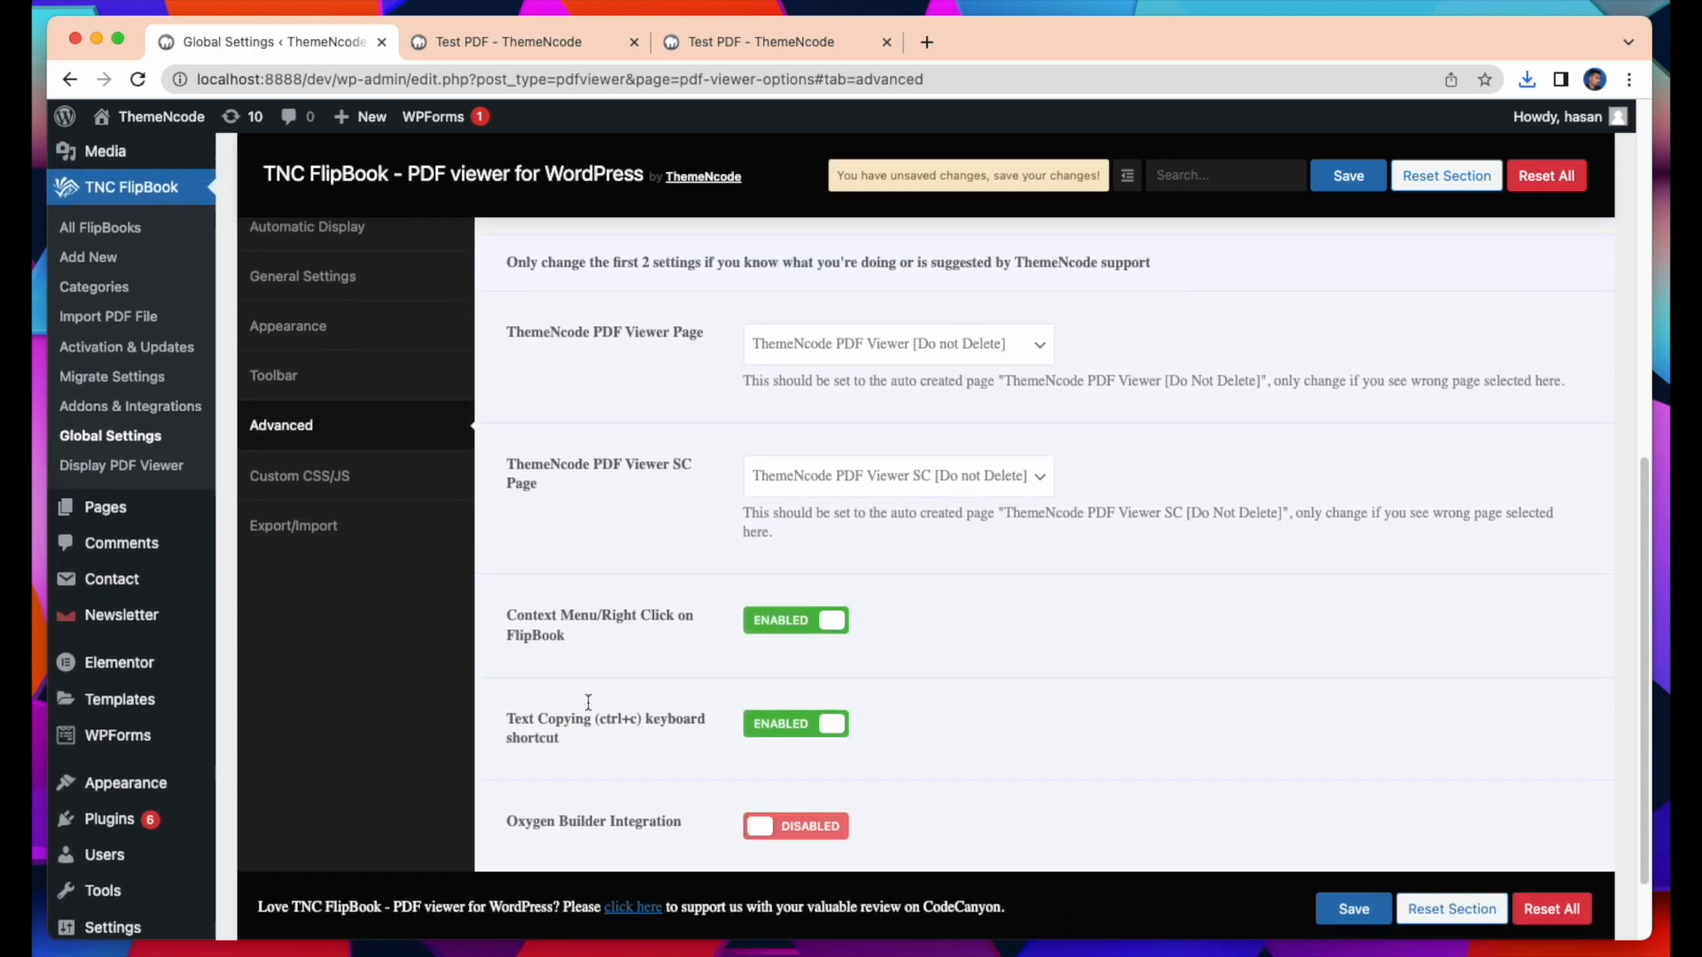
# - Open the Custom CSS/JS settings and examine the Custom CSS and Custom JS editors for code inside FlipBooks
pyautogui.click(360, 481)
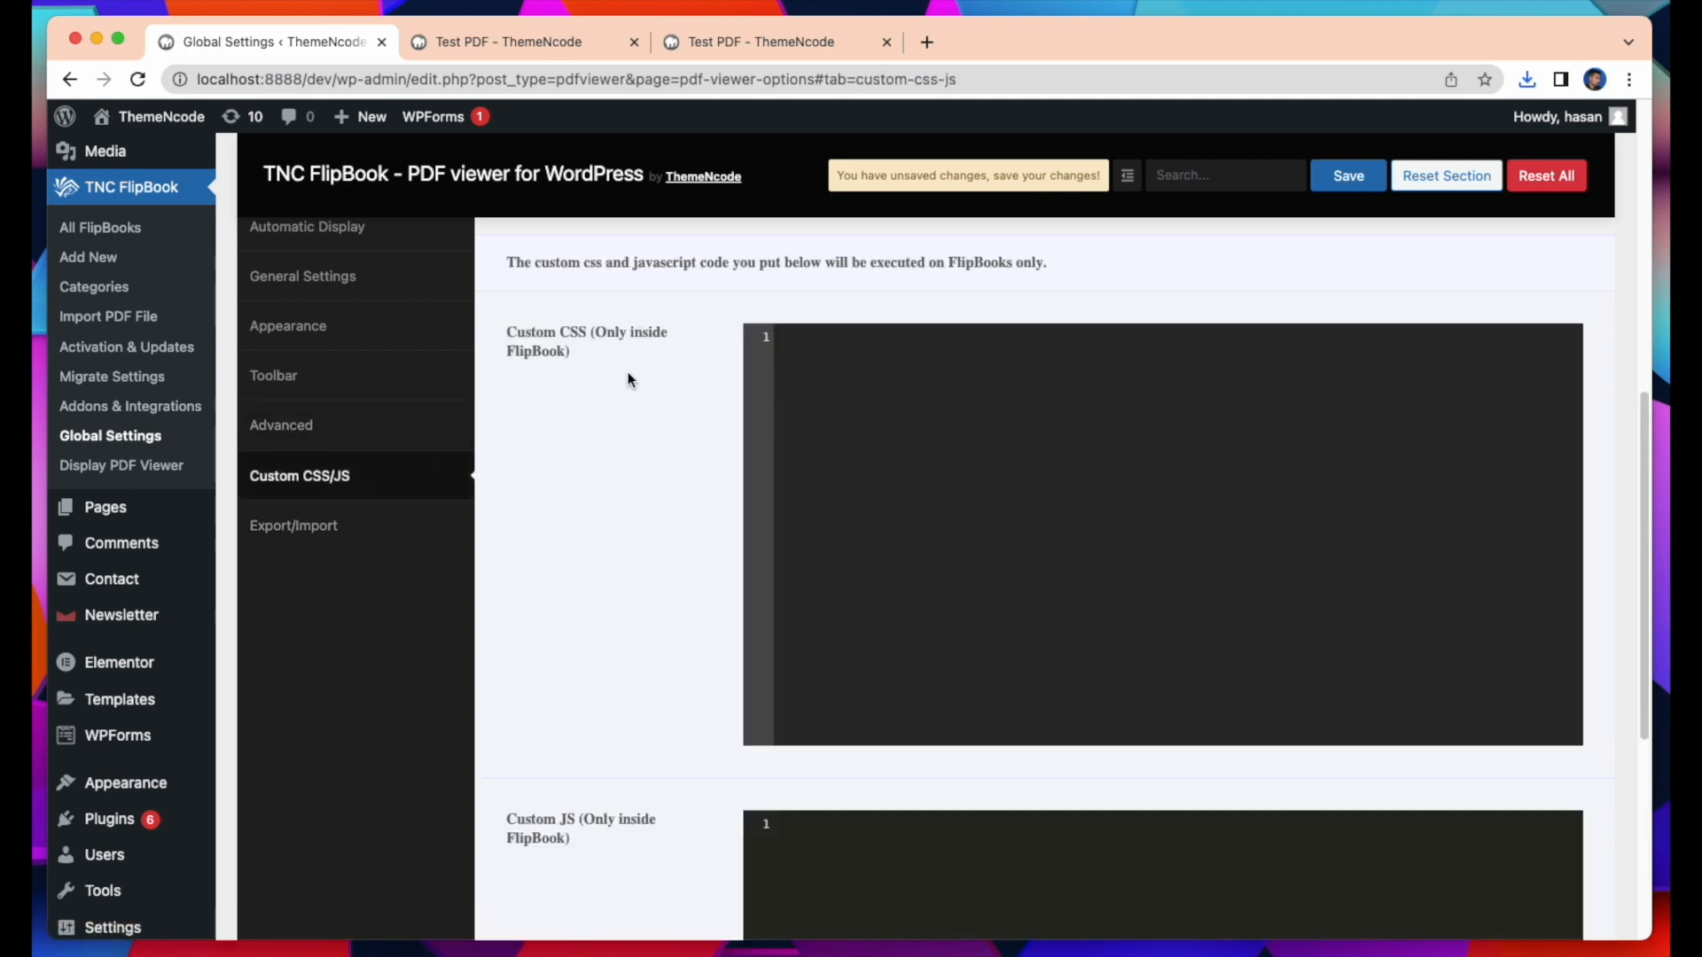
pyautogui.scroll(-1, 619, 369)
pyautogui.scroll(-1, 619, 371)
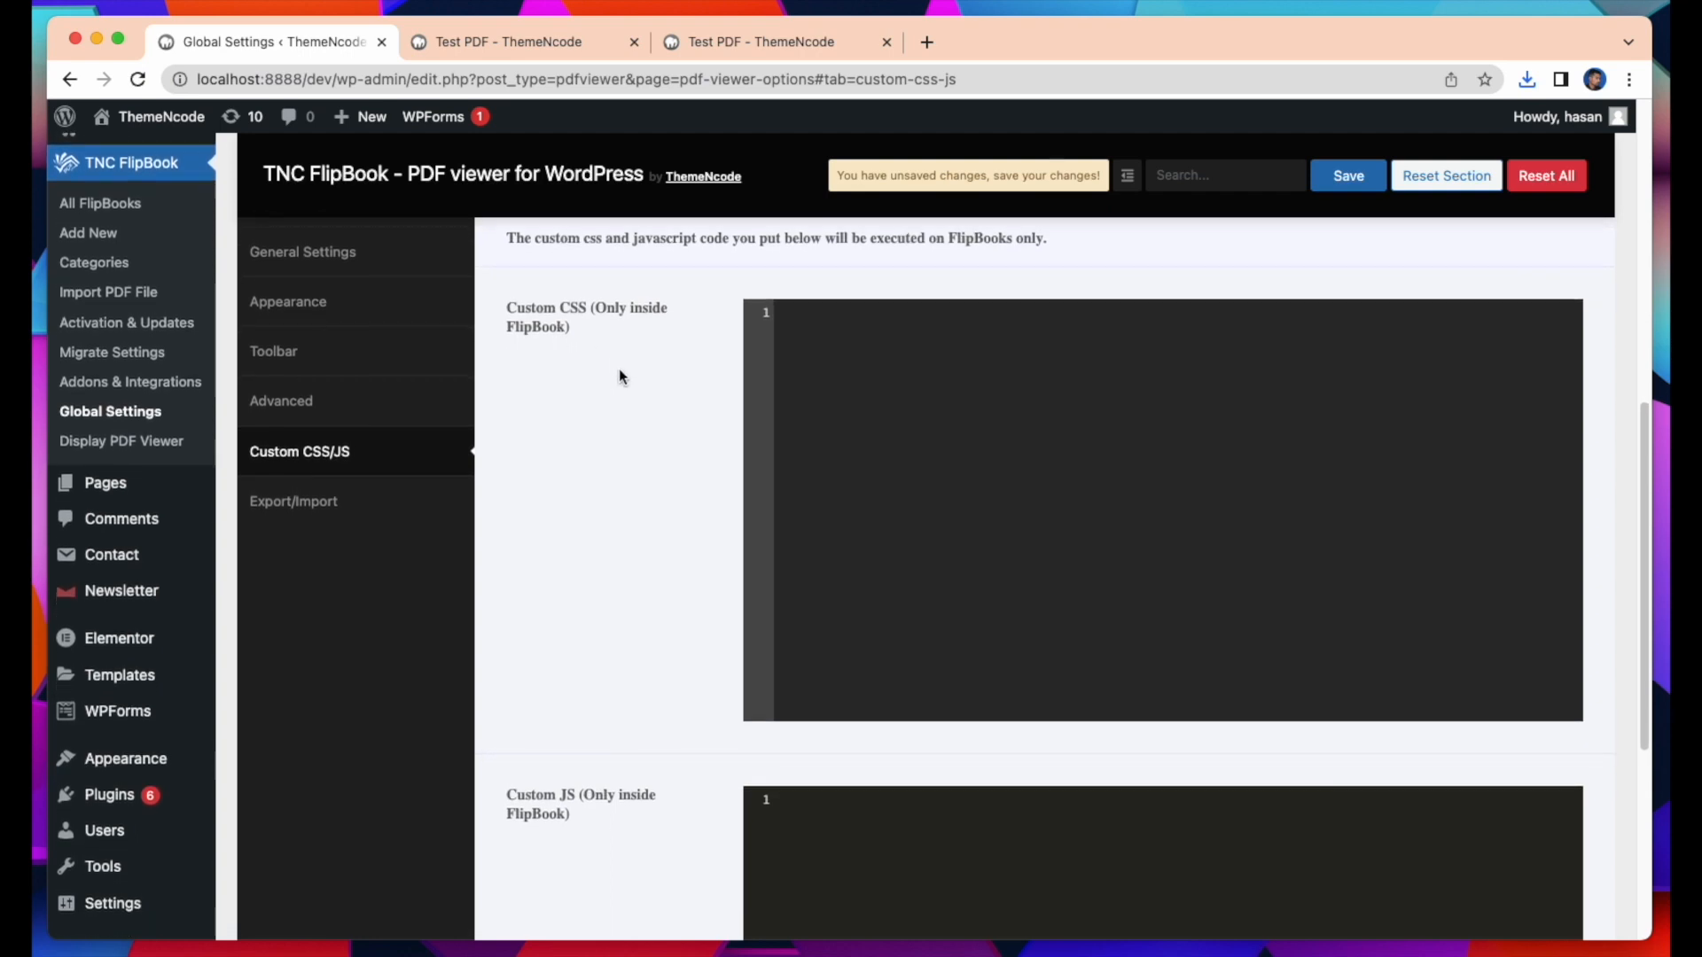
pyautogui.click(813, 317)
pyautogui.scroll(-5, 820, 621)
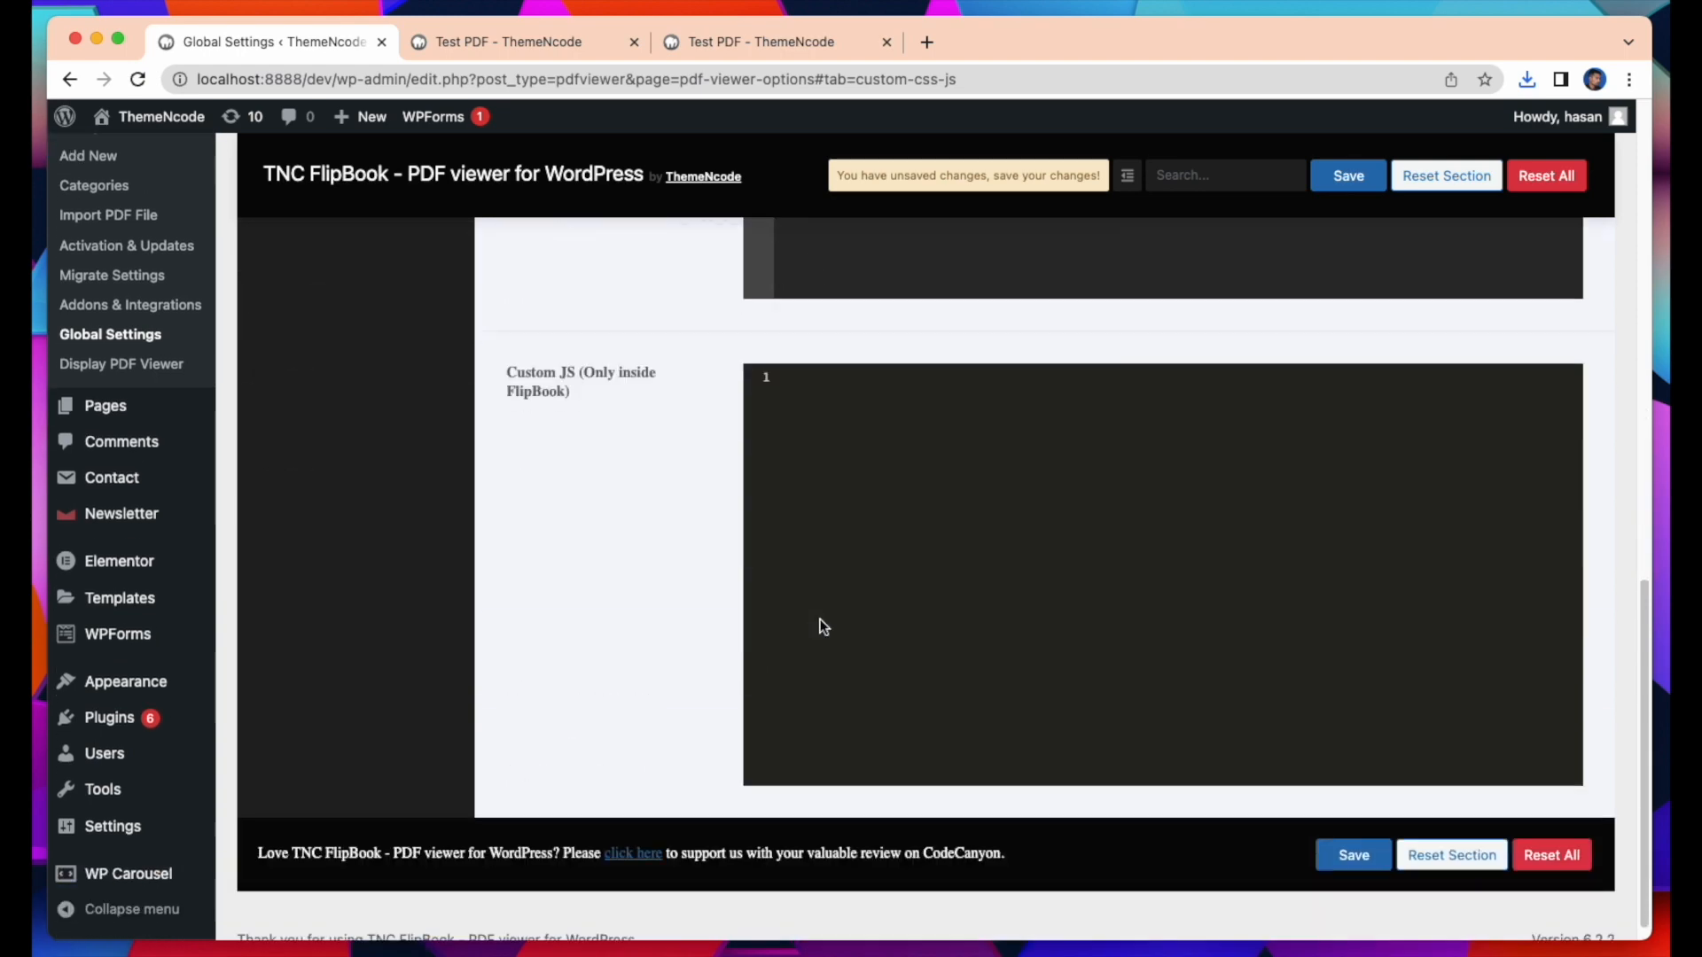
pyautogui.scroll(-1, 949, 652)
pyautogui.scroll(6, 948, 652)
pyautogui.scroll(3, 945, 653)
pyautogui.scroll(-5, 939, 656)
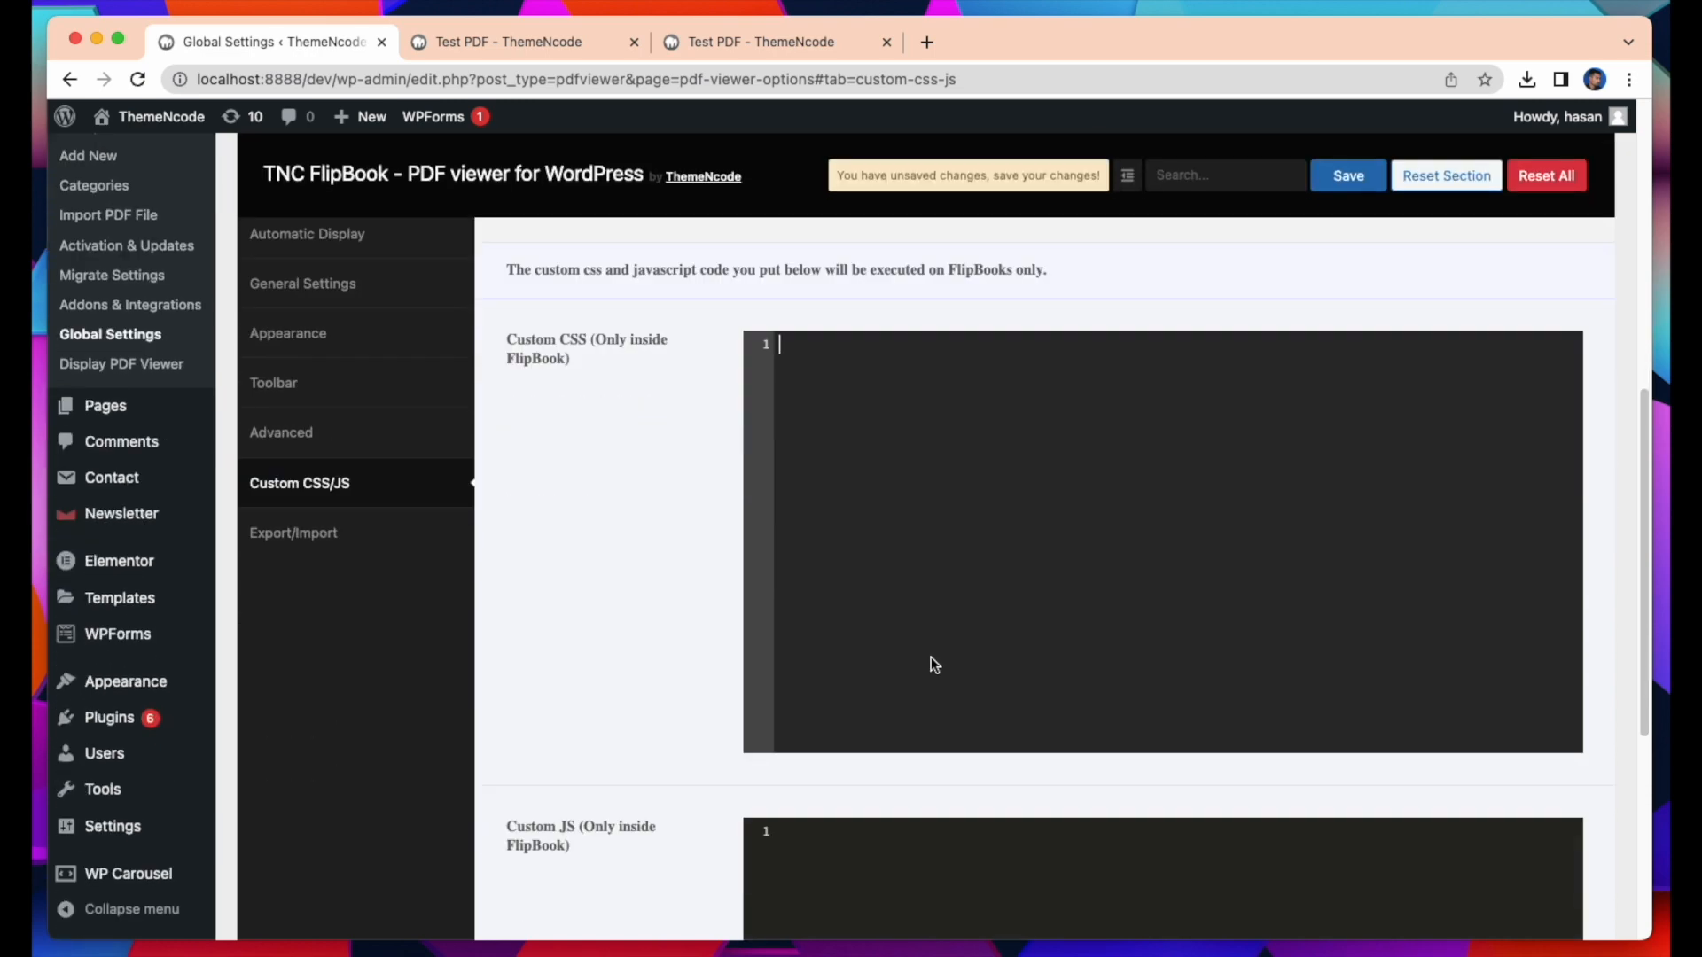
# - Open the Export/Import settings and review the import field, the exportable settings data and the Export & Download option
pyautogui.click(335, 489)
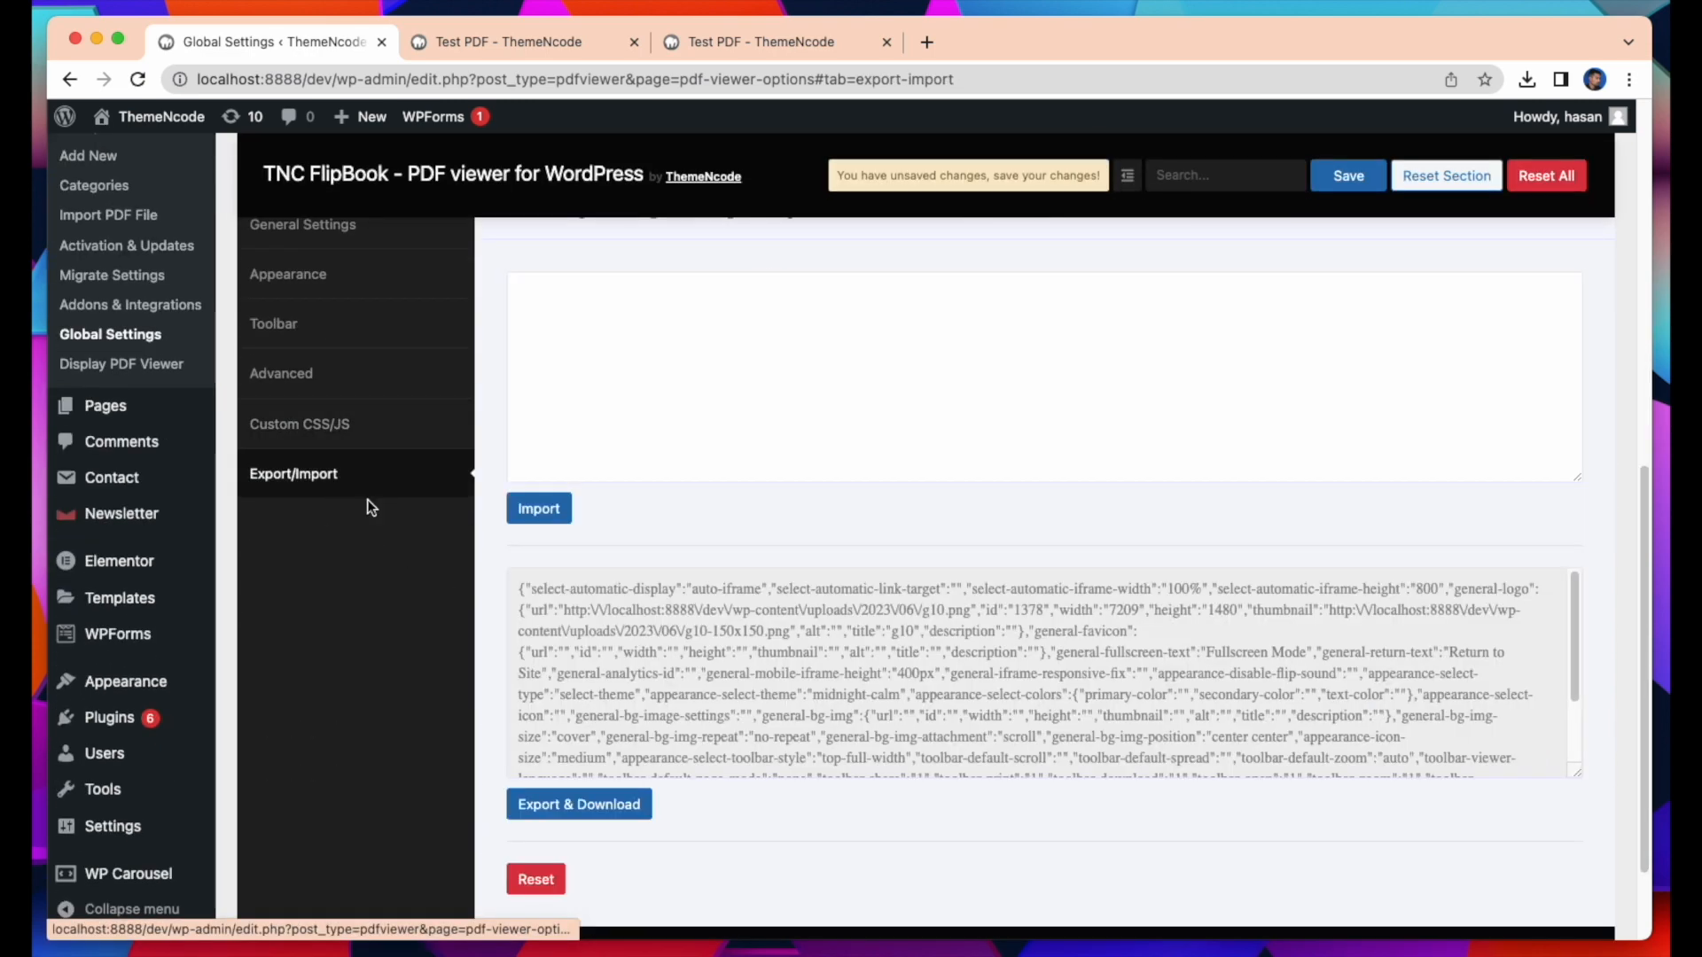
pyautogui.scroll(2, 756, 606)
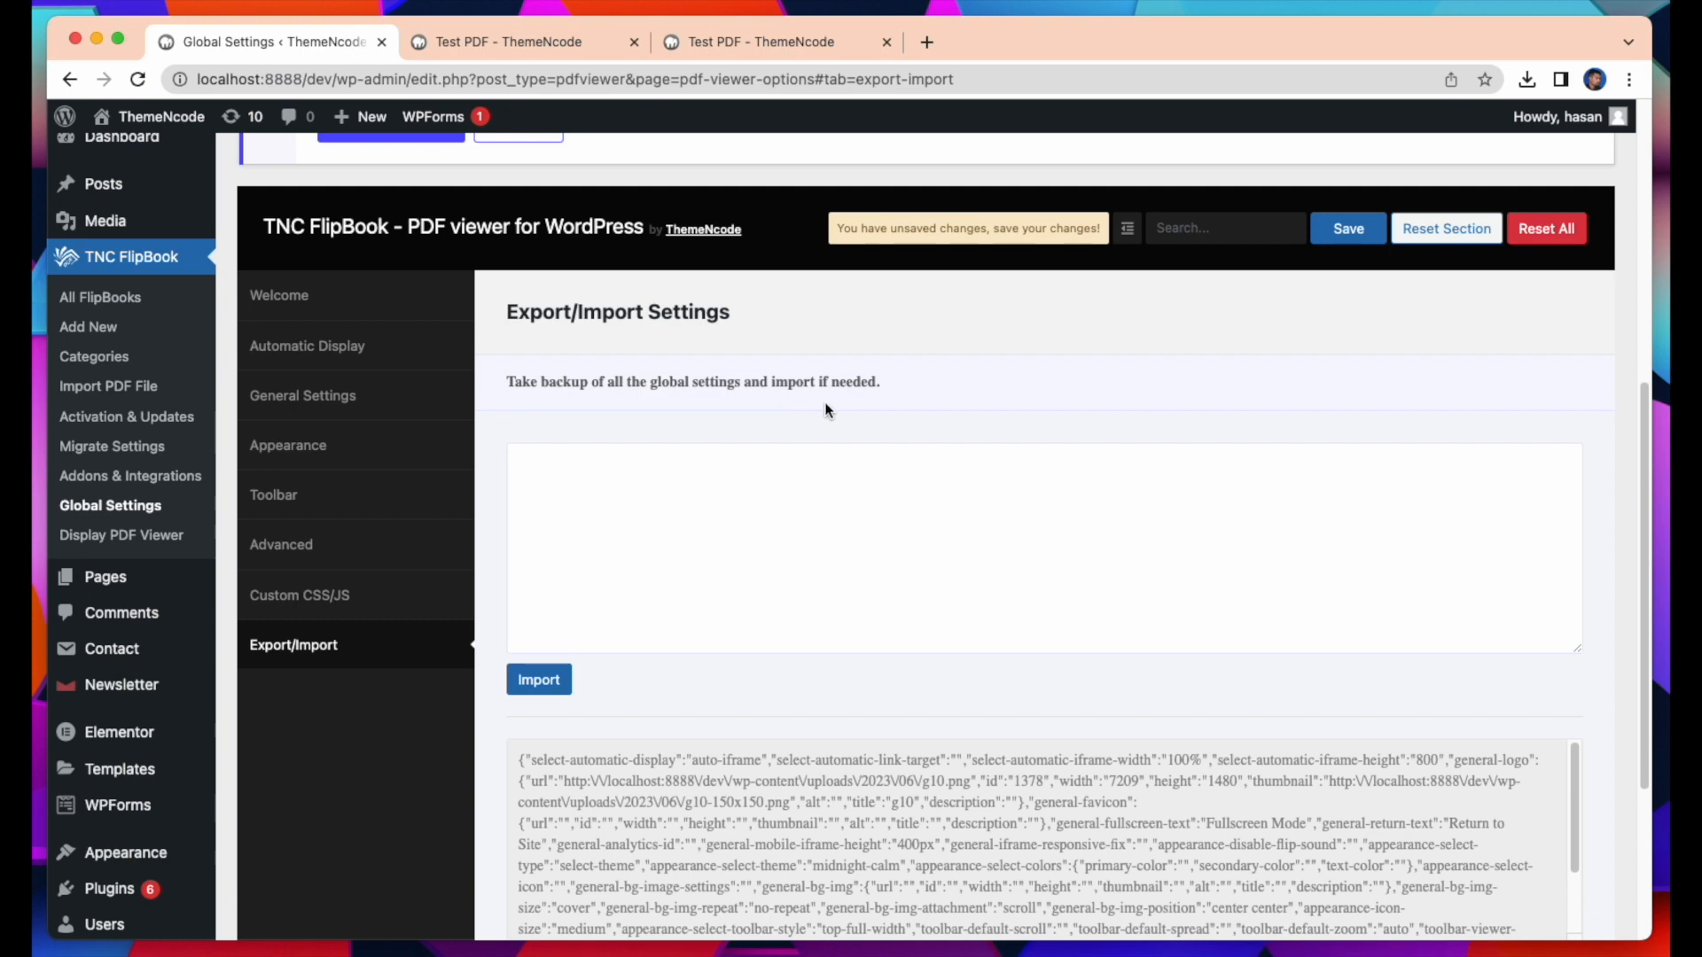
pyautogui.click(568, 510)
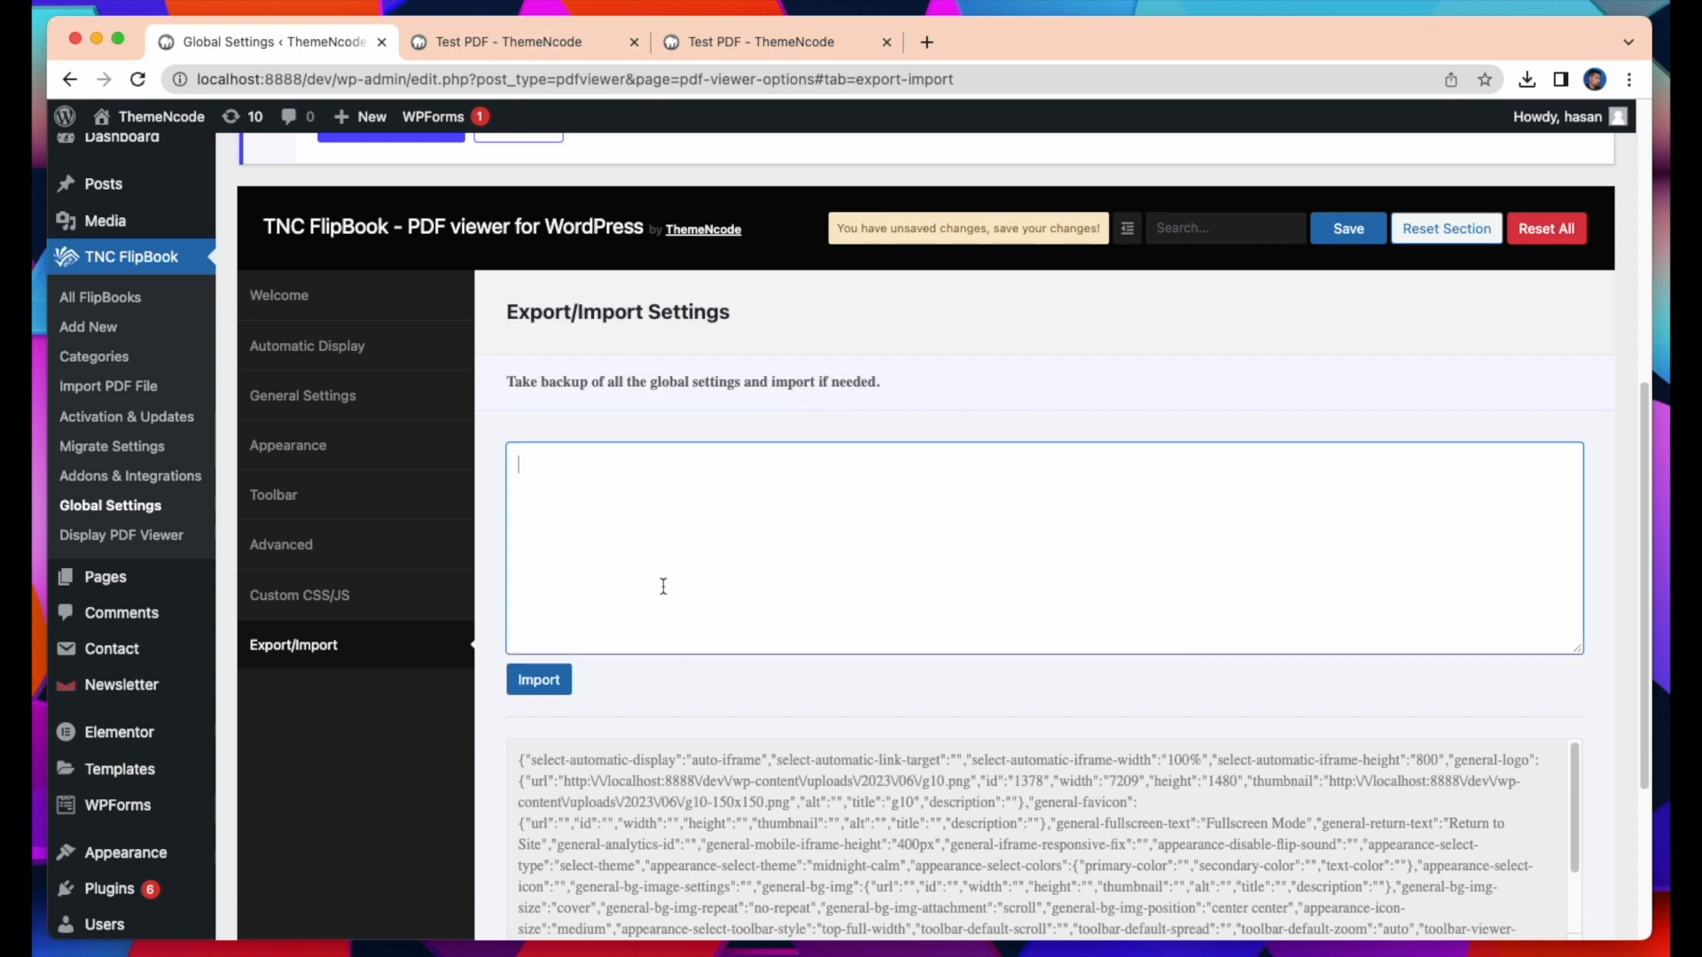
pyautogui.scroll(-4, 663, 586)
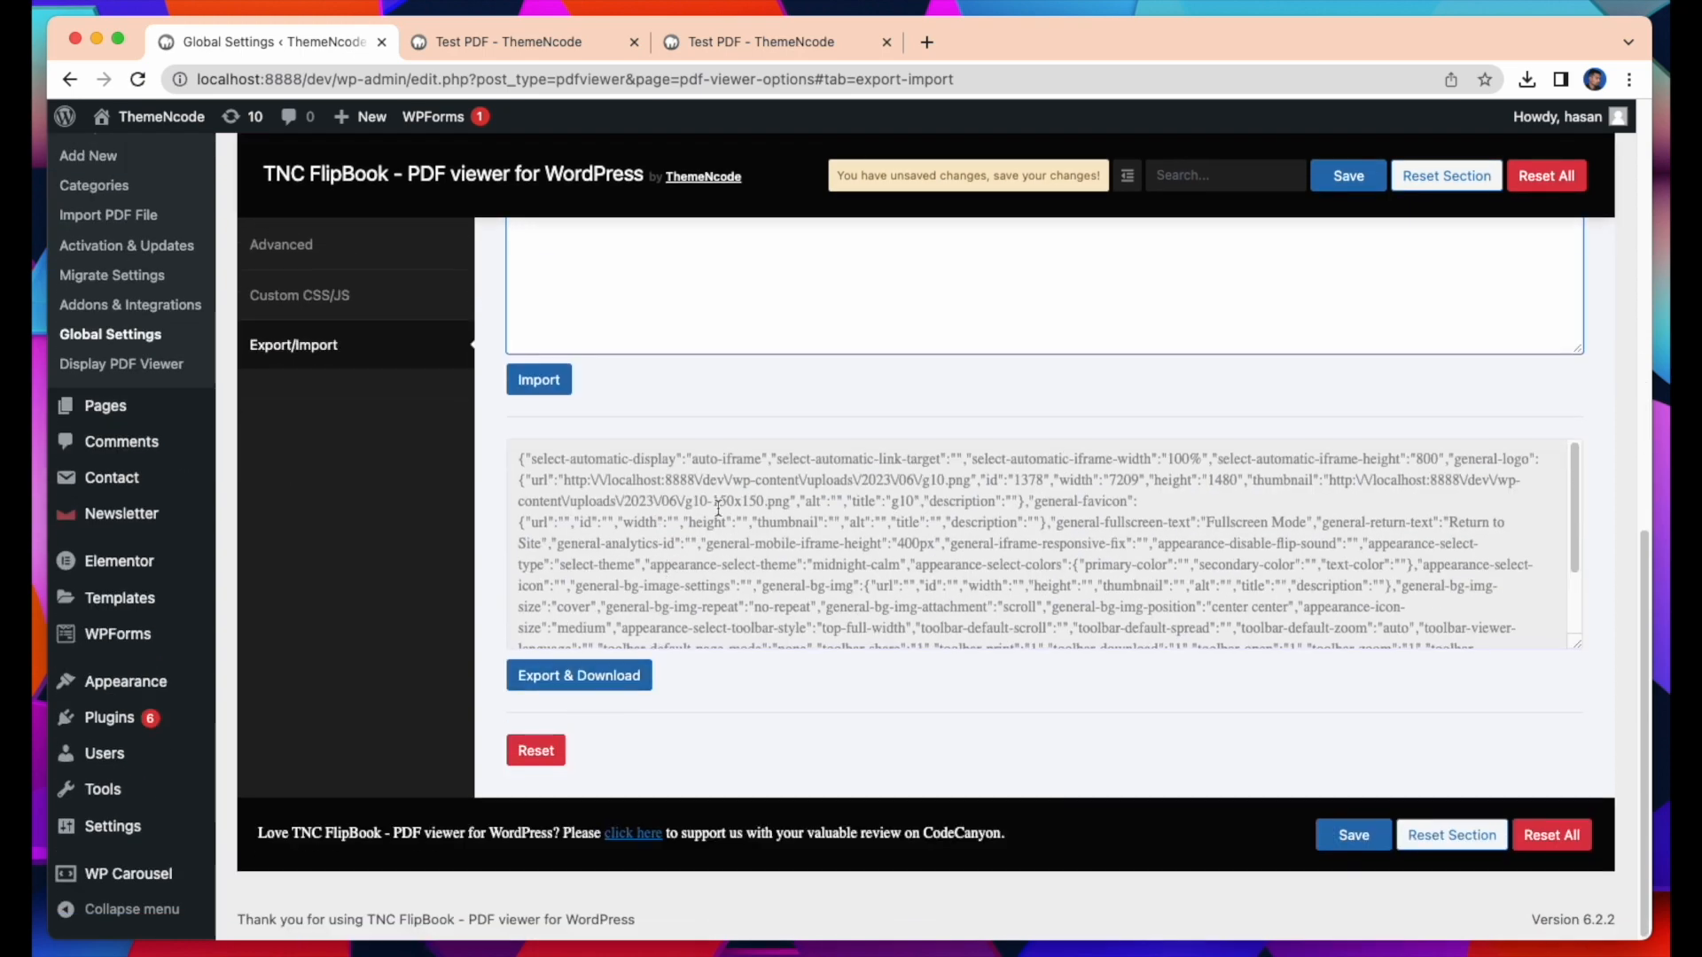
pyautogui.scroll(-2, 718, 509)
pyautogui.scroll(2, 797, 576)
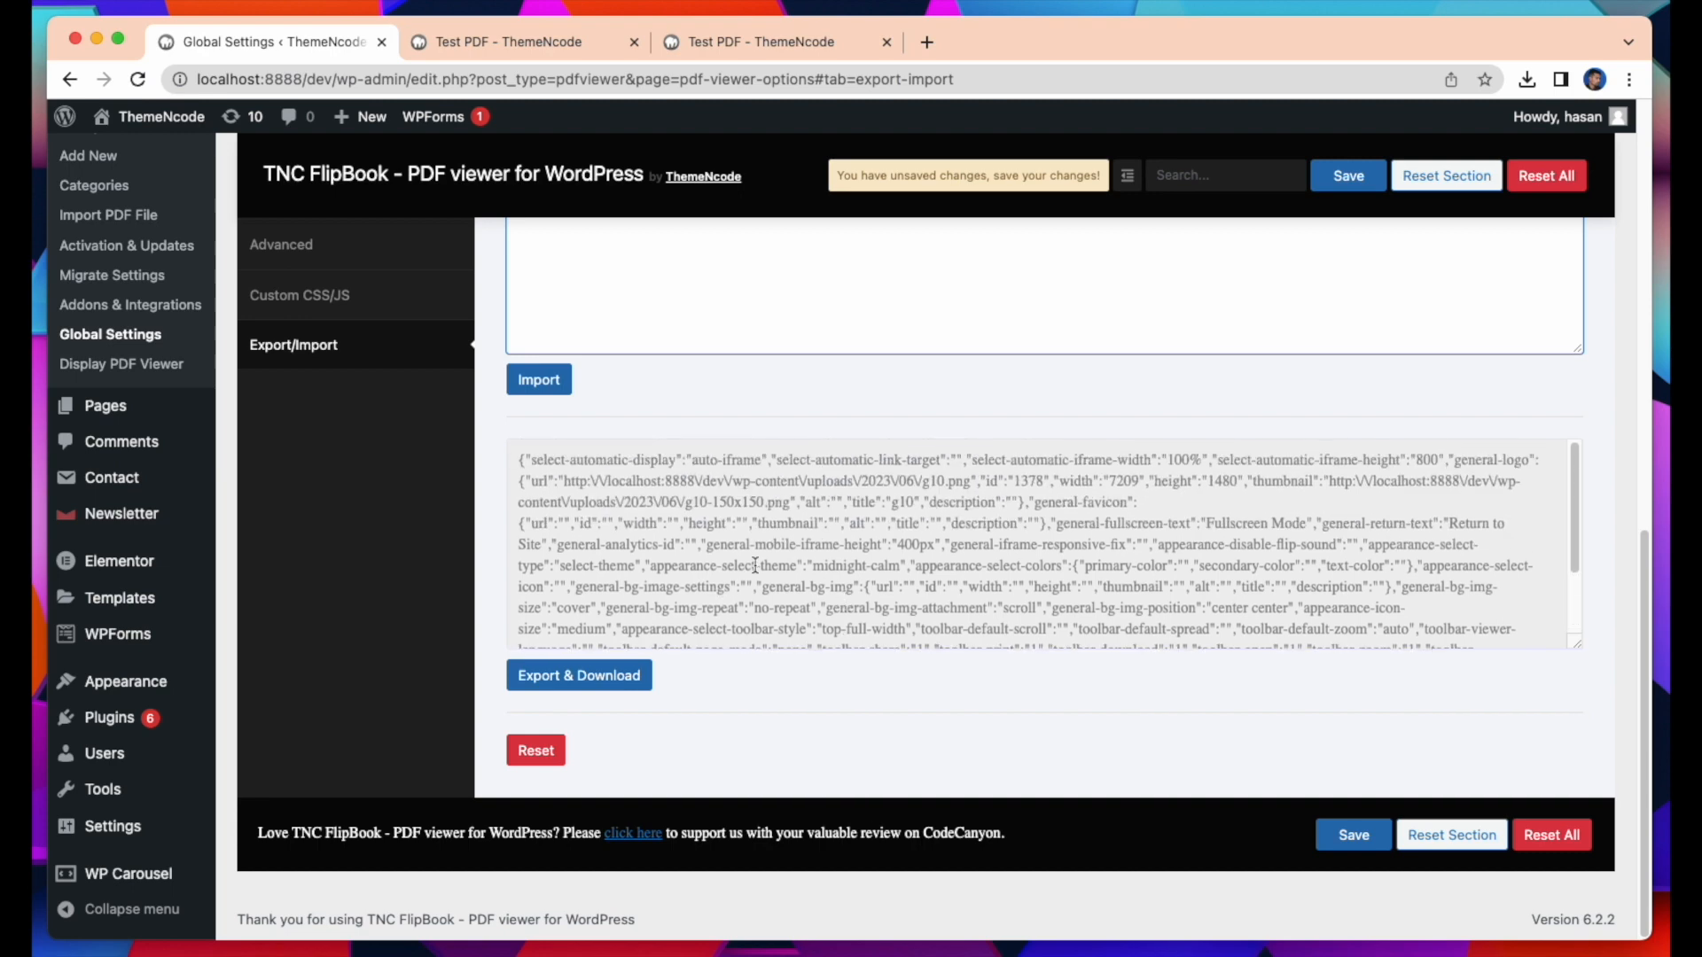
pyautogui.scroll(-2, 777, 570)
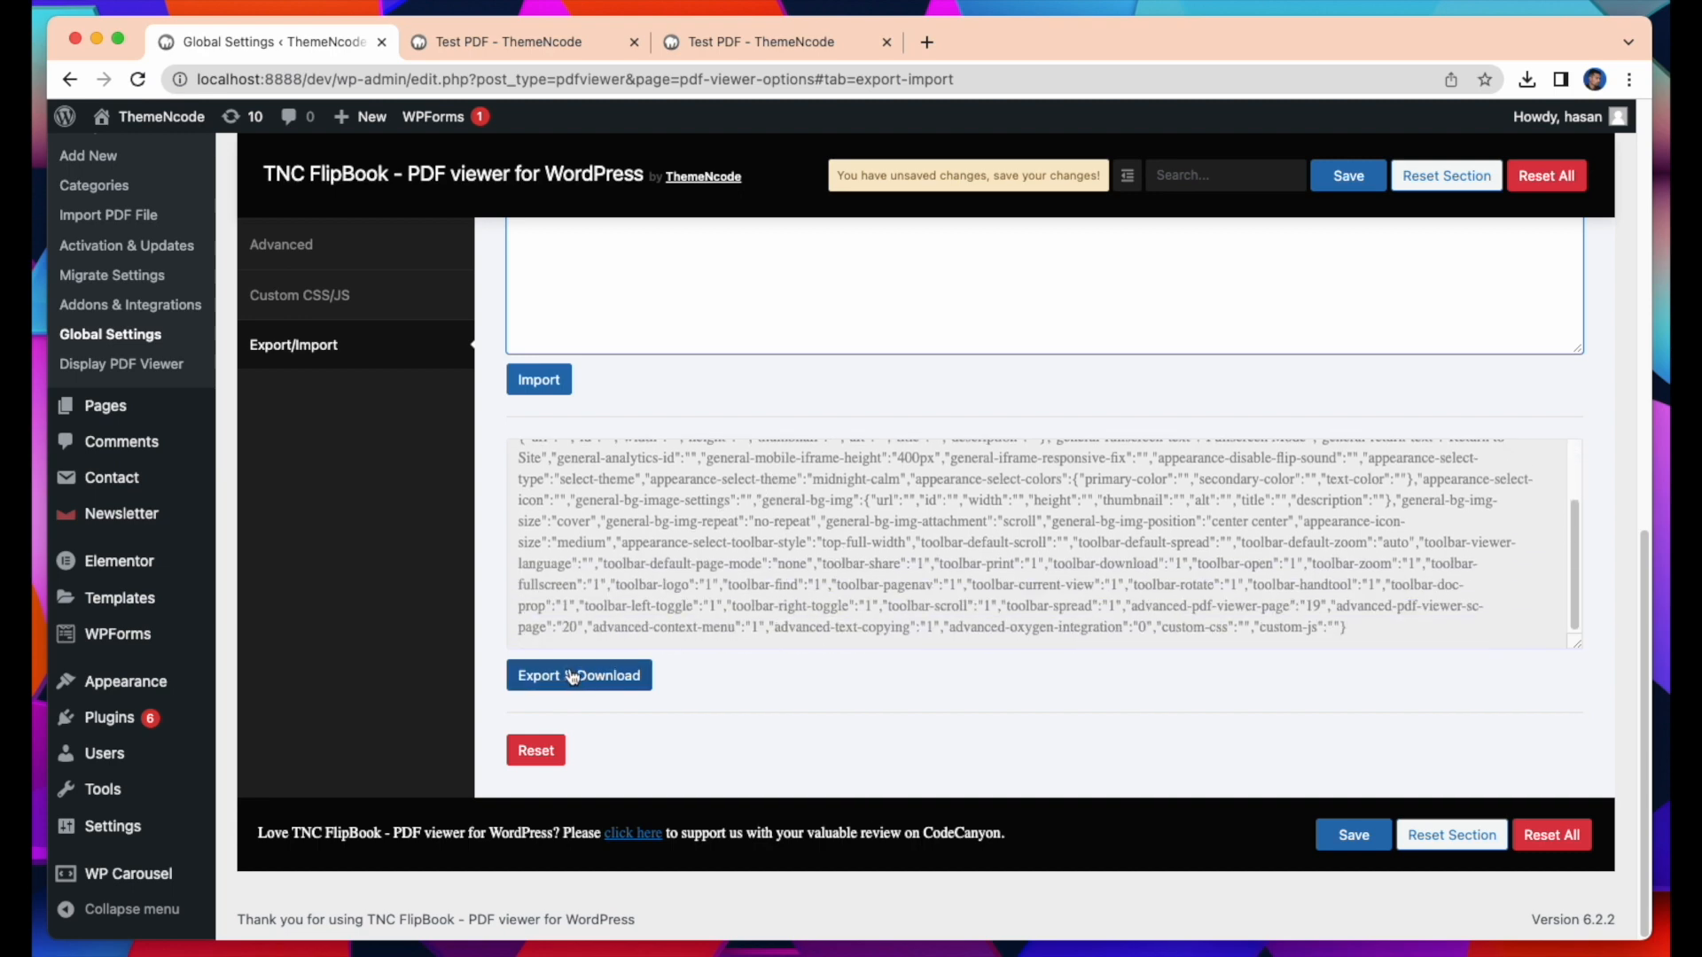
pyautogui.scroll(2, 723, 646)
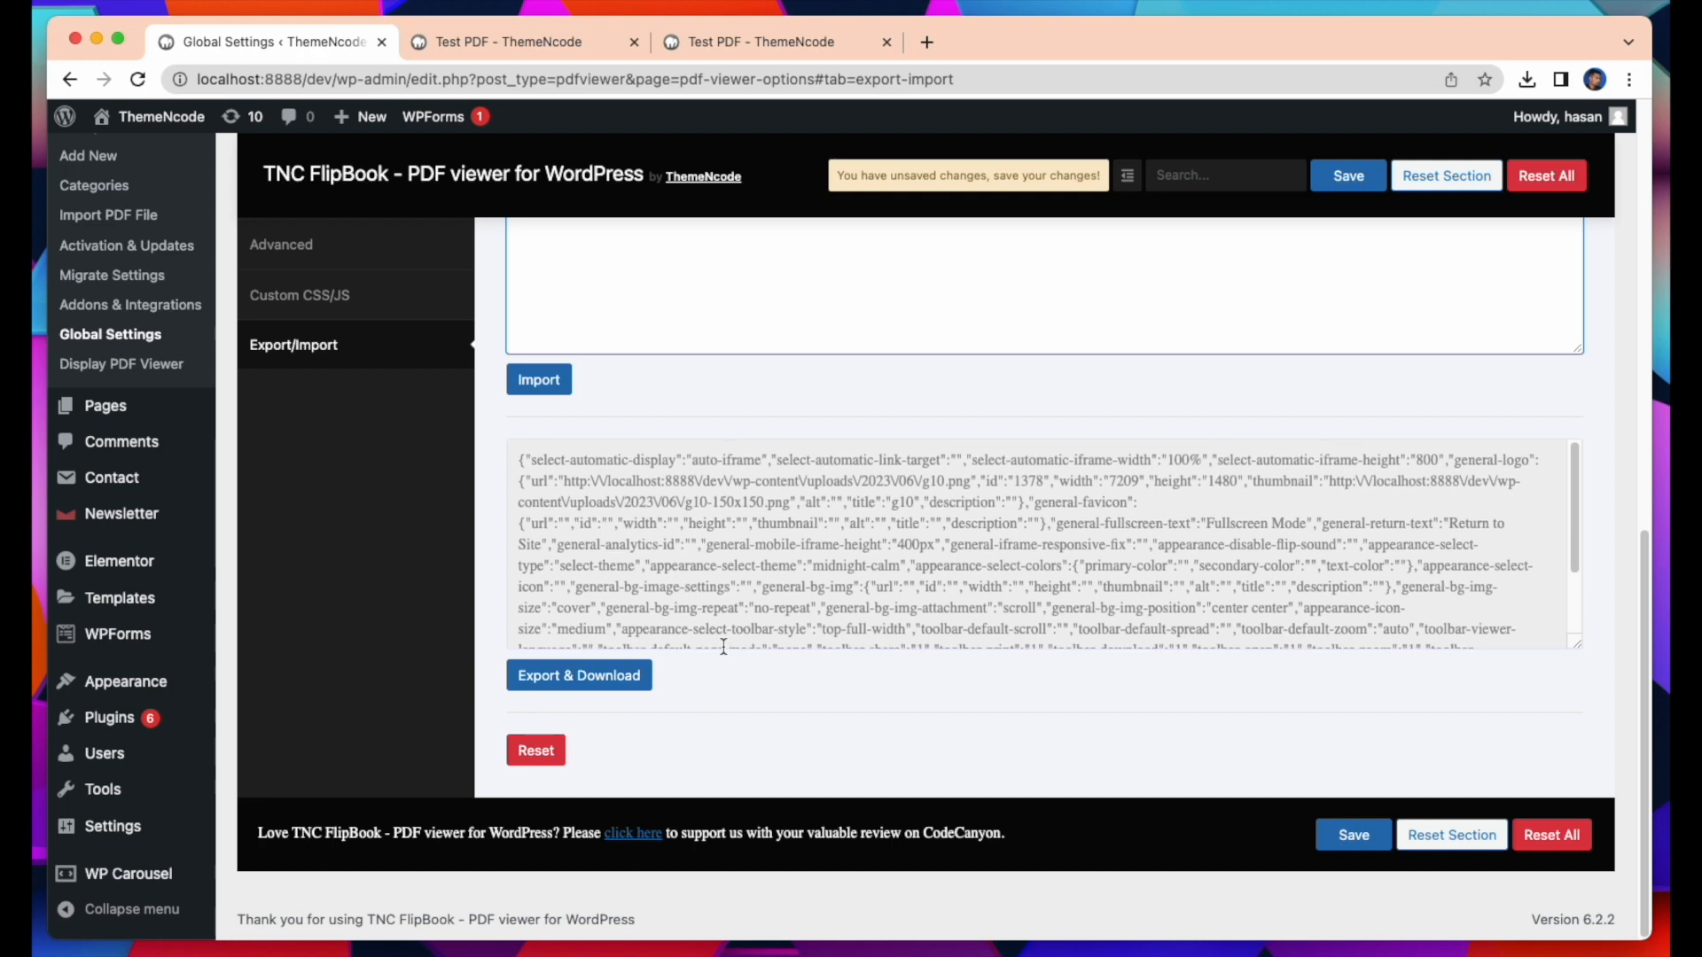
# - Return to the Welcome section of the TNC FlipBook Global Settings
pyautogui.scroll(6, 800, 630)
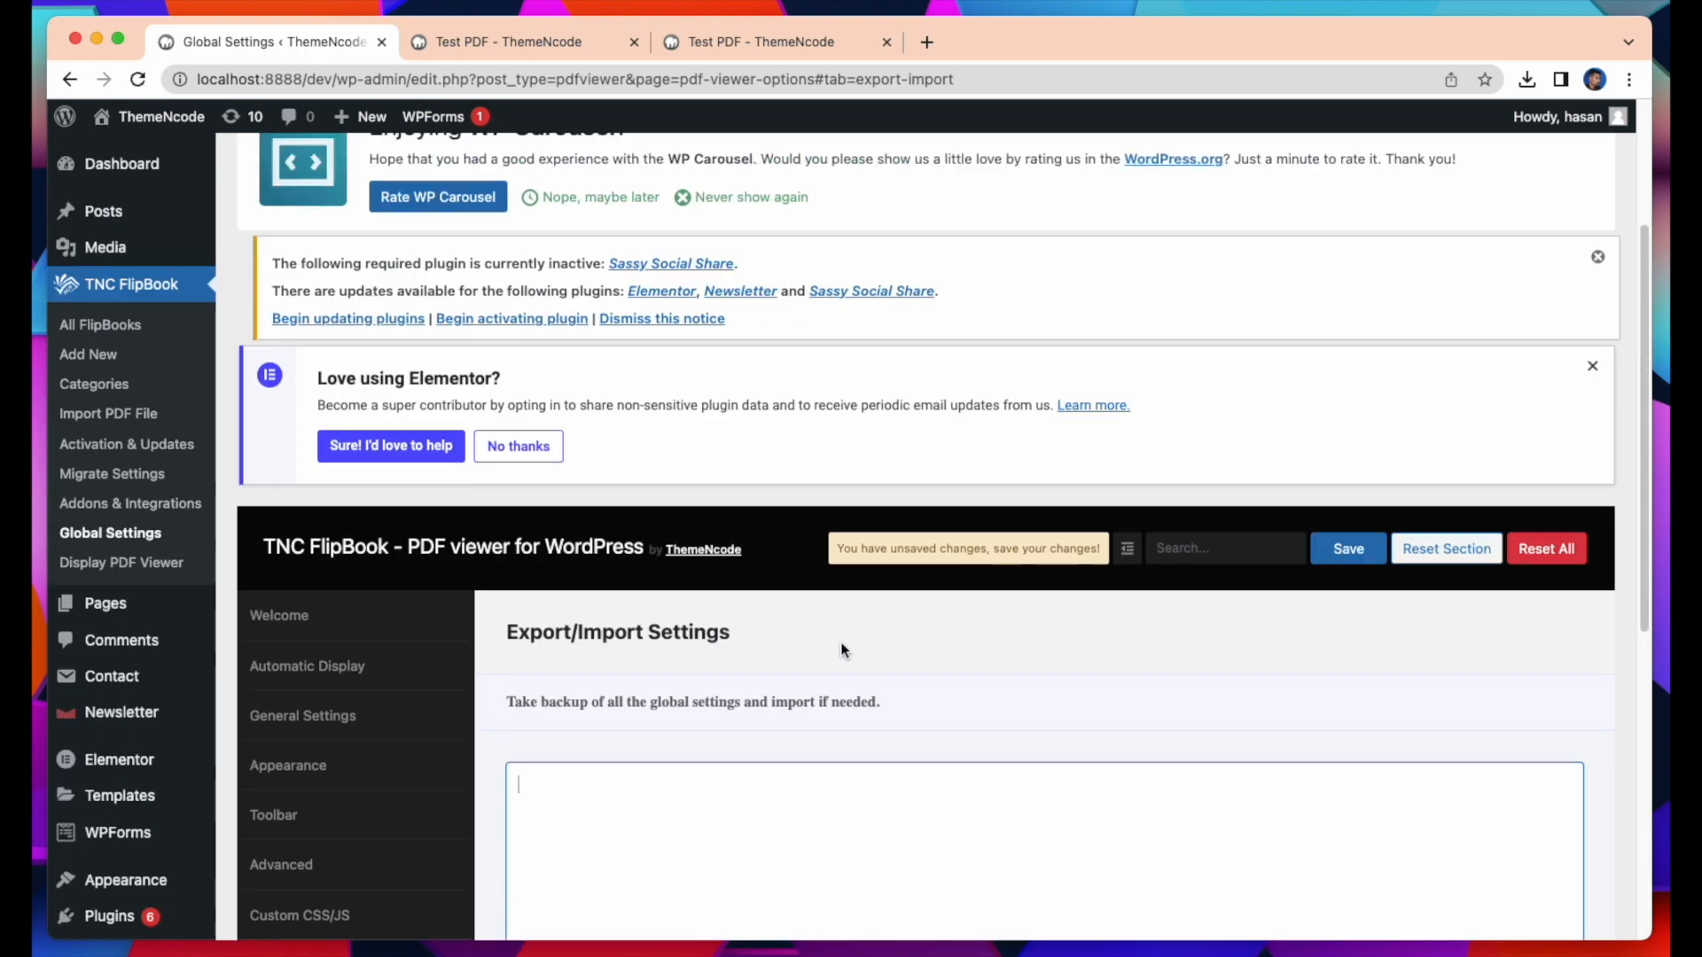
pyautogui.scroll(-2, 1326, 647)
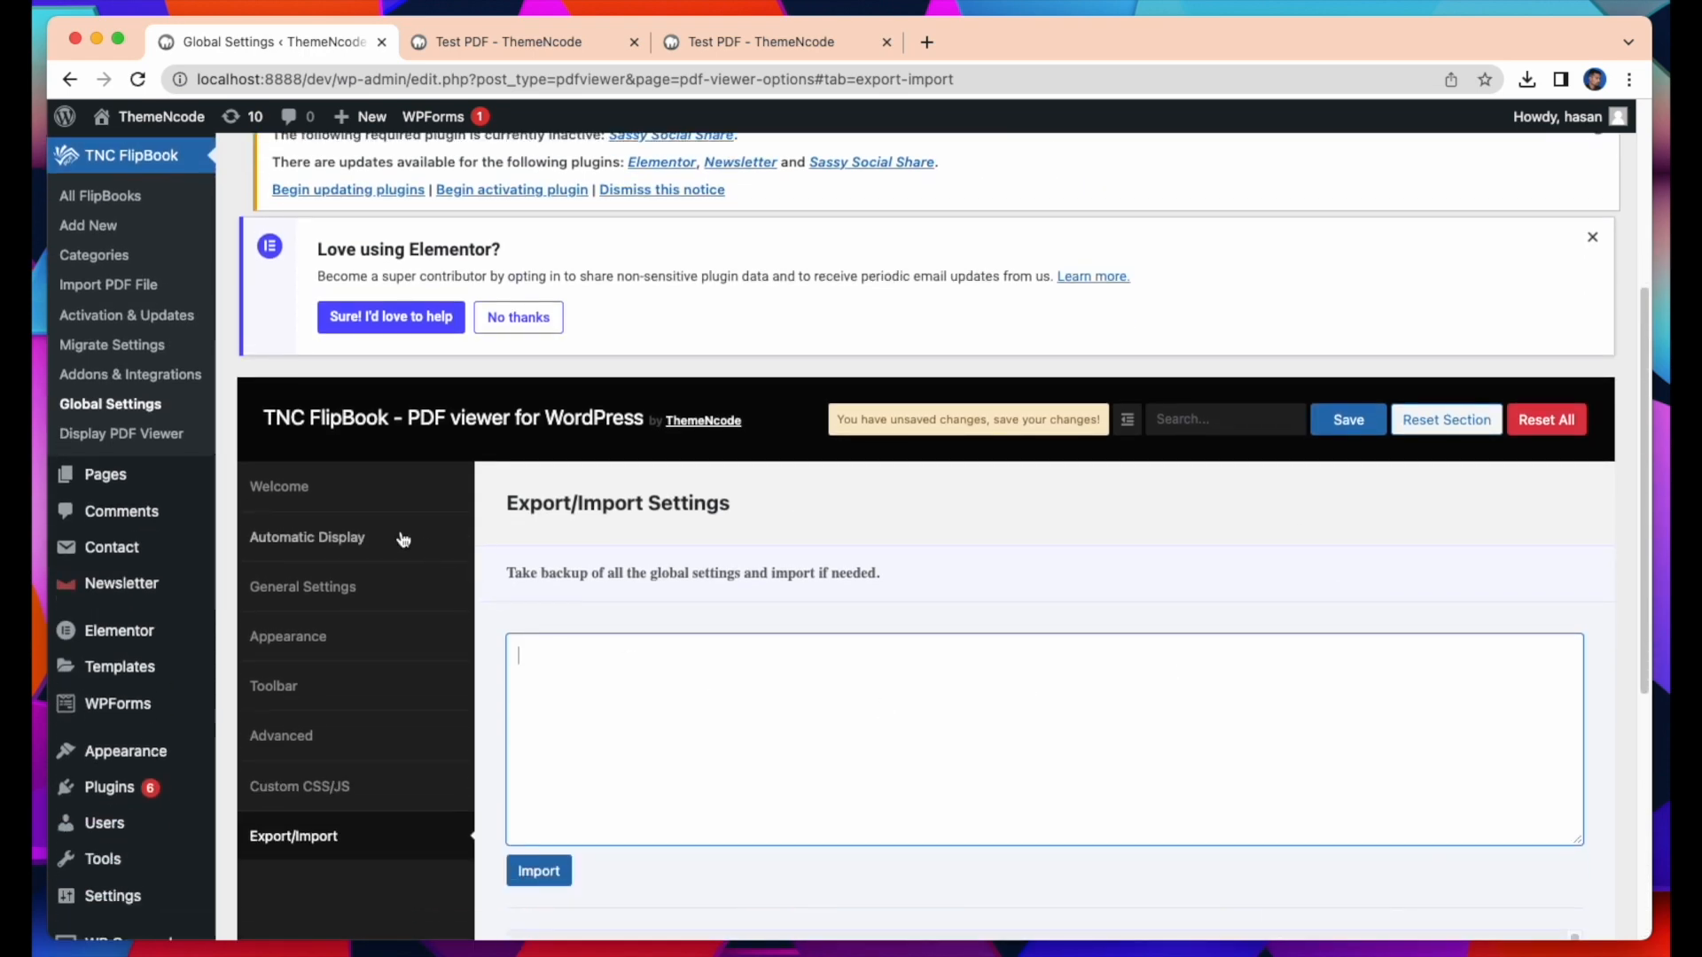
pyautogui.click(374, 490)
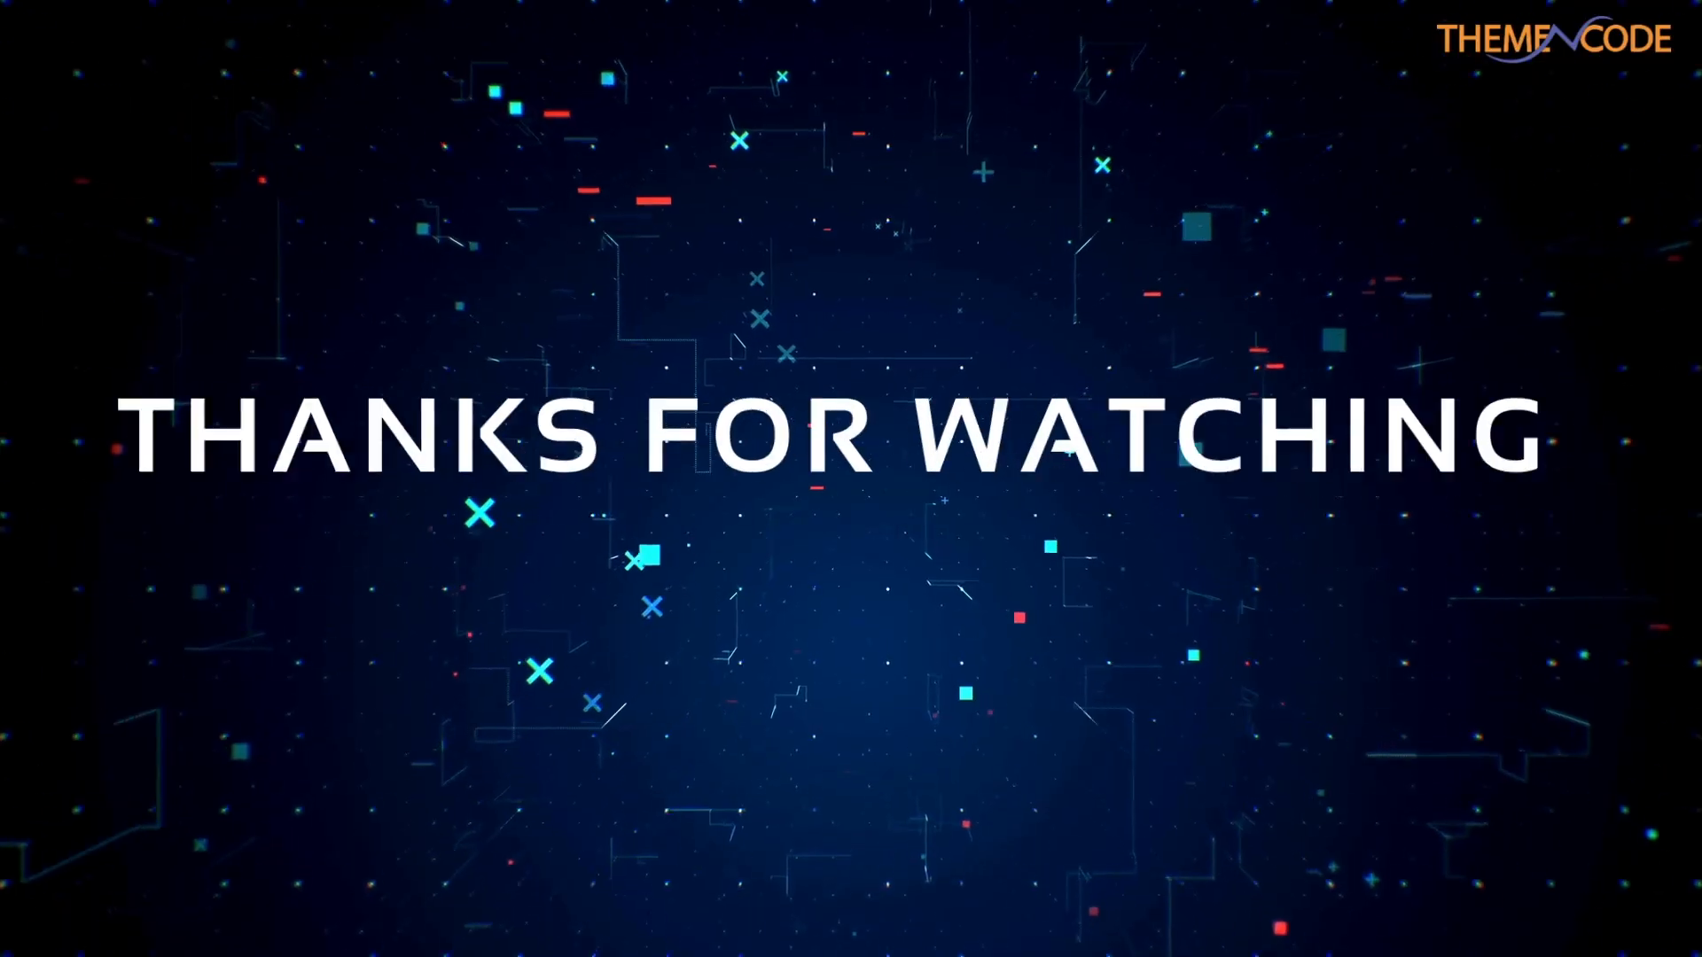